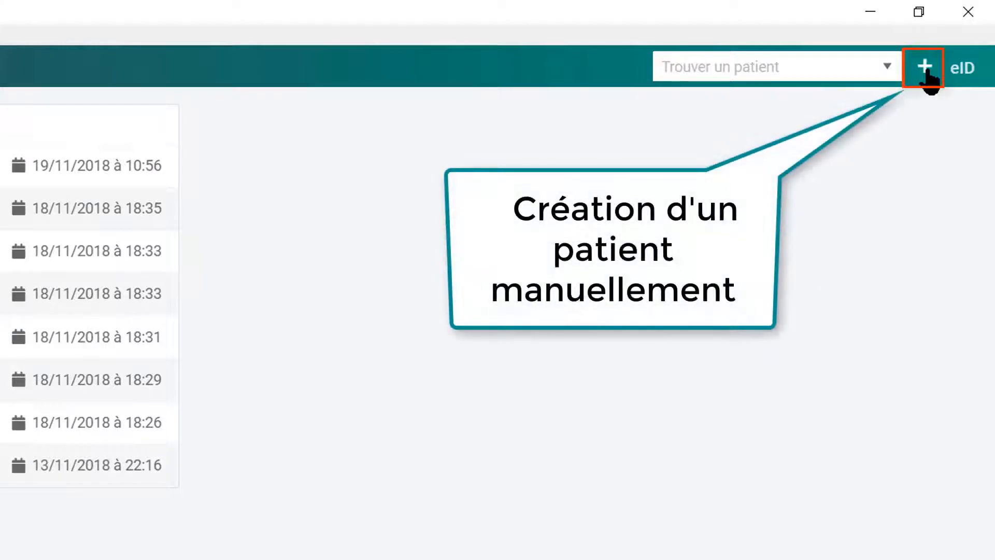
# Create a new patient with the patient's surname, first name and birth date 11/10/1988.
pyautogui.click(926, 67)
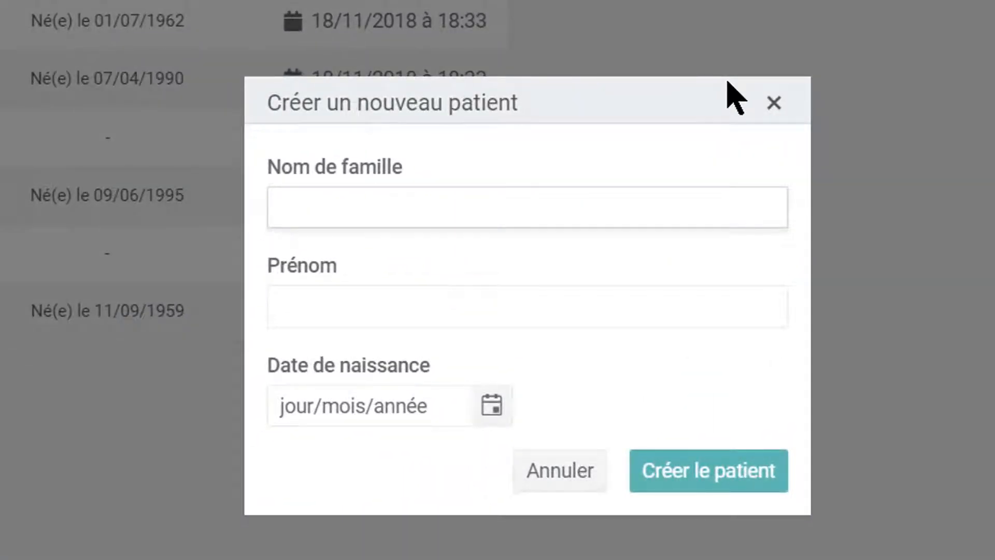
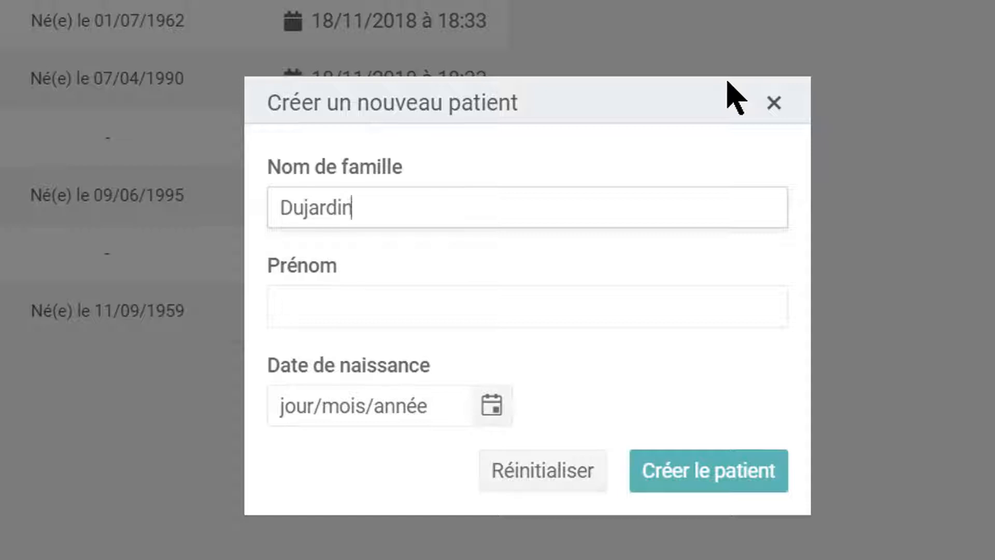
pyautogui.press('Tab')
pyautogui.press('Tab')
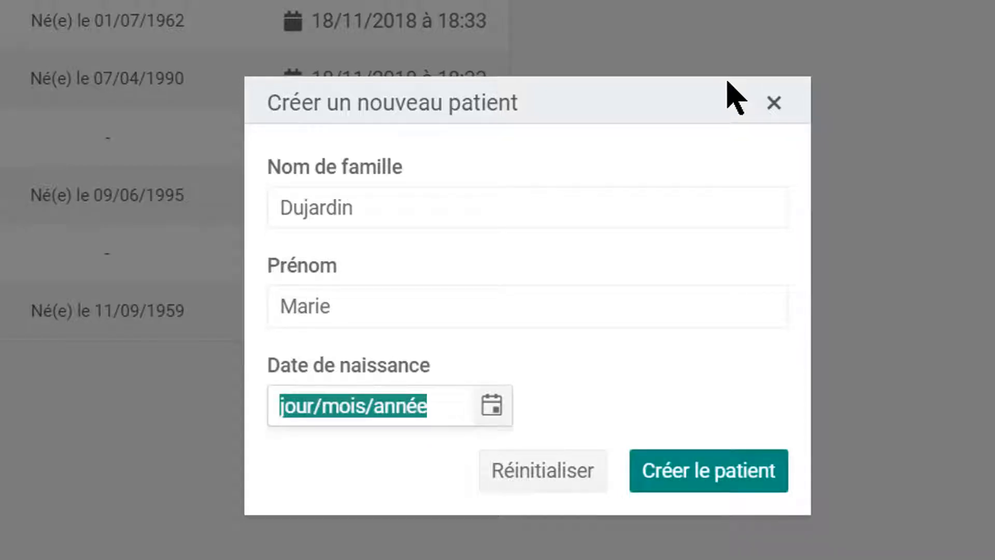
pyautogui.write('11/10/1')
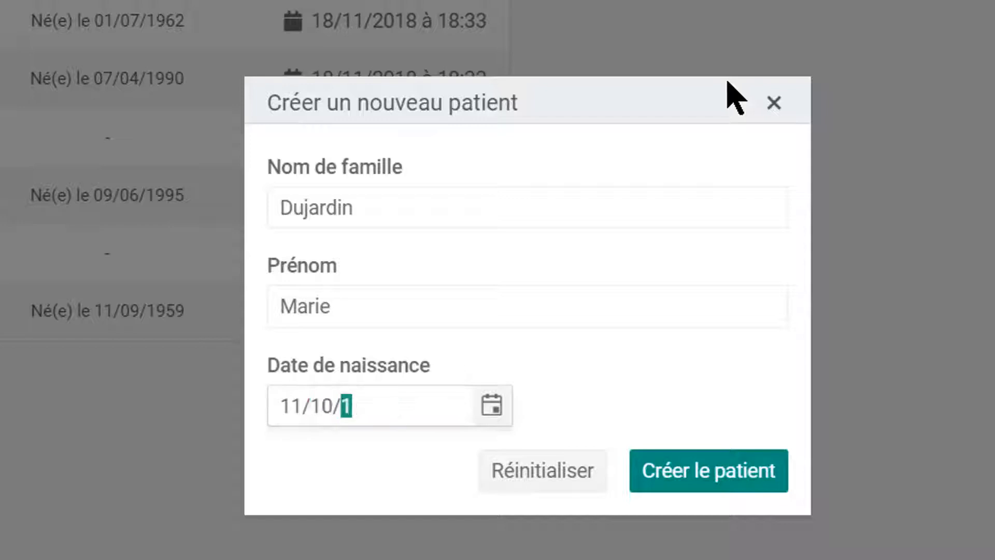
pyautogui.write('988')
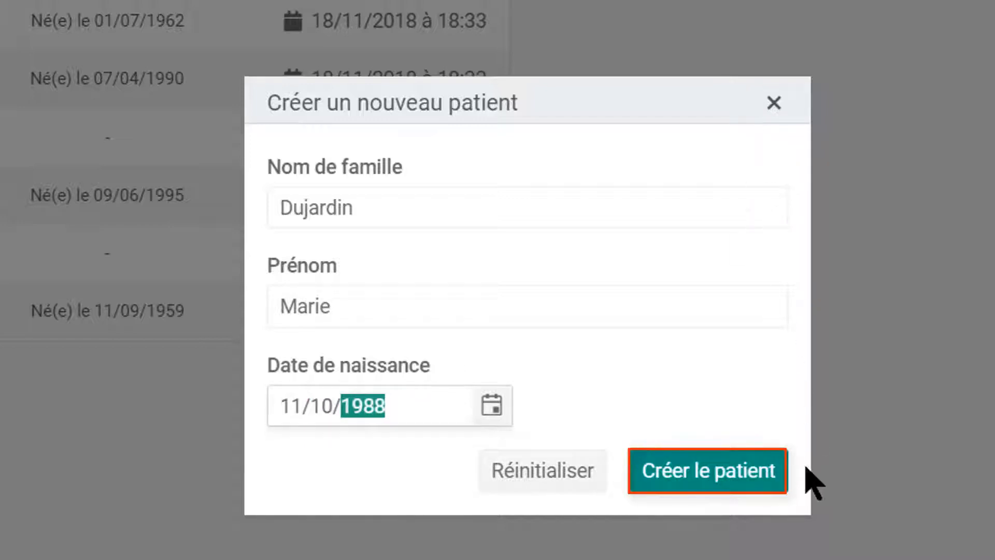
pyautogui.click(752, 483)
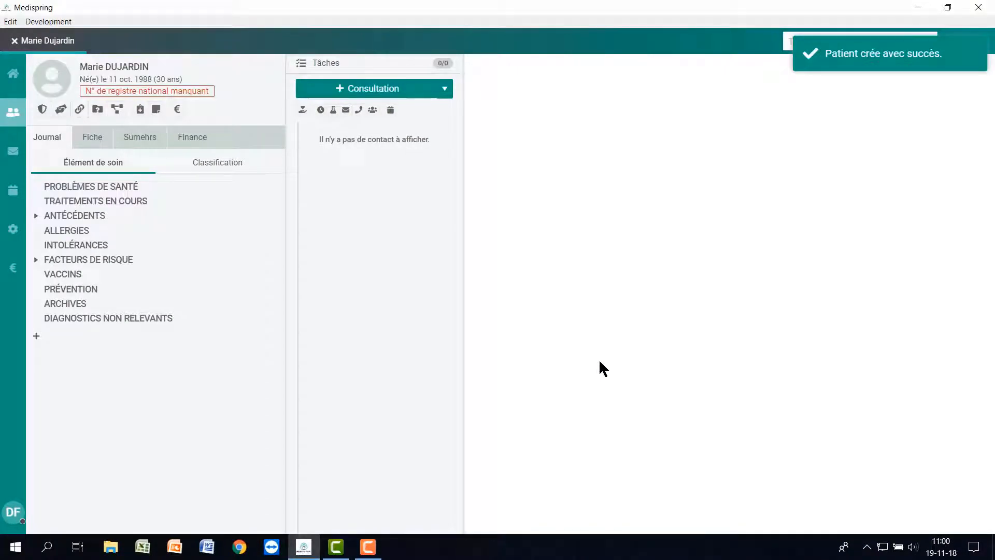
# Close the new patient's file and choose the existing patient matched from the eID card.
pyautogui.click(15, 41)
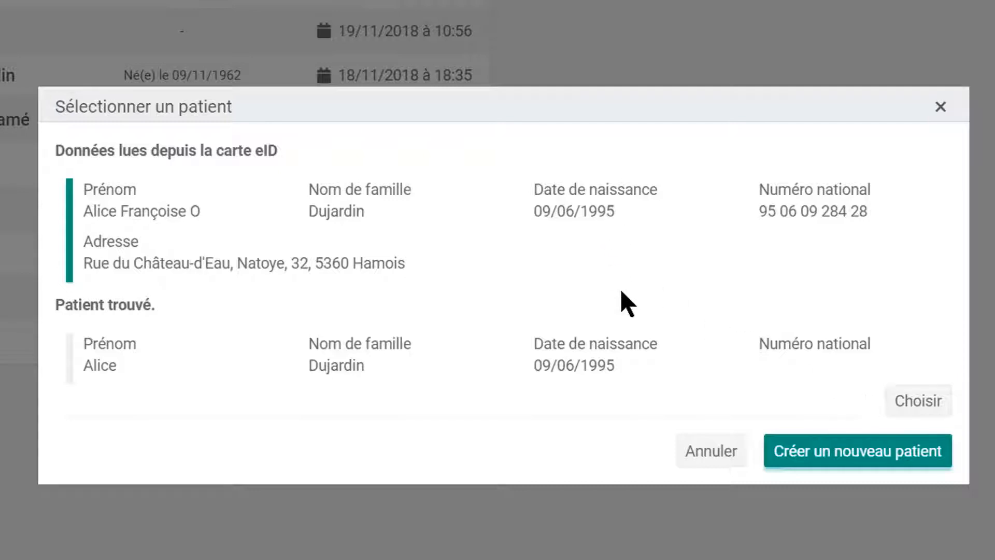
pyautogui.click(931, 409)
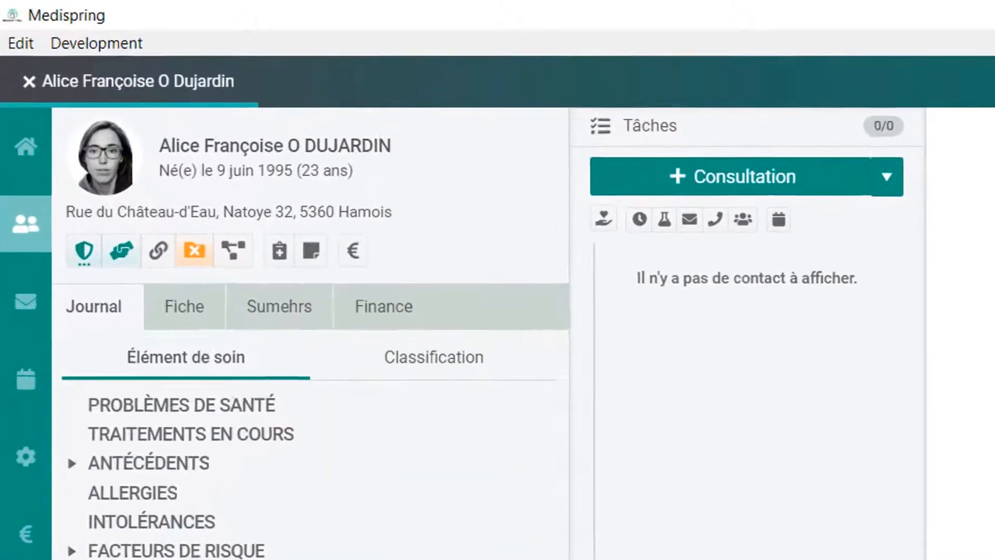
# Set the doctor suggested for 'duj' as Médecin traitant, then show the Adresses details.
pyautogui.click(191, 332)
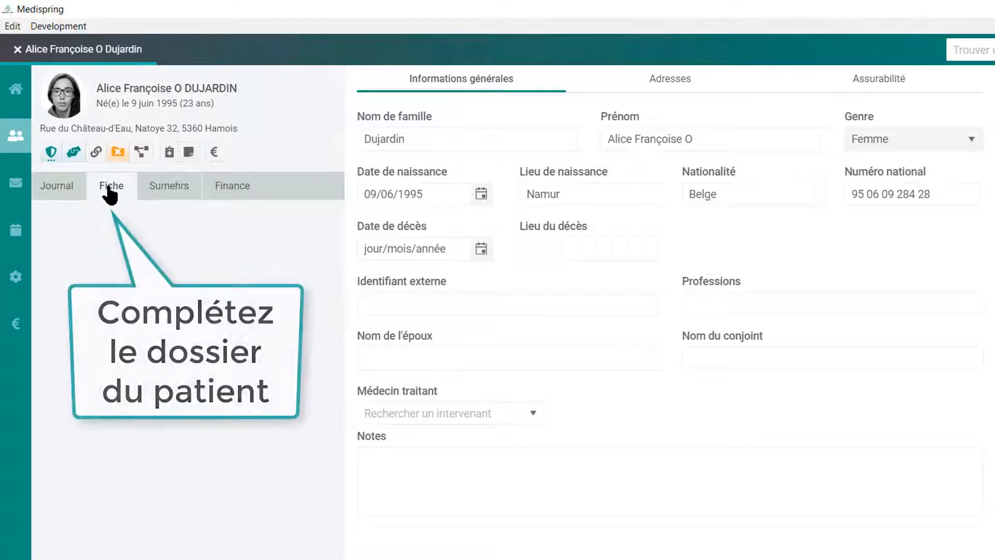
pyautogui.click(408, 414)
pyautogui.write('duj')
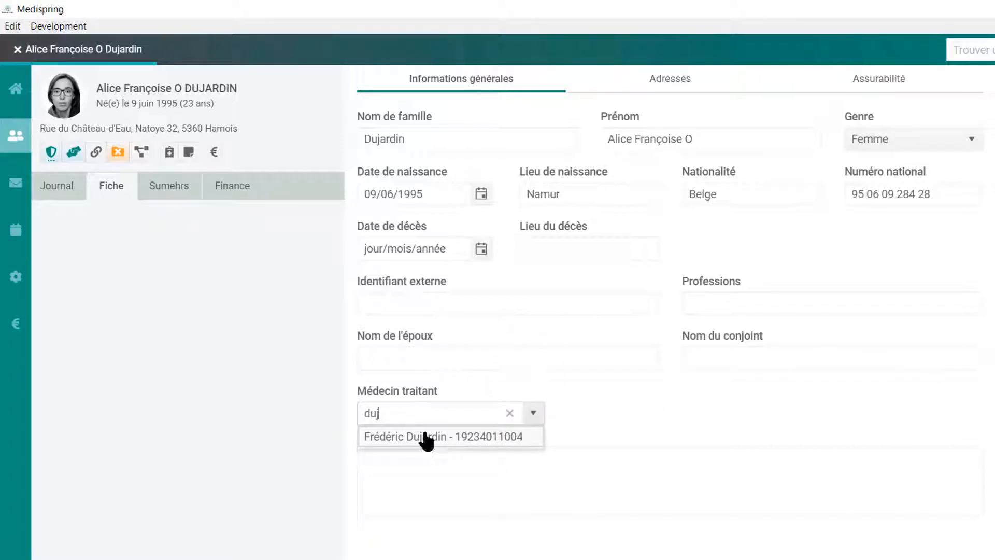
pyautogui.click(430, 438)
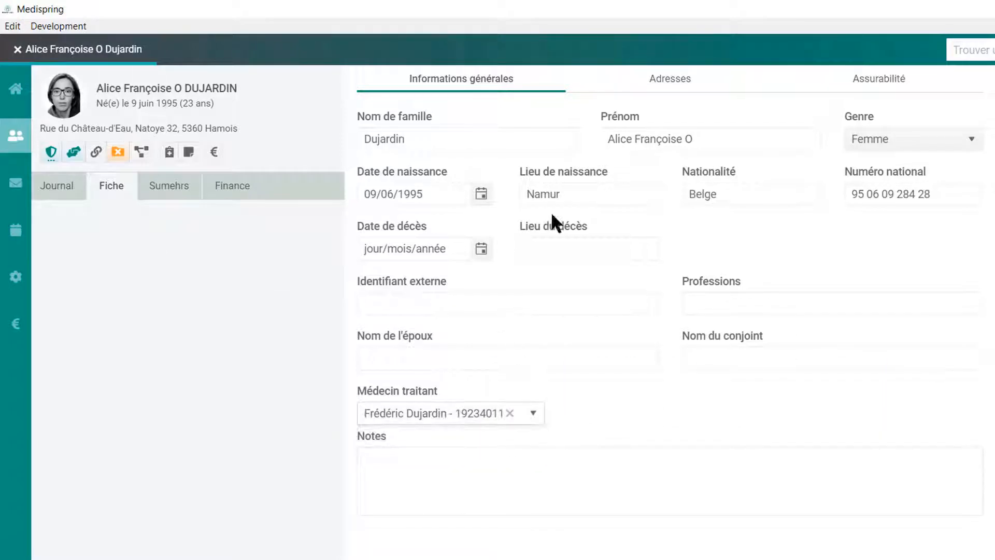
pyautogui.click(672, 80)
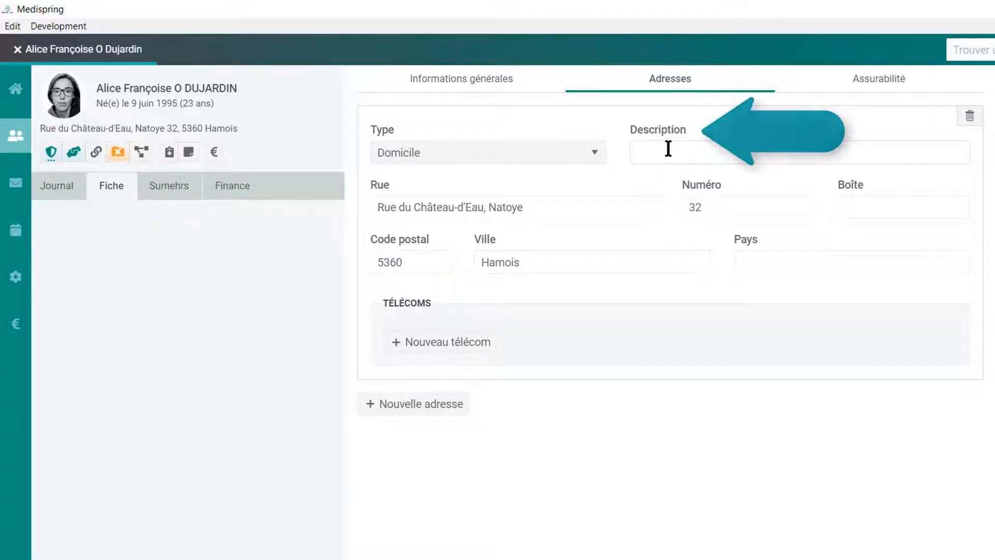
# Add a Téléphone portable contact with the pasted mobile number to the home address.
pyautogui.click(474, 343)
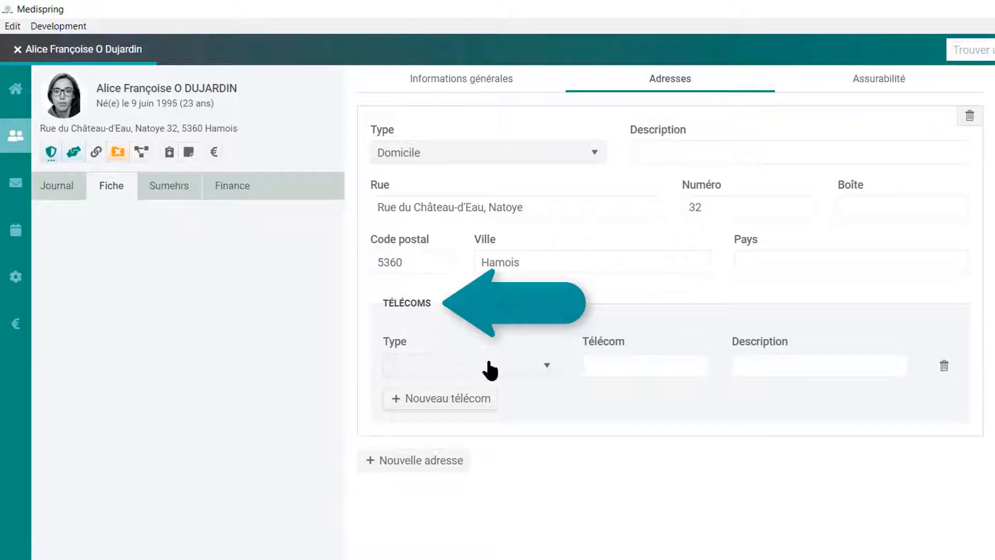
pyautogui.click(514, 365)
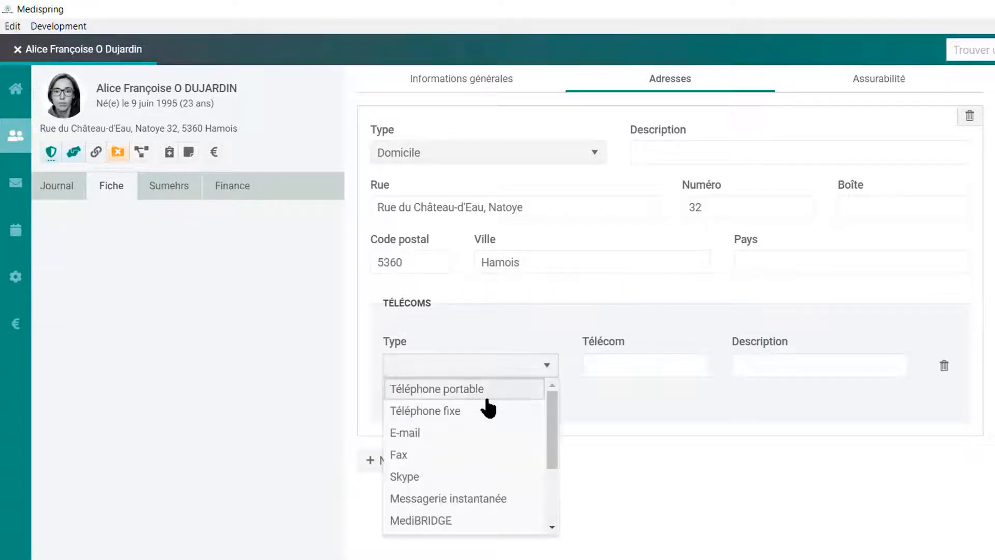
pyautogui.click(516, 386)
pyautogui.click(615, 365)
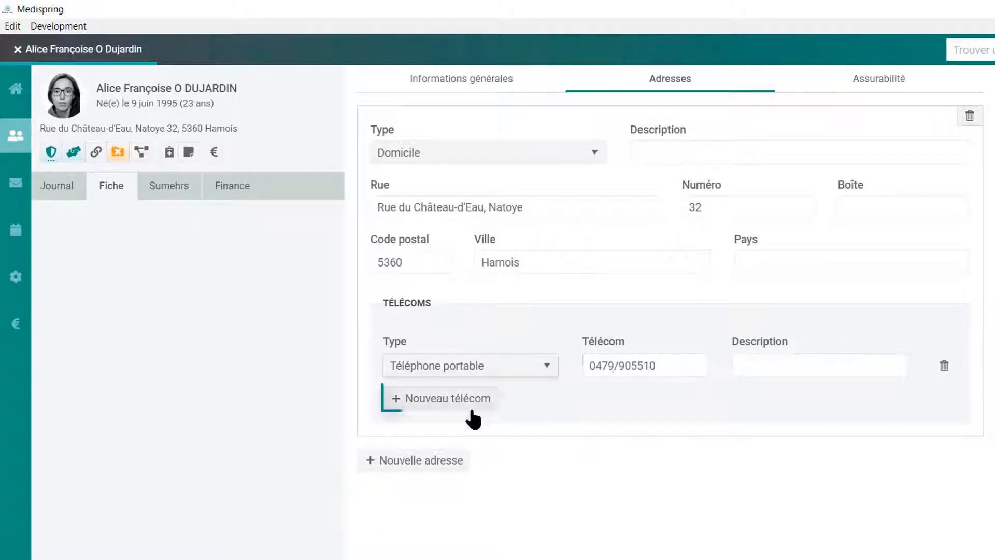
# Add a Téléphone fixe contact with the pasted landline number.
pyautogui.click(469, 404)
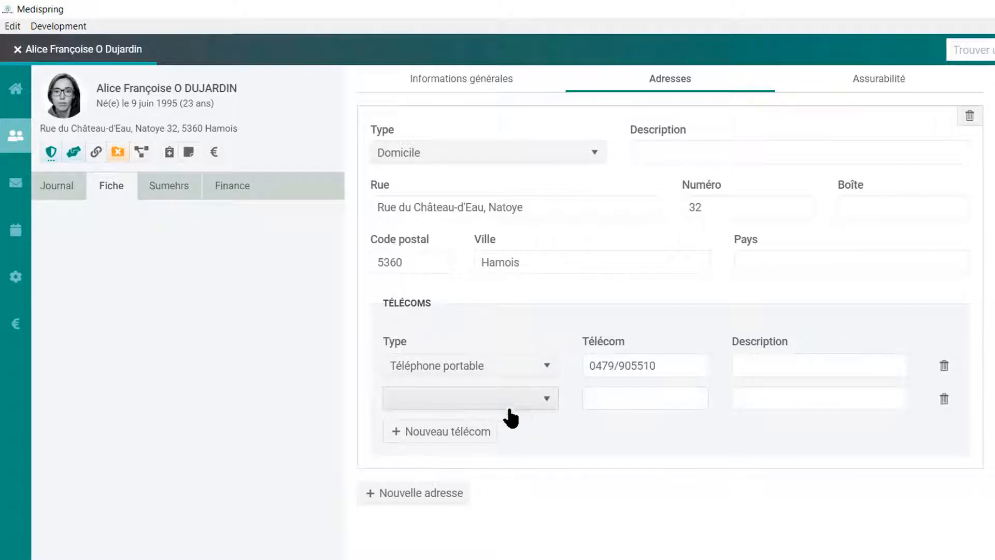
pyautogui.click(508, 403)
pyautogui.click(500, 444)
pyautogui.click(613, 394)
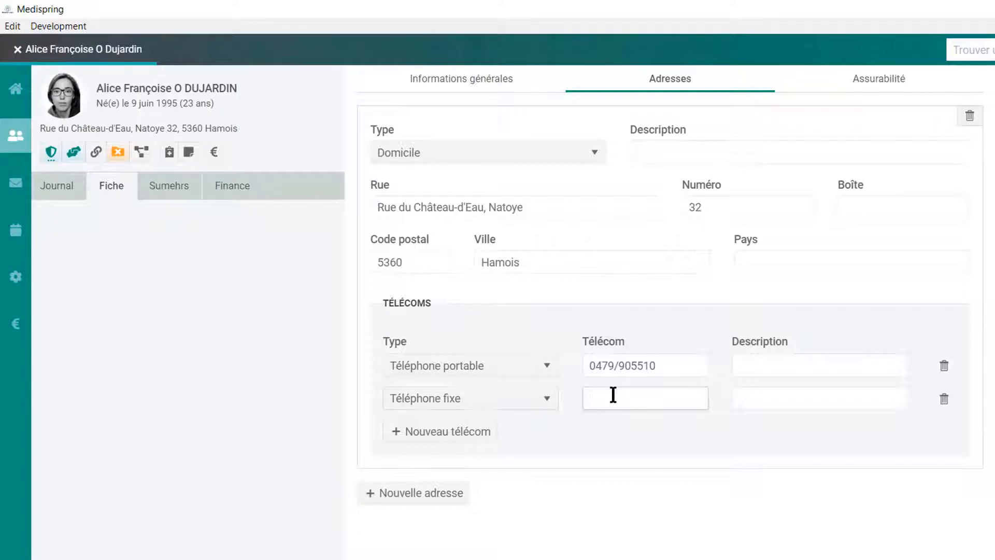
# Add an E-mail contact with the patient's pasted e-mail address.
pyautogui.click(456, 432)
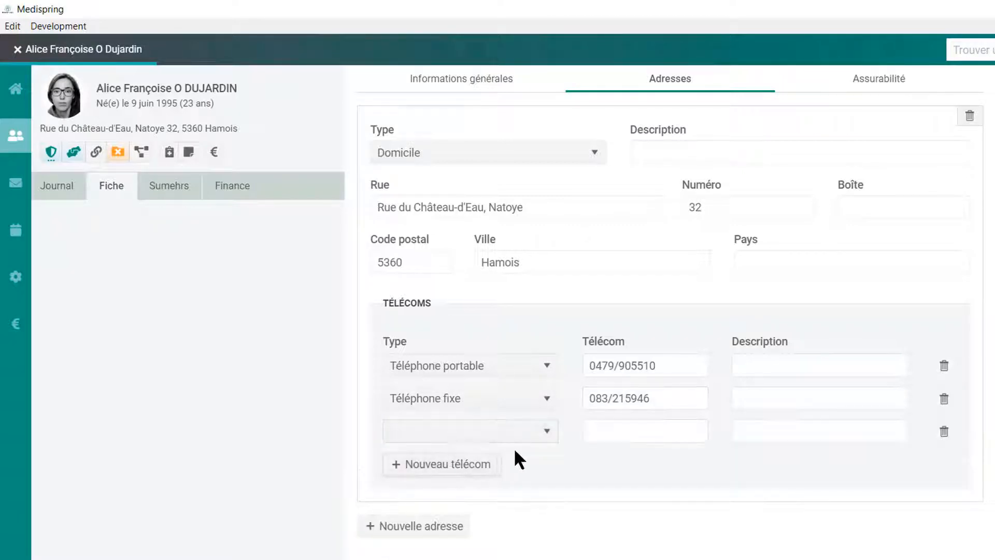
pyautogui.click(551, 432)
pyautogui.click(515, 501)
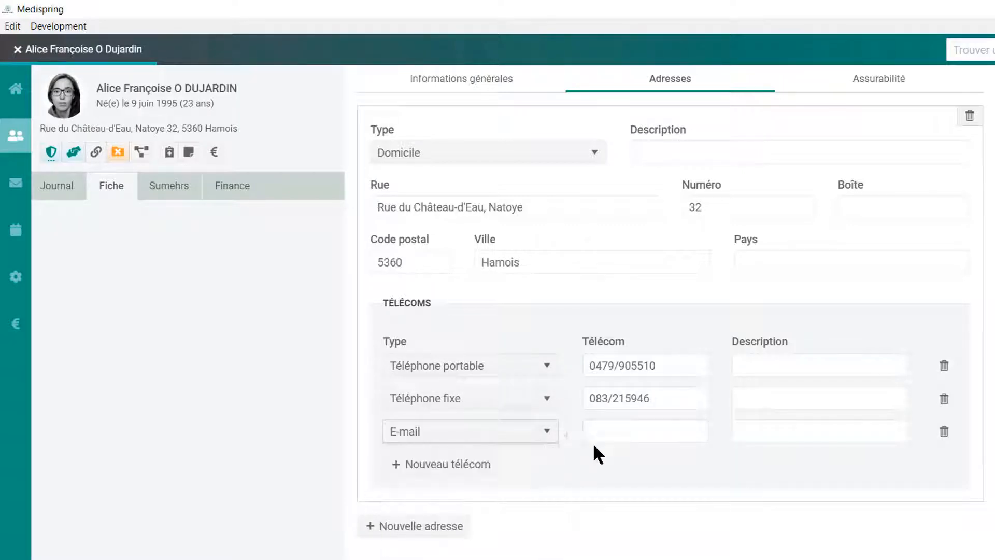
pyautogui.click(607, 430)
pyautogui.hotkey('ctrl', 'v')
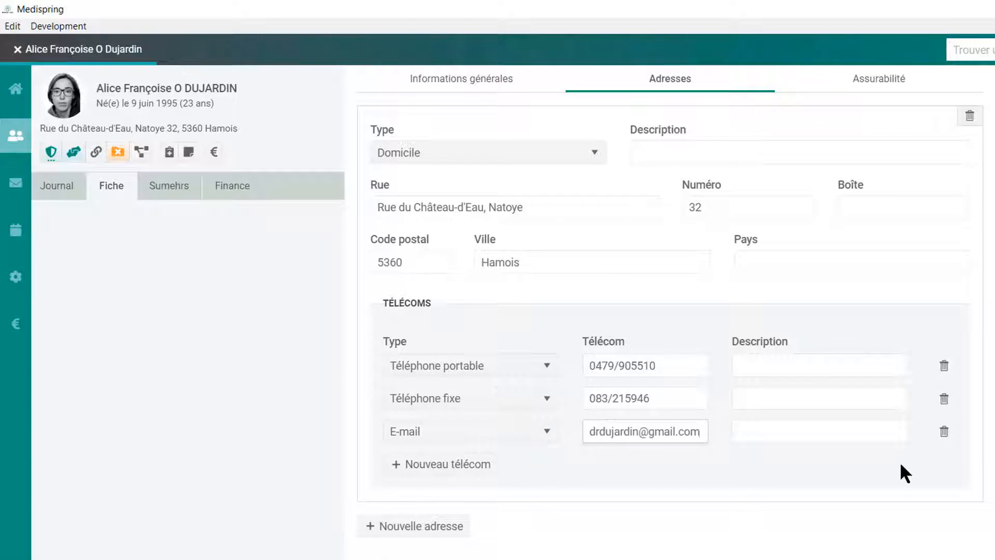
pyautogui.click(765, 433)
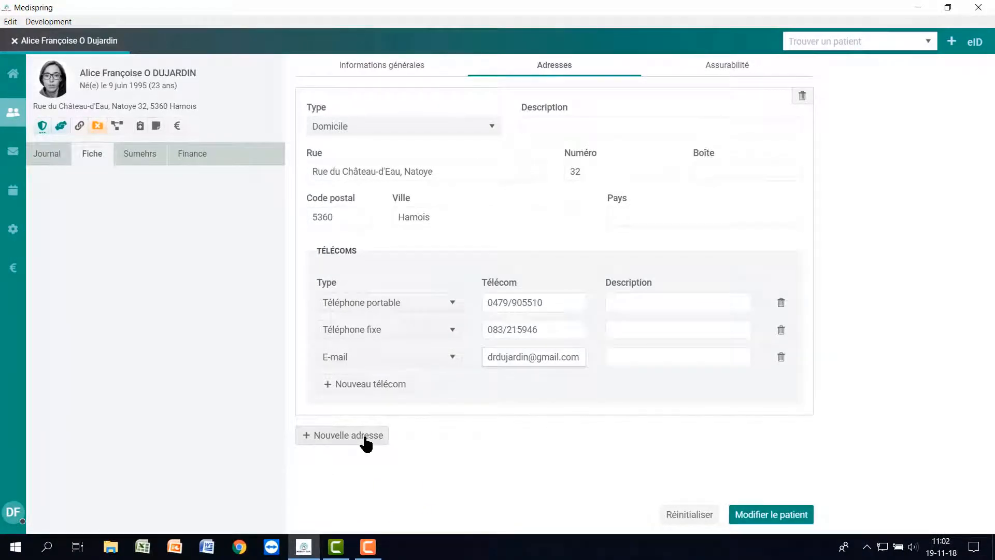
# Add a second address of type Lieu de travail and save the patient.
pyautogui.click(366, 436)
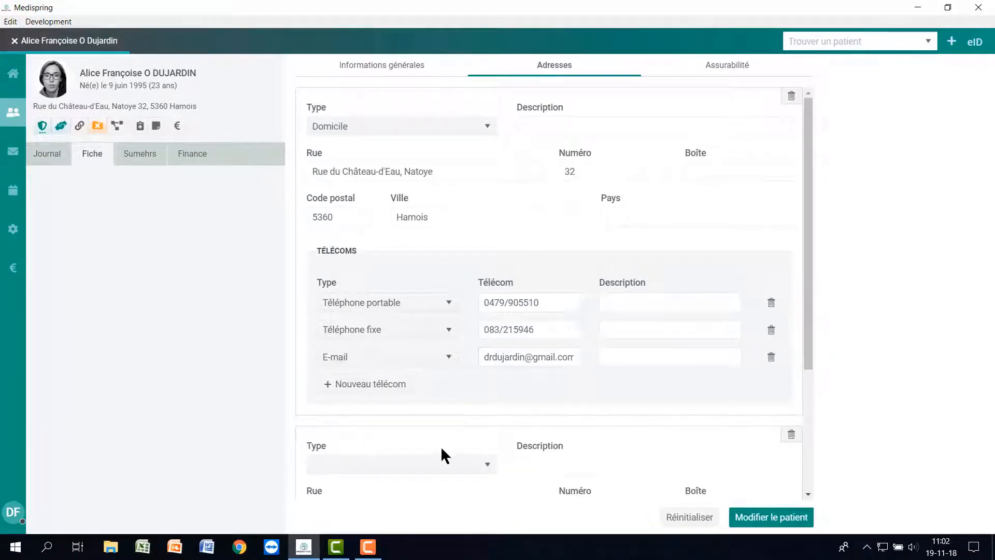
pyautogui.click(489, 465)
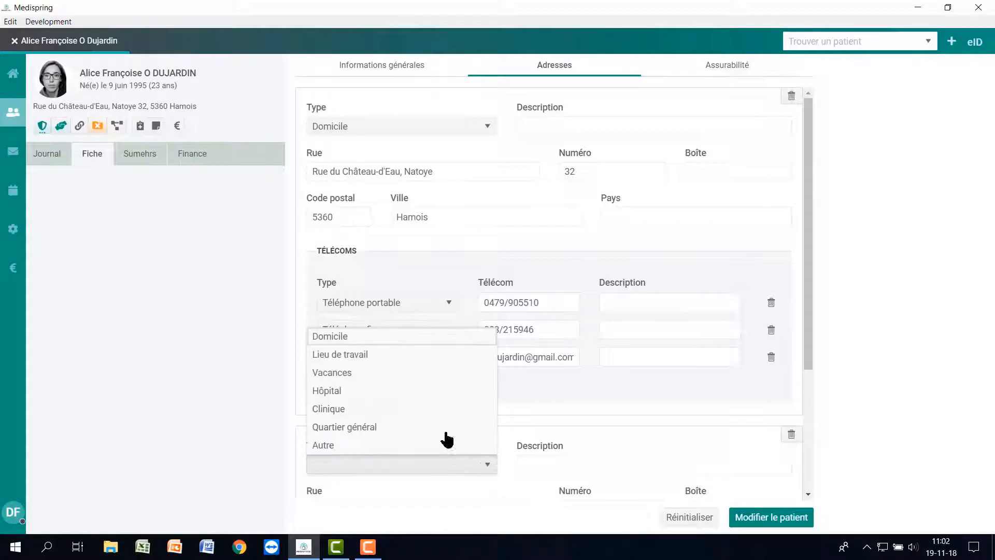
pyautogui.click(409, 358)
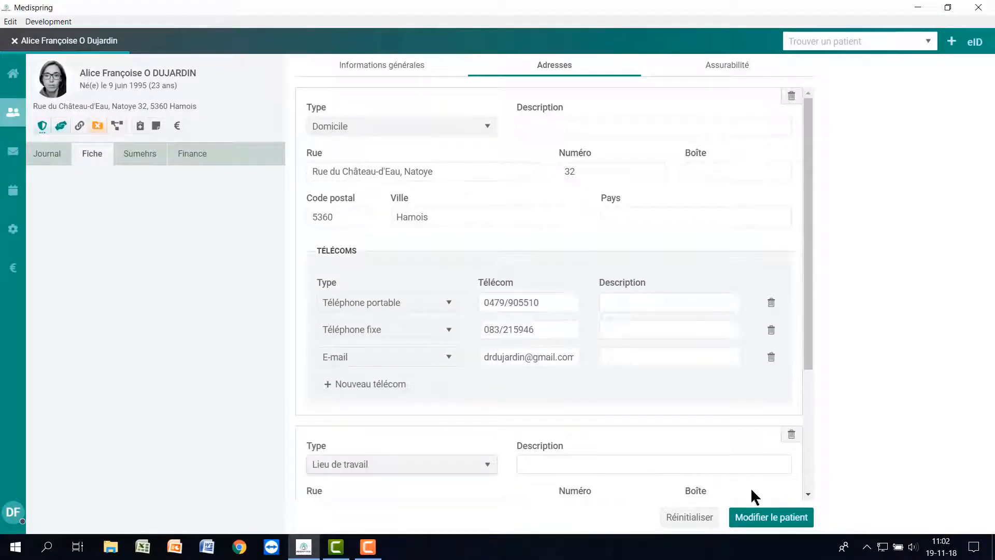
pyautogui.click(777, 519)
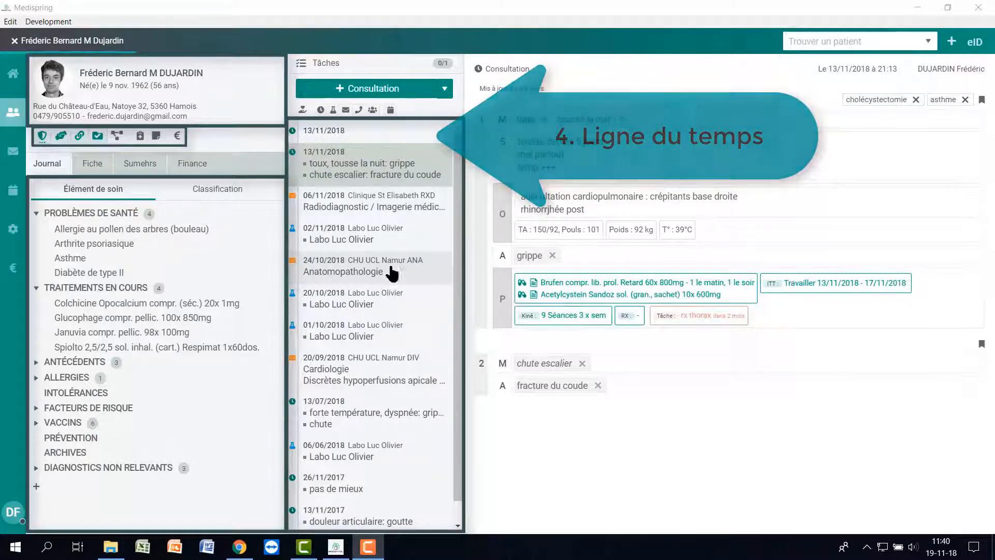
pyautogui.click(409, 207)
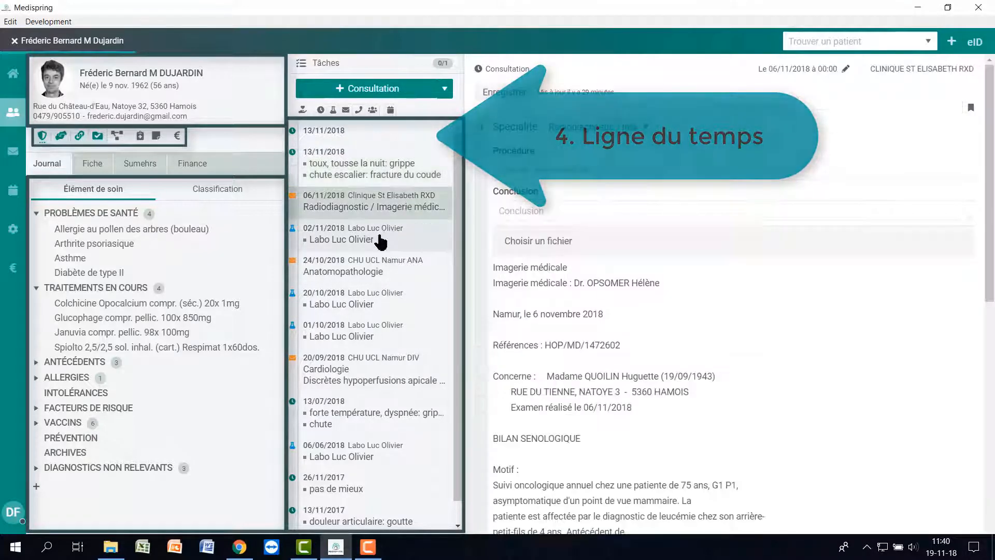
pyautogui.click(372, 239)
pyautogui.click(405, 176)
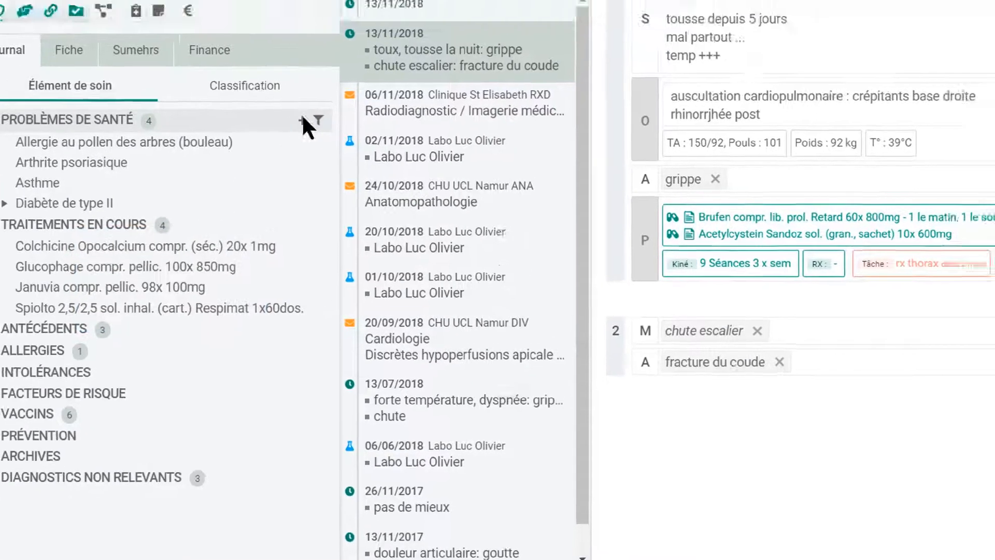
# Add mycoplasma pneumoniae bronchitis as a health problem with the note 'avec nombreuse s expectorations'.
pyautogui.click(301, 120)
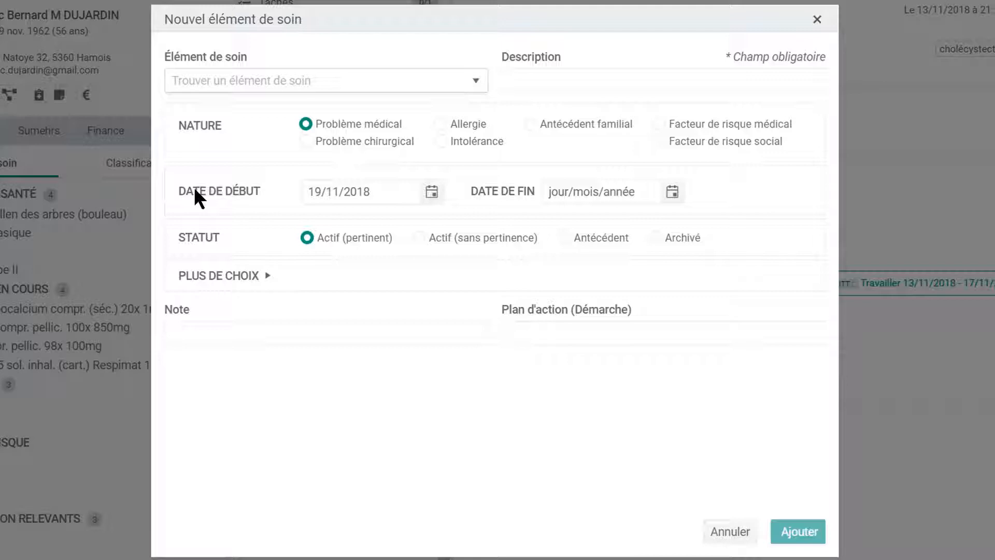
pyautogui.write('pneum mycop')
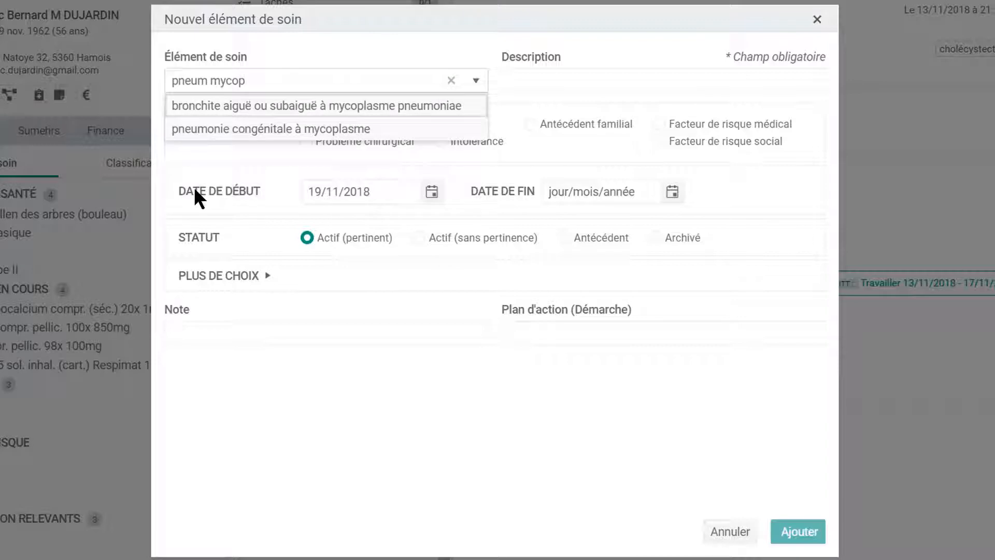
pyautogui.click(244, 109)
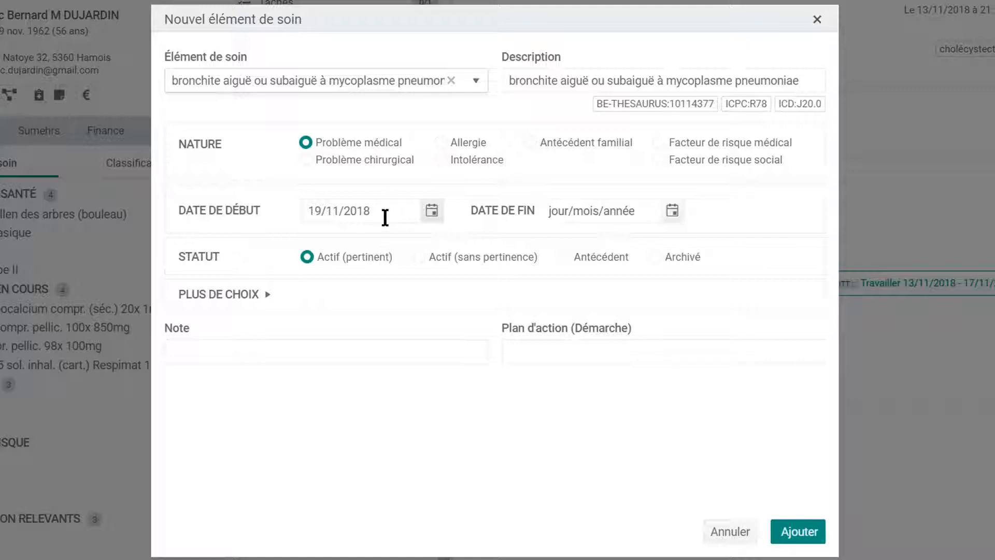
pyautogui.click(304, 350)
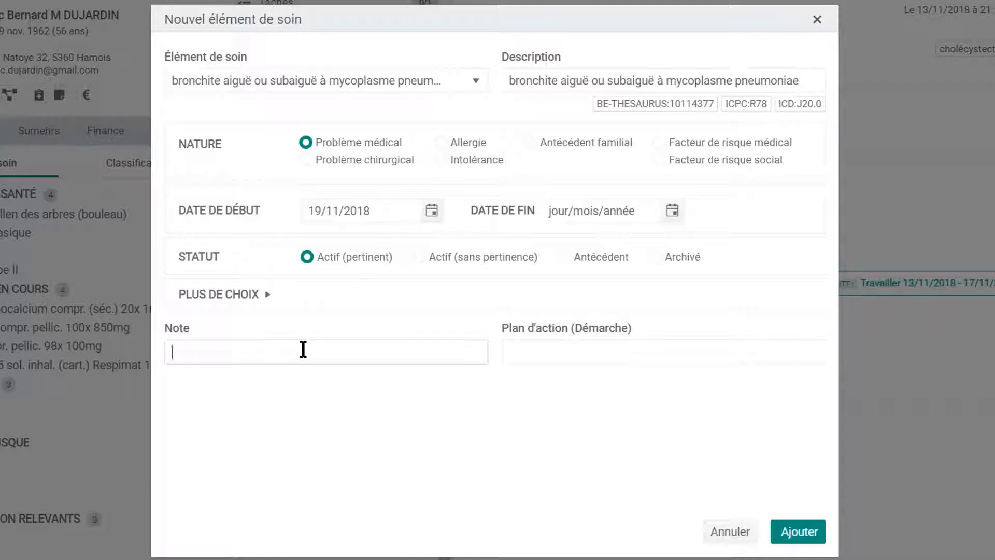
pyautogui.write('avec nombreuse s expectorations')
pyautogui.click(808, 534)
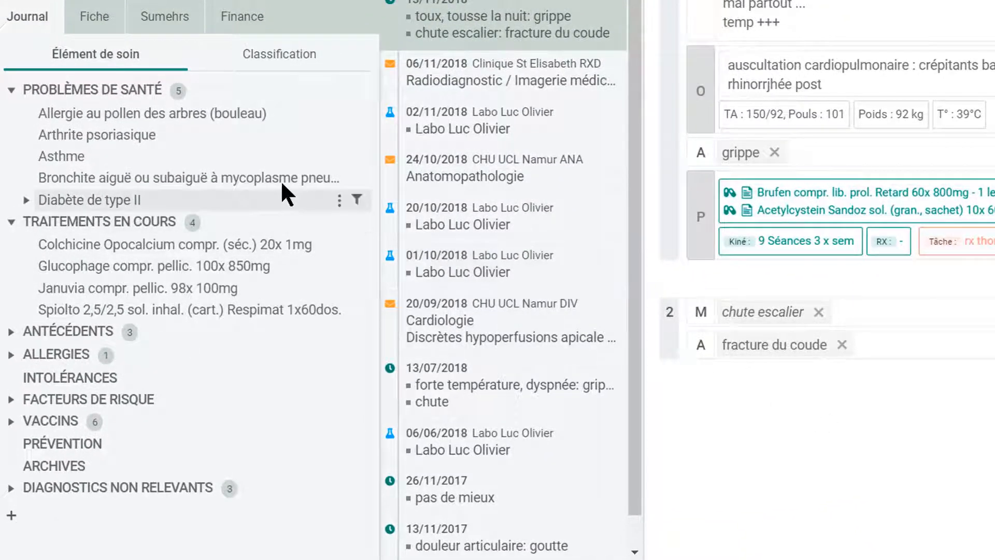
# Expand Diabète de type II and the ANTÉCÉDENTS group in the care element tree.
pyautogui.moveTo(281, 180)
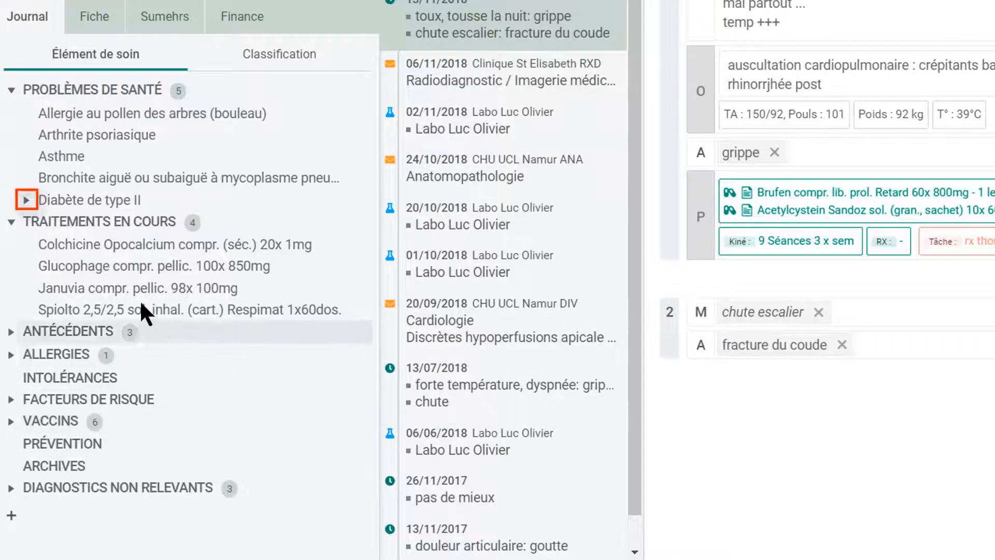
pyautogui.click(26, 200)
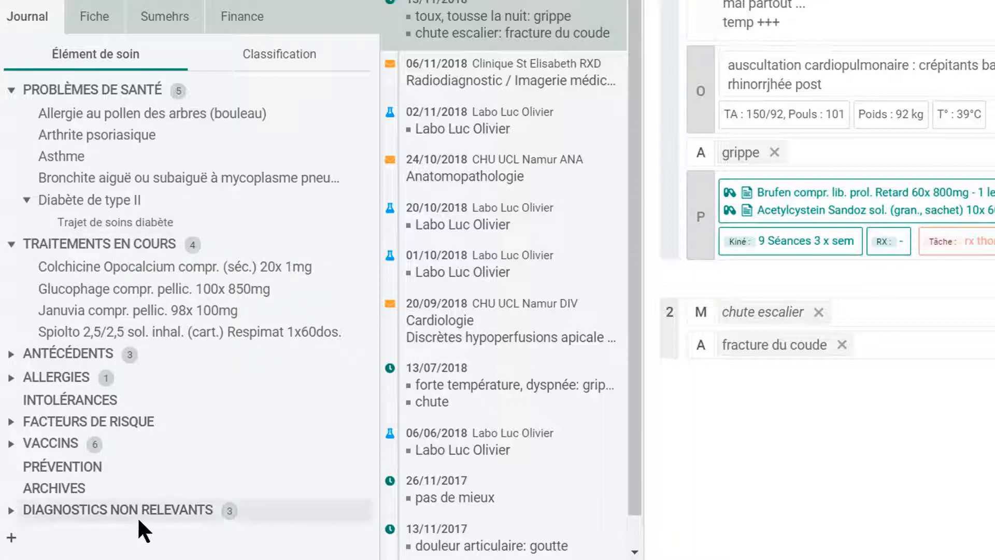
pyautogui.click(81, 353)
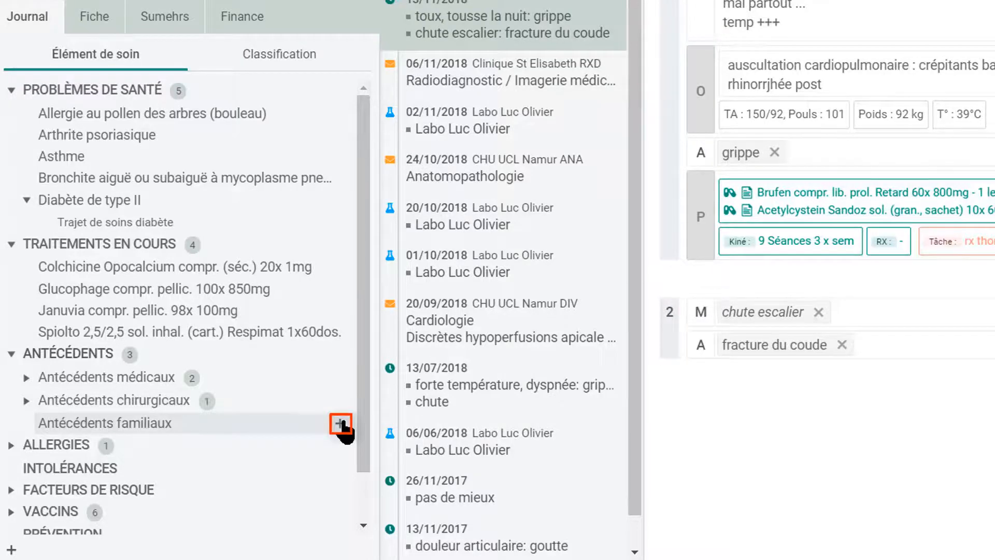
# Add hypercholestérolémie familiale under Antécédents familiaux, searching 'hyperchol'.
pyautogui.click(341, 423)
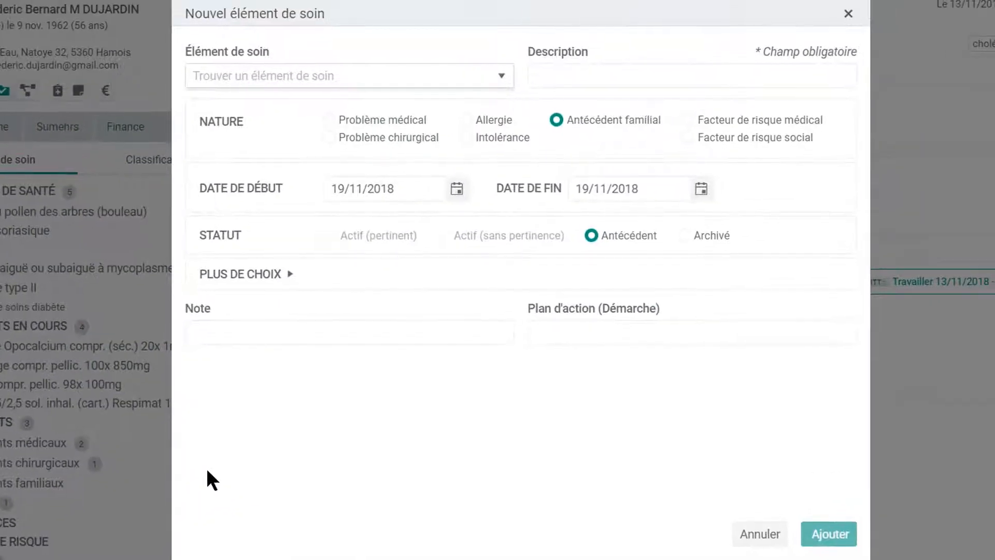
pyautogui.write('hyper')
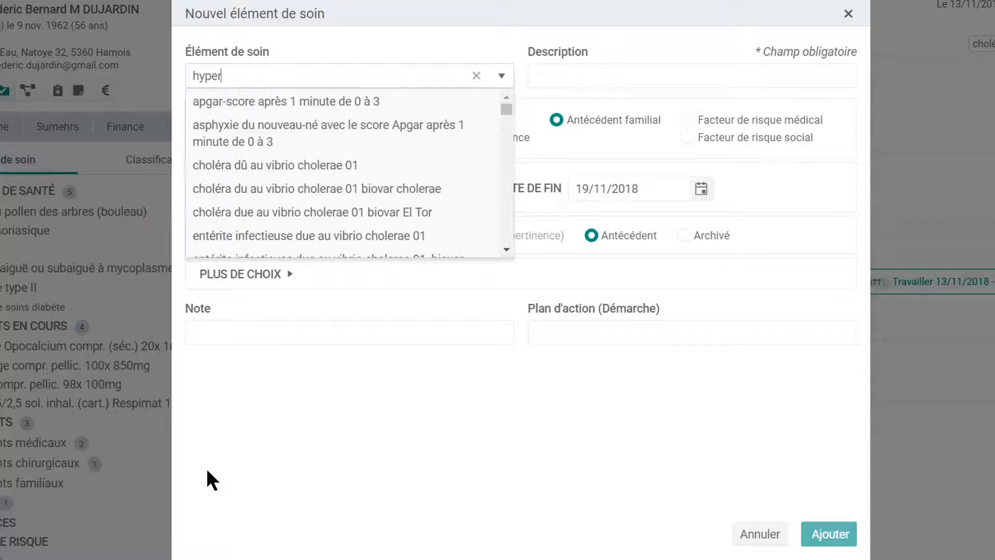
pyautogui.write('chol')
pyautogui.scroll(-2, 366, 205)
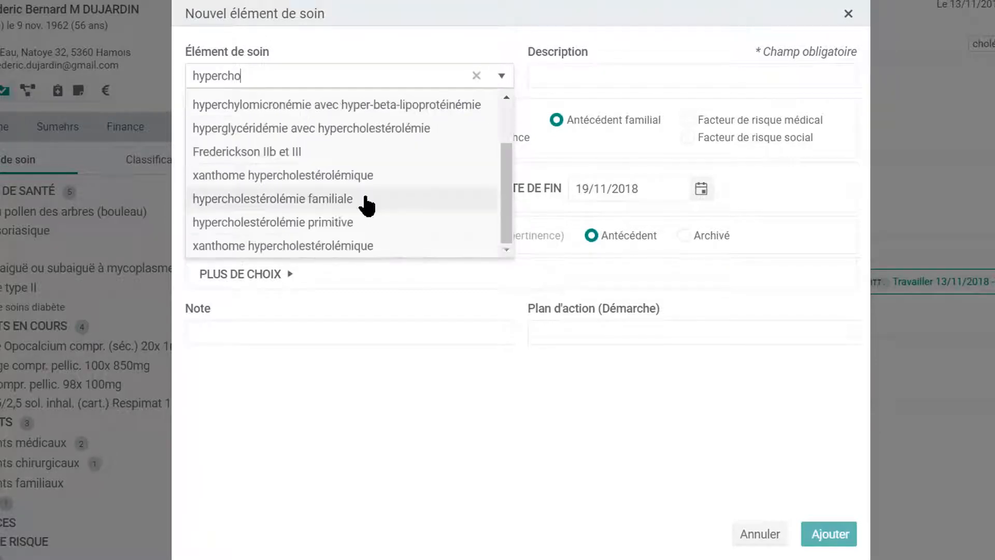
pyautogui.click(366, 199)
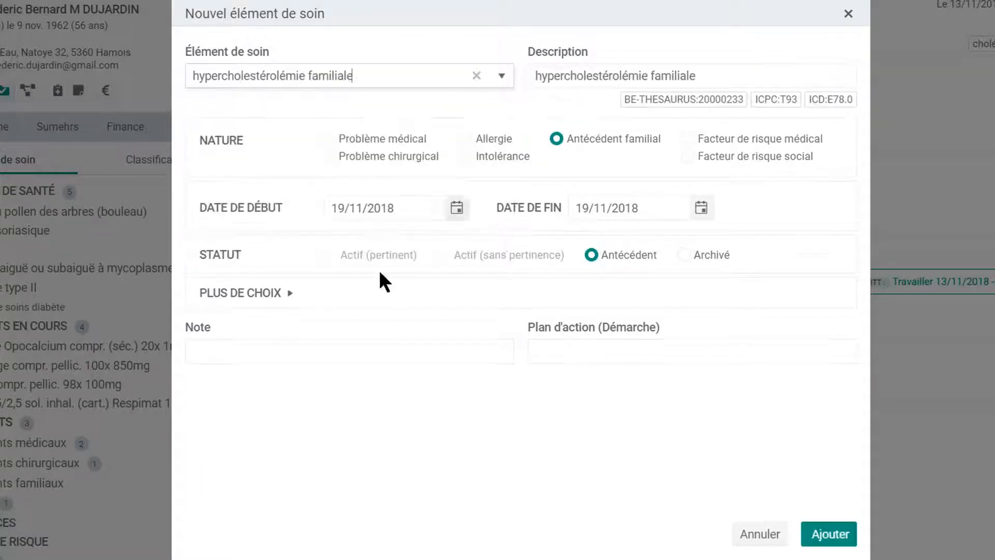
pyautogui.click(832, 538)
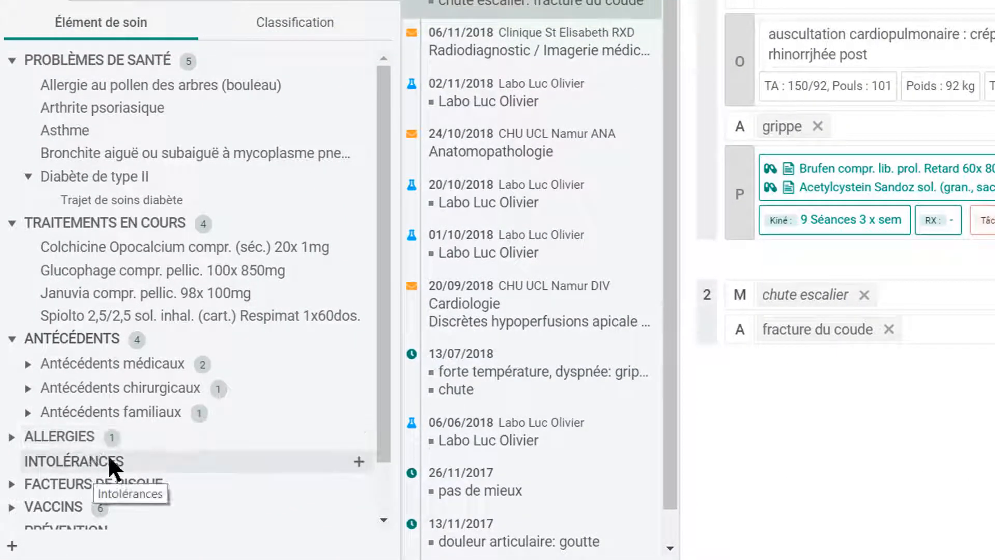
# Add a diclofenac intolerance with the note 'gastralgies ++'.
pyautogui.click(357, 461)
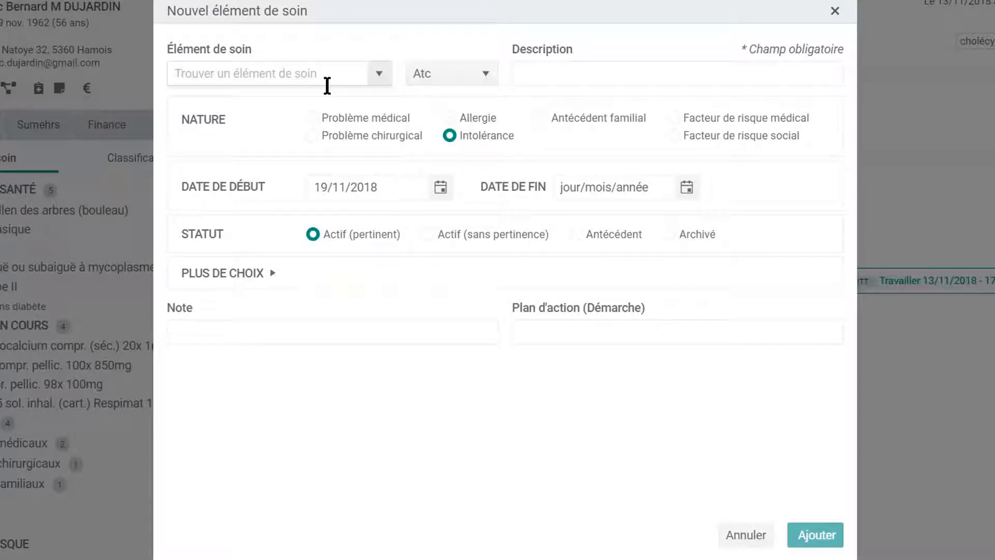
pyautogui.write('diclo')
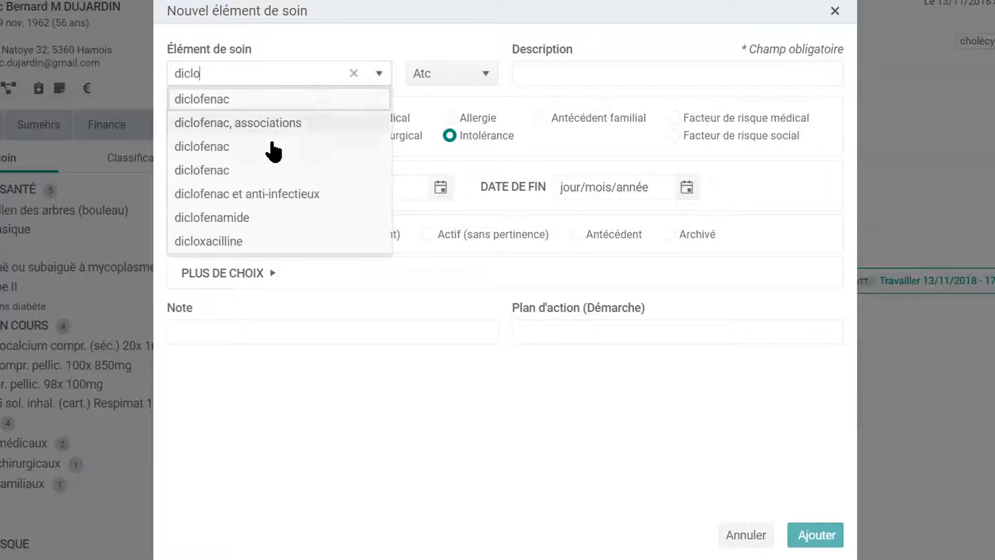
pyautogui.click(271, 147)
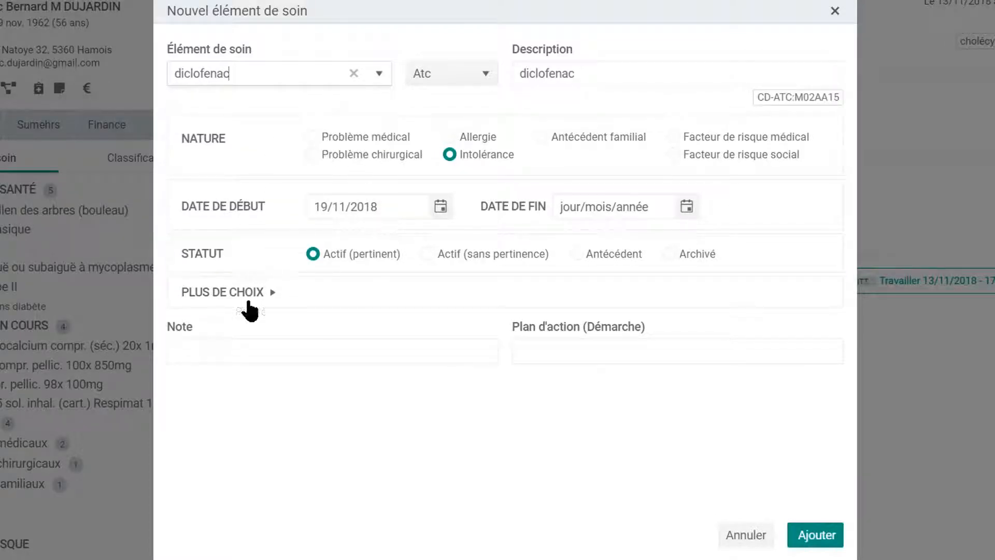
pyautogui.click(233, 355)
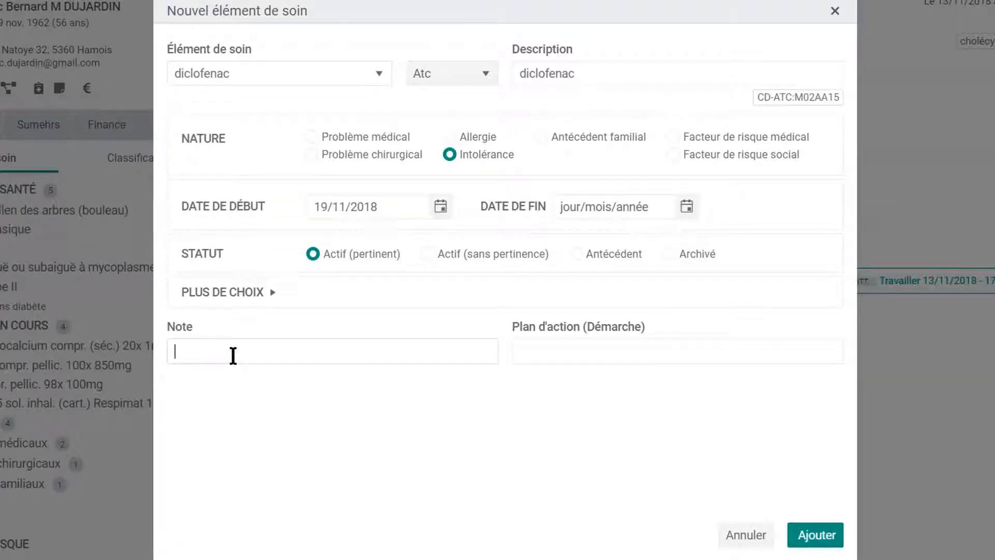
pyautogui.write('gastralgies ++')
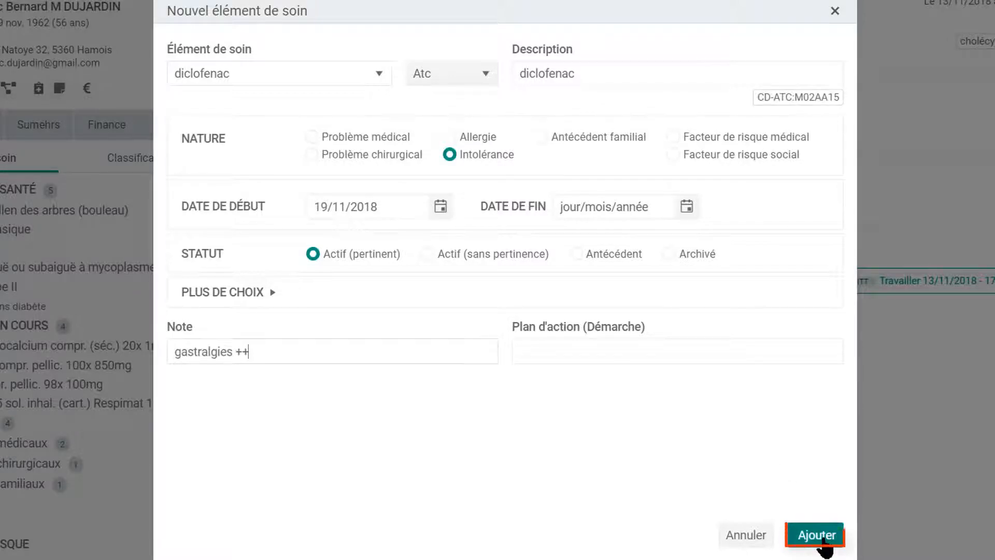
pyautogui.click(824, 537)
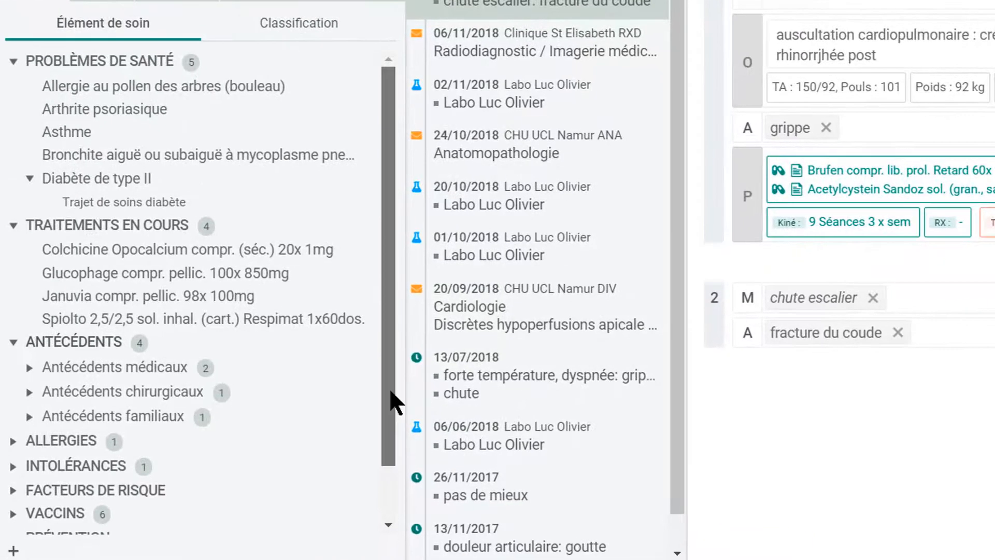
pyautogui.moveTo(363, 413); pyautogui.dragTo(334, 480)
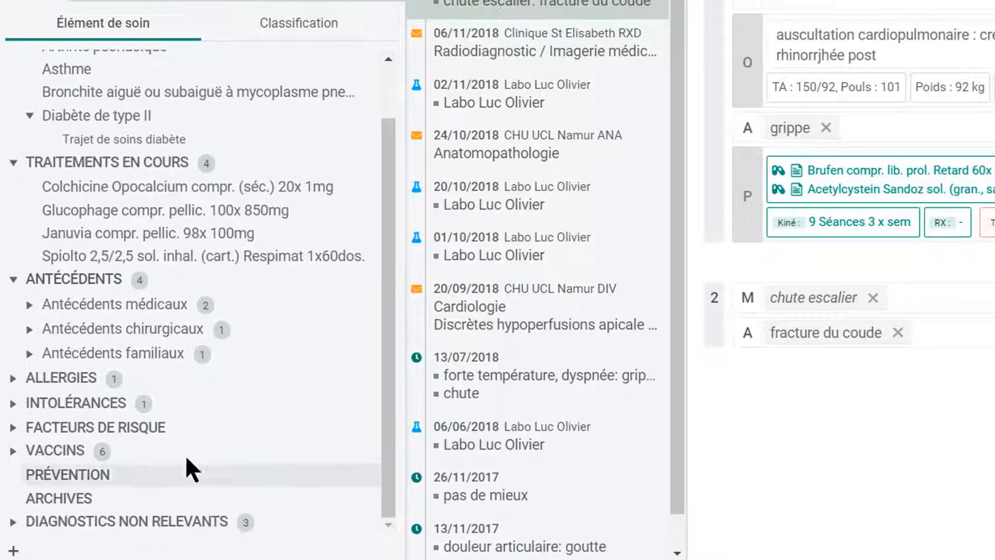
# Add Tabac as a risk factor and expand Facteurs de risque médicaux to show Tabagisme.
pyautogui.click(12, 428)
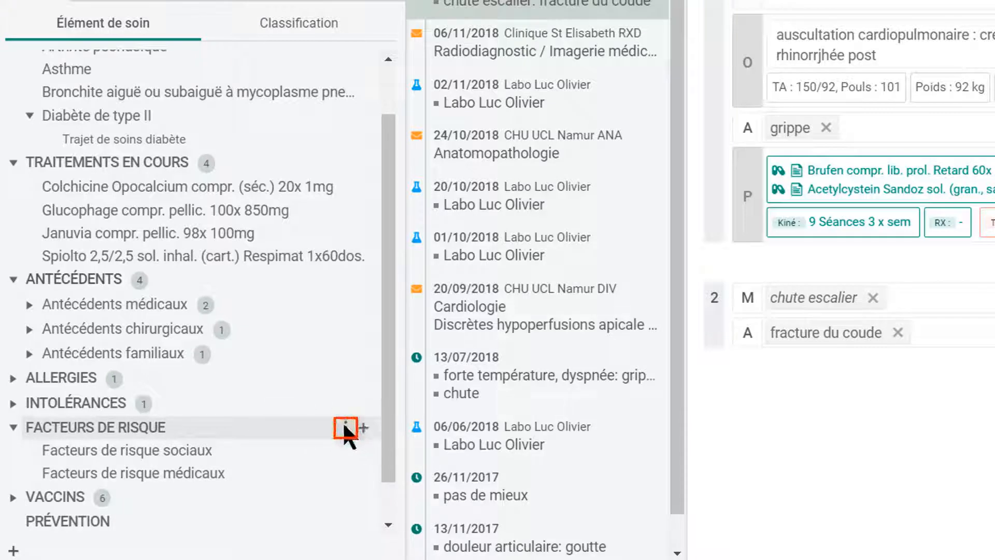
pyautogui.click(345, 427)
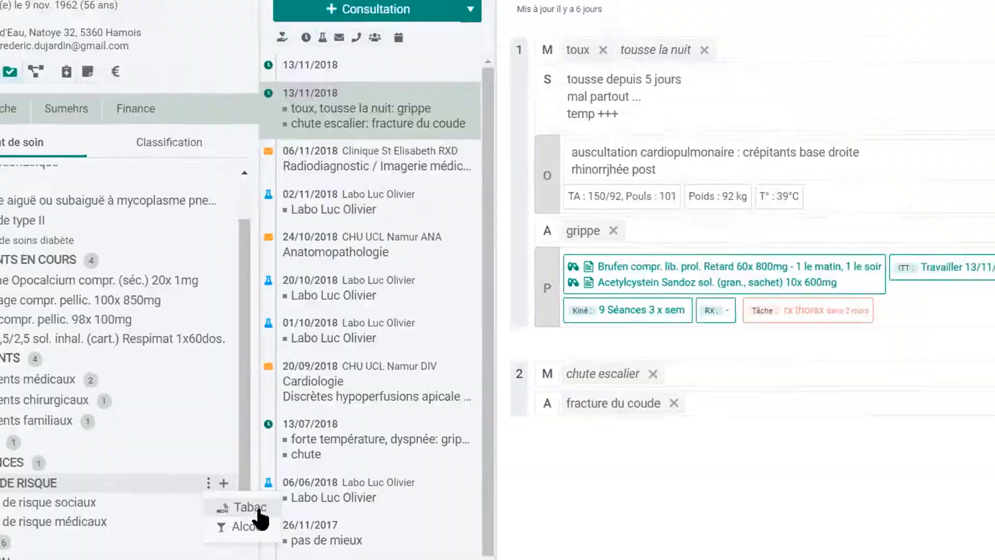
pyautogui.click(404, 458)
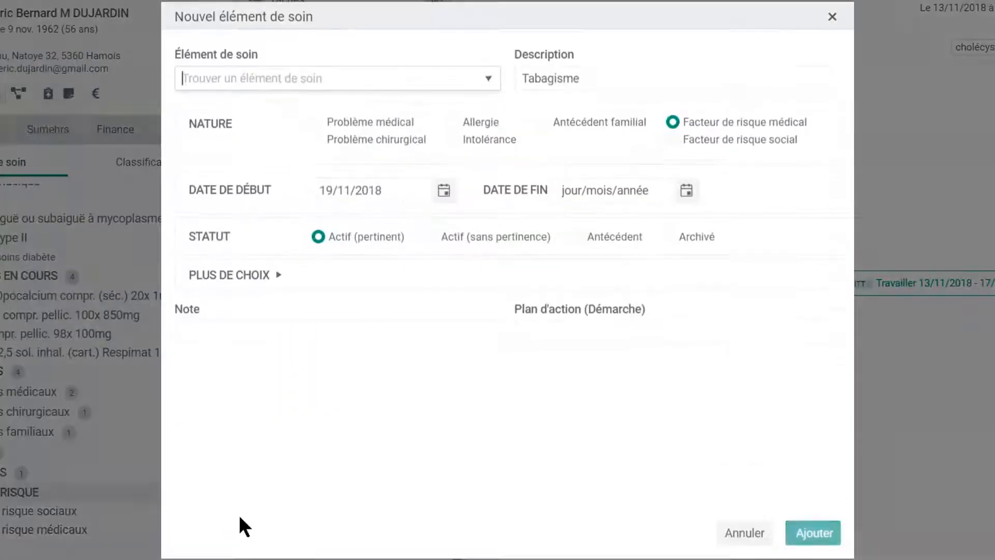
pyautogui.click(833, 533)
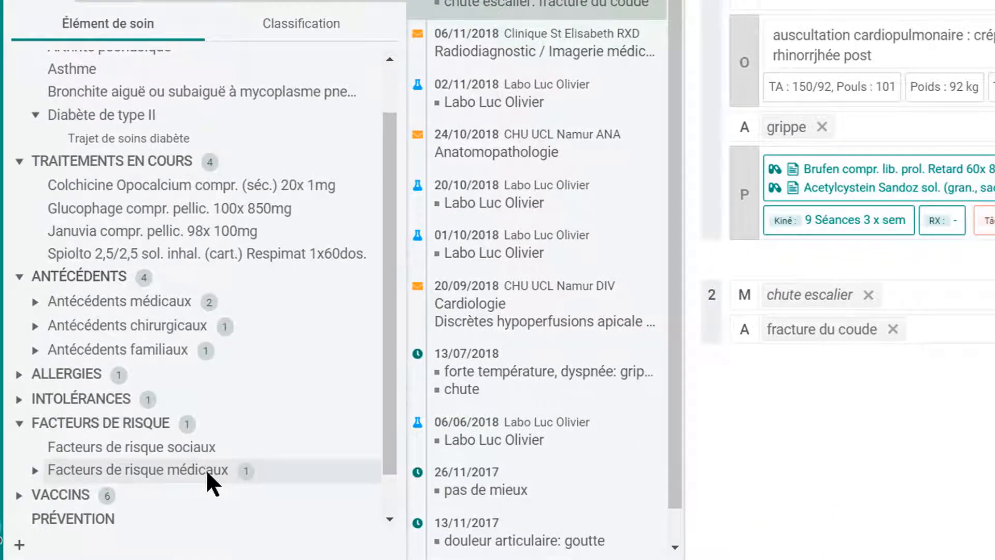
pyautogui.click(207, 469)
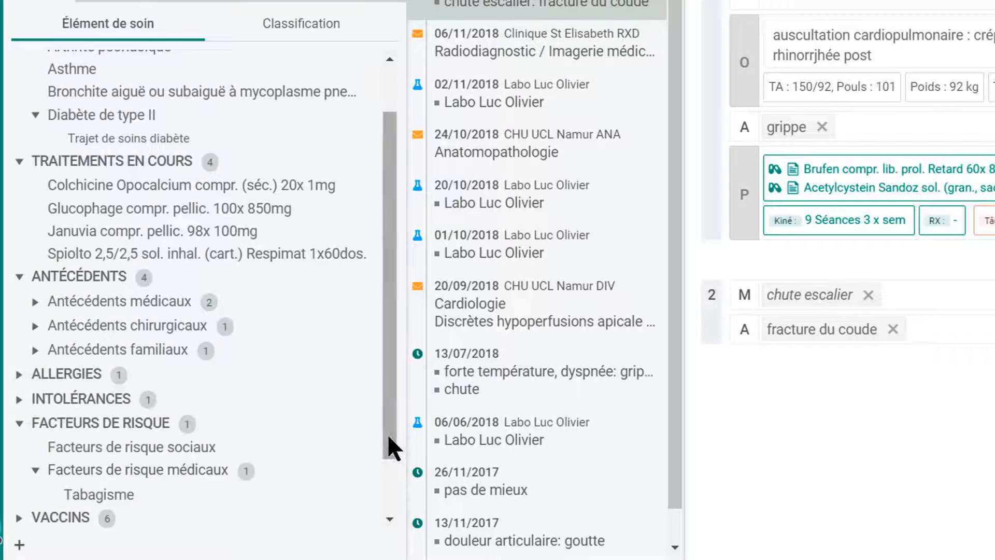
pyautogui.moveTo(389, 435); pyautogui.dragTo(380, 521)
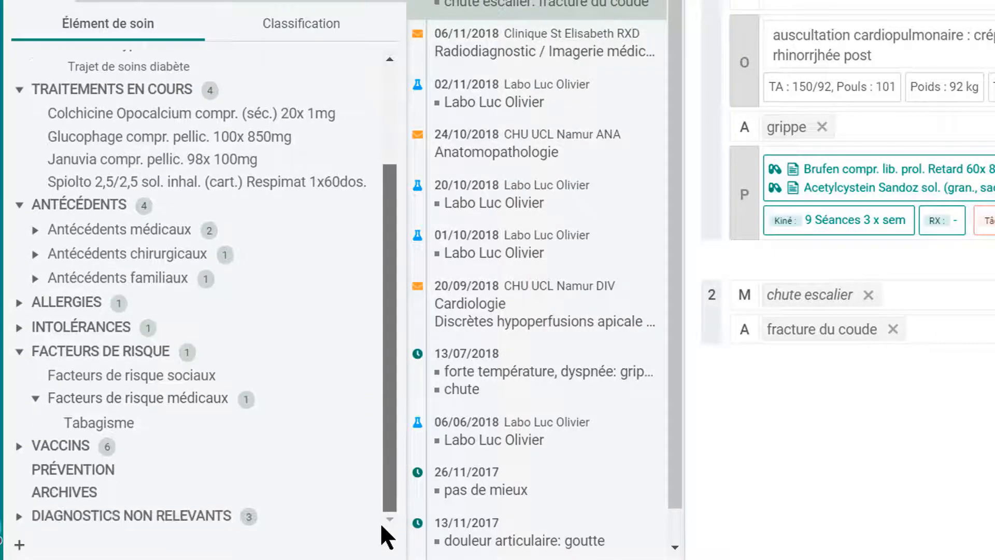
# Expand VACCINS, the Vaccin contre la coqueluche entry and DIAGNOSTICS NON RELEVANTS in the tree.
pyautogui.click(71, 446)
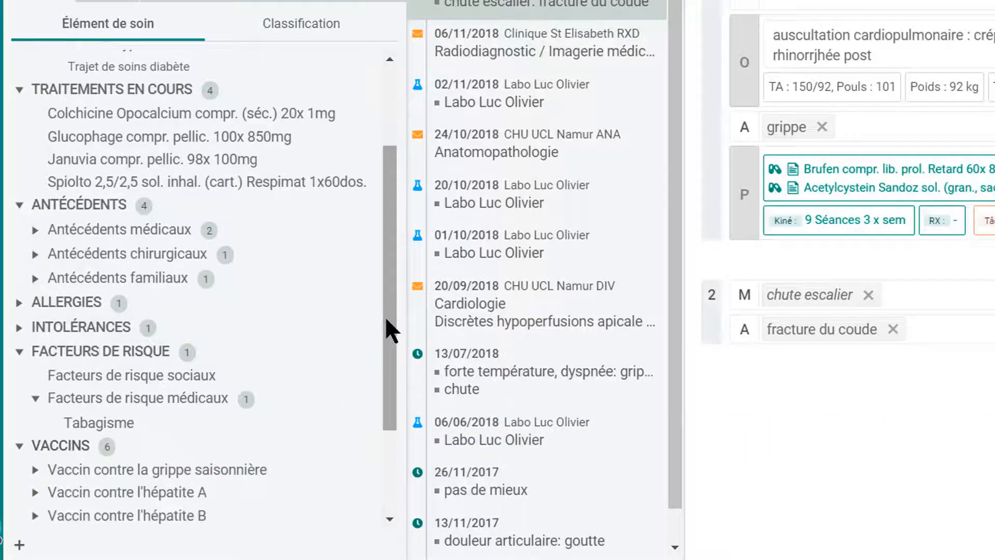
pyautogui.moveTo(385, 316); pyautogui.dragTo(390, 440)
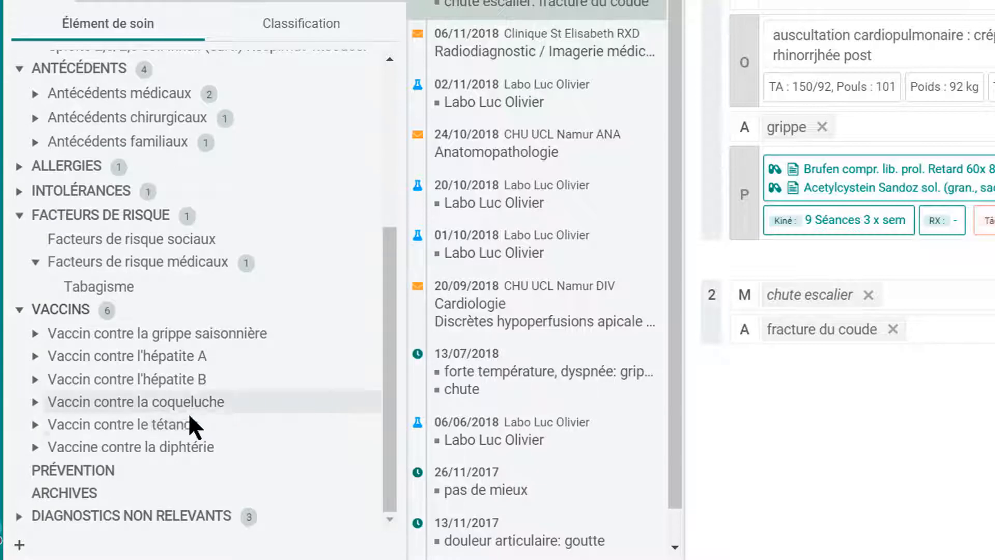
pyautogui.click(36, 402)
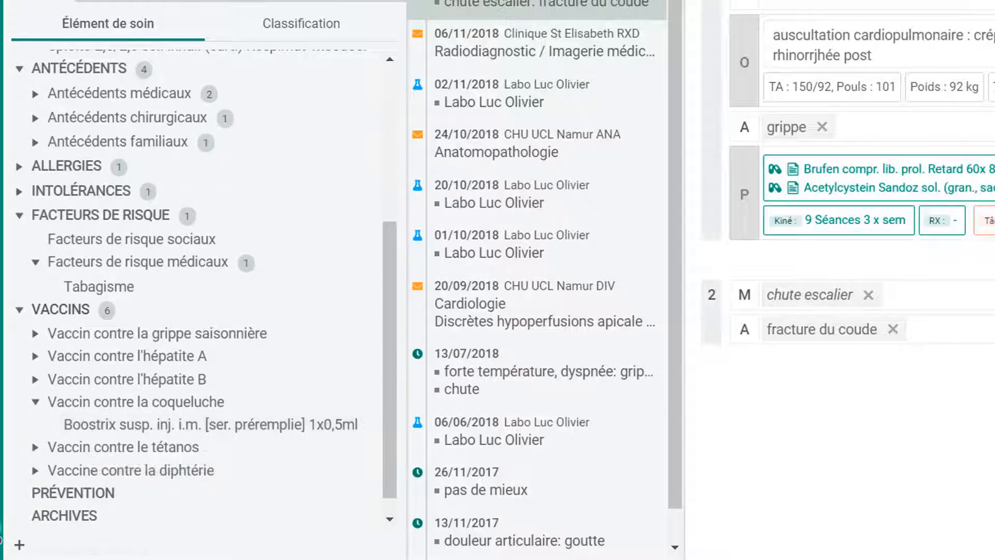
pyautogui.scroll(-1, 130, 474)
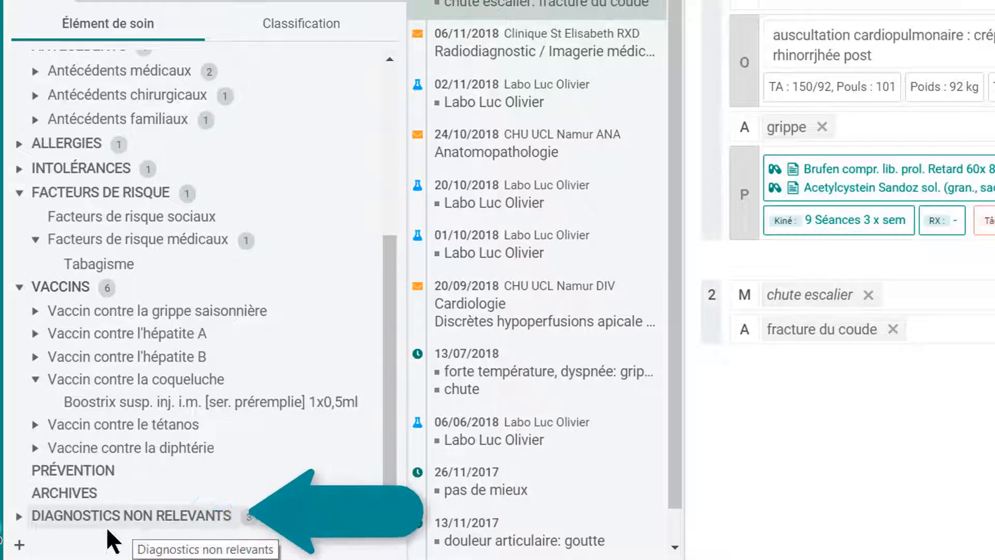
pyautogui.click(19, 517)
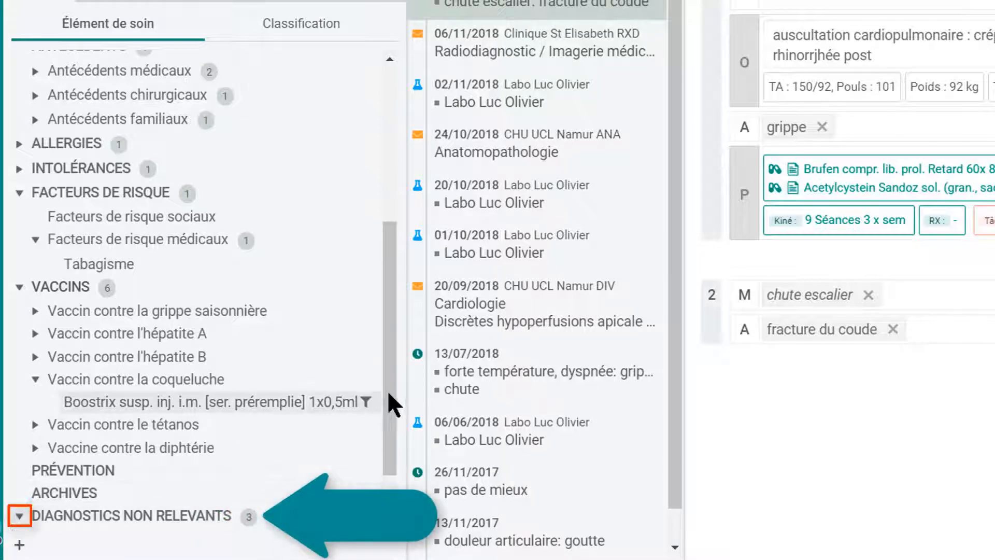
pyautogui.moveTo(390, 393); pyautogui.dragTo(391, 460)
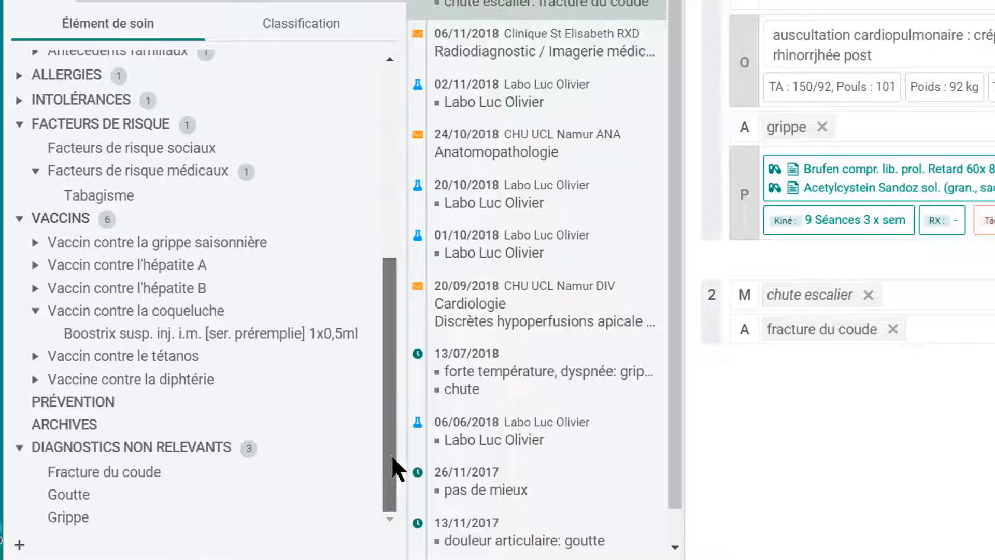
pyautogui.moveTo(393, 458); pyautogui.dragTo(388, 160)
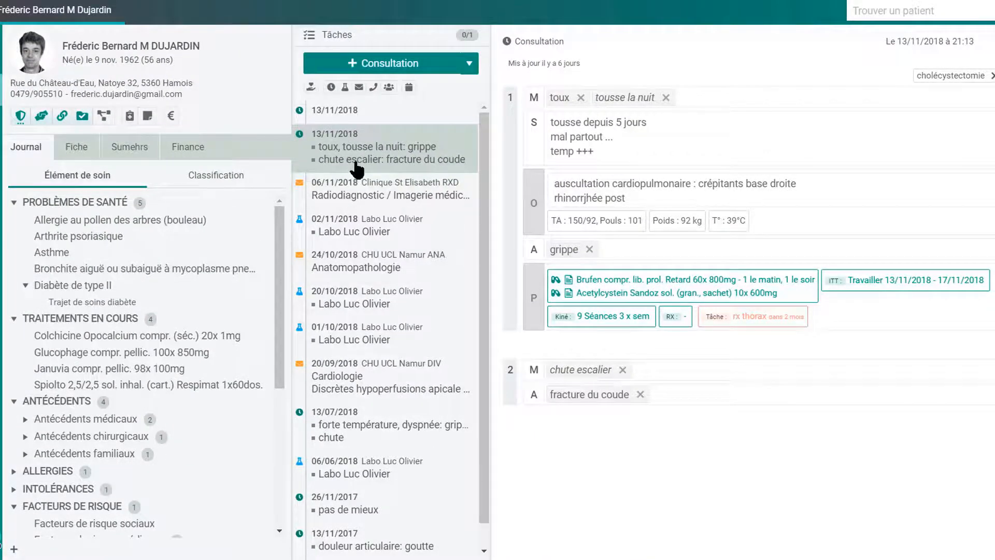
# Open the 02/11/2018 lab results, then the 24/10/2018 CHU UCL Namur Anatomopathologie report.
pyautogui.click(339, 237)
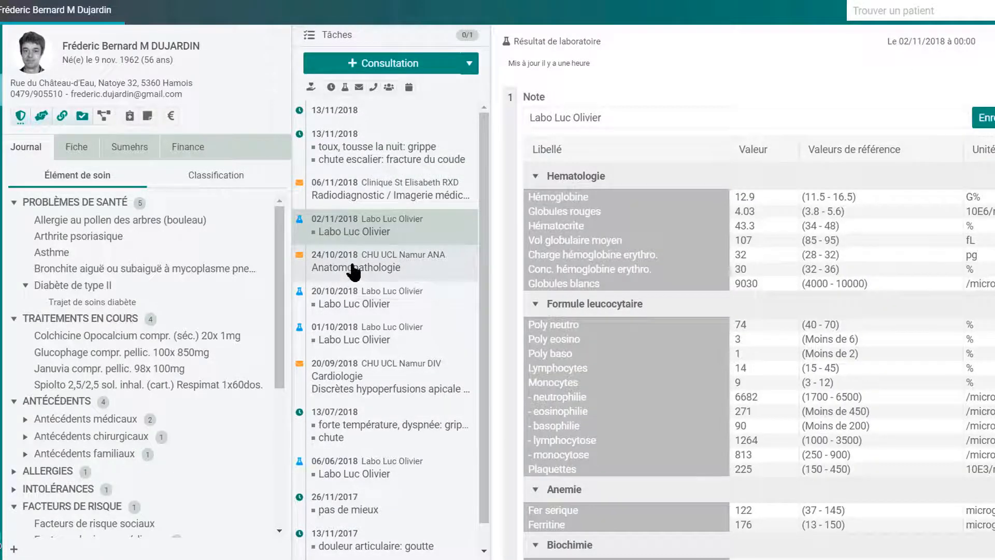
pyautogui.click(330, 269)
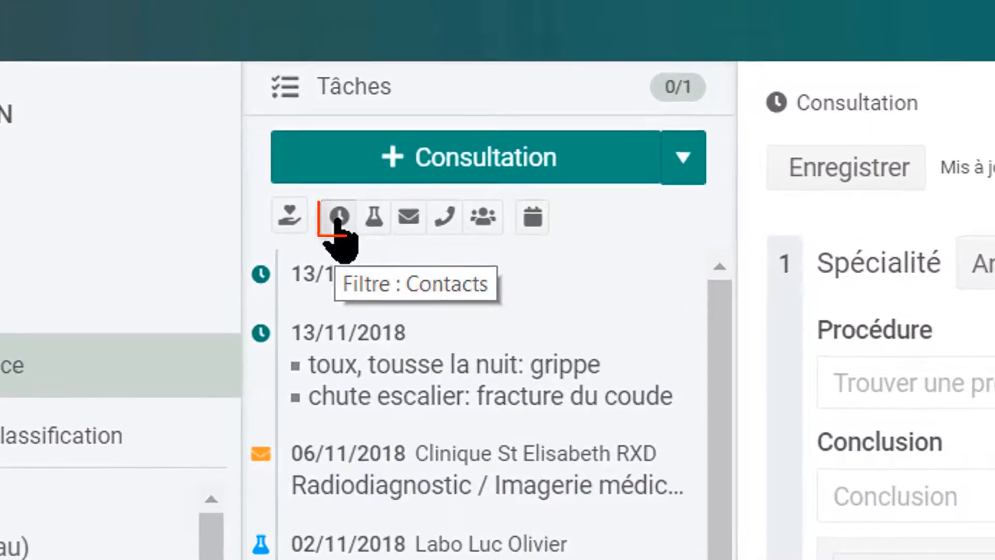
# Filter the timeline by consultations, labs, reports, phone and multidisciplinary contacts, then clear the filter.
pyautogui.click(339, 218)
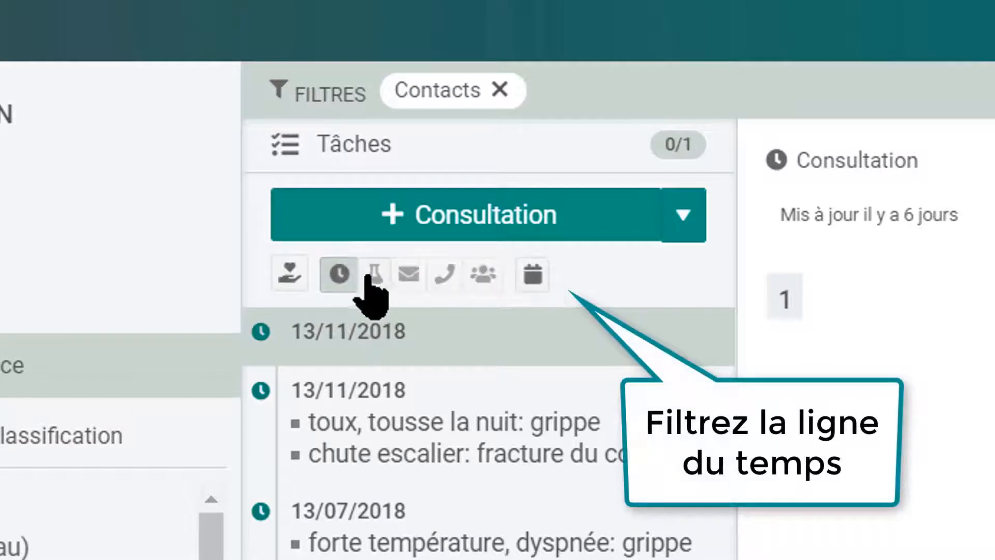
pyautogui.click(374, 280)
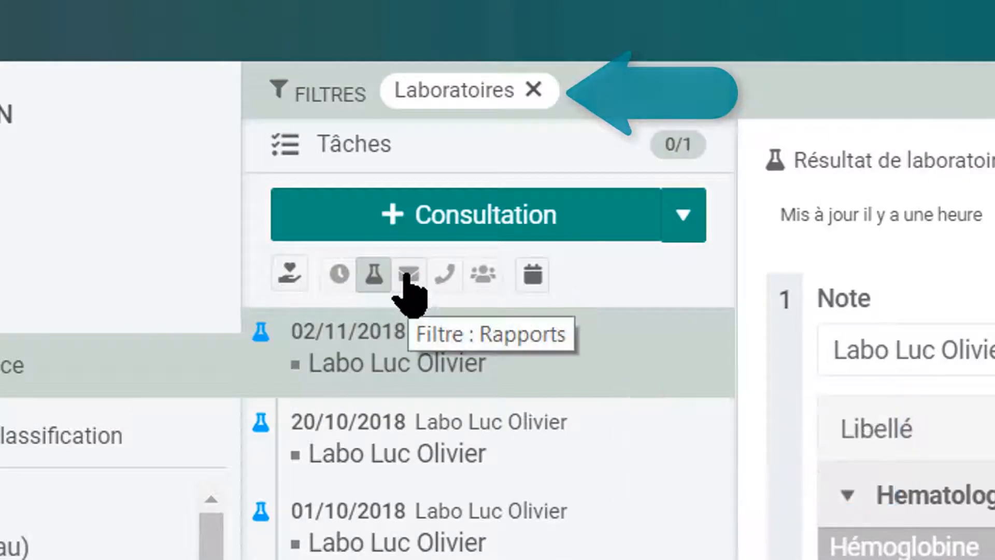
pyautogui.click(408, 276)
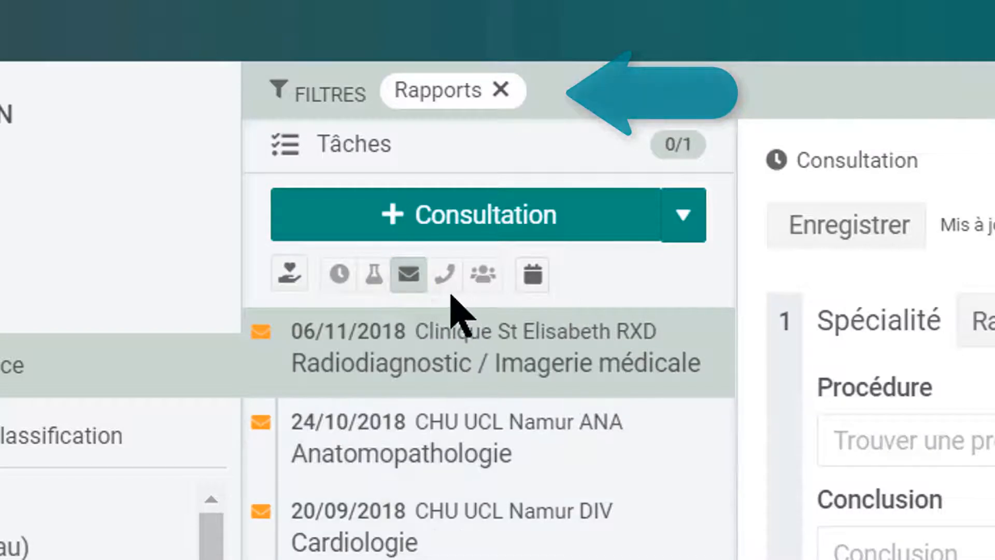
pyautogui.click(444, 276)
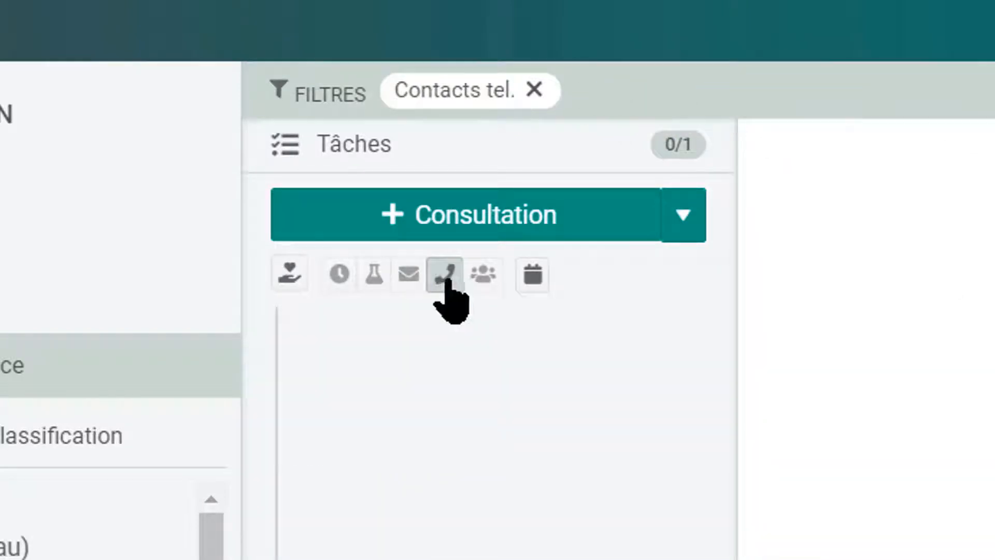
pyautogui.click(483, 275)
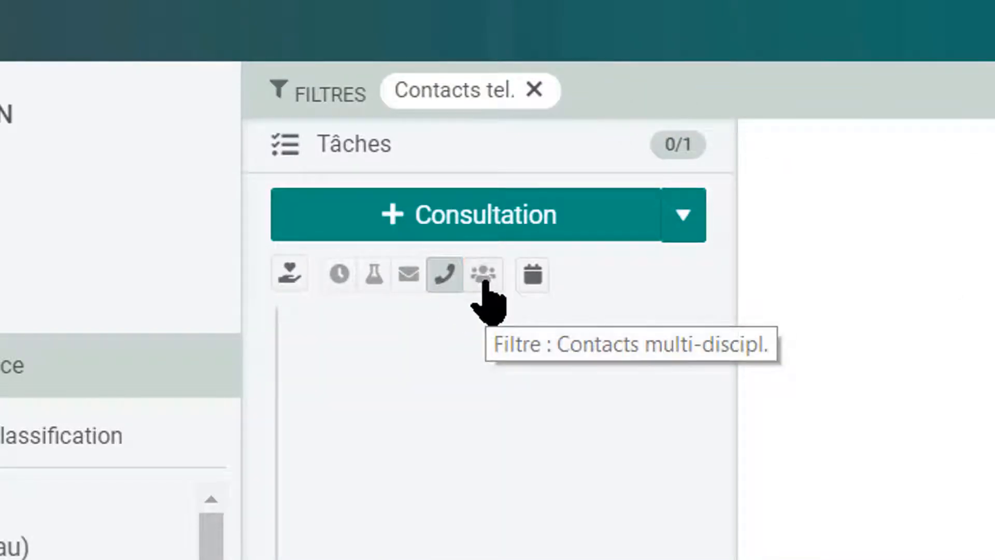
pyautogui.click(492, 272)
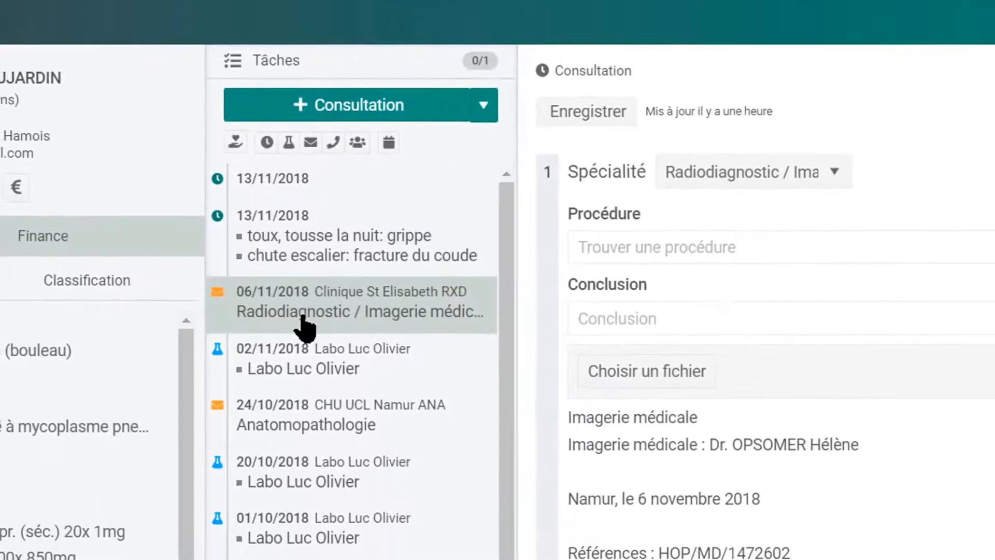
pyautogui.click(231, 135)
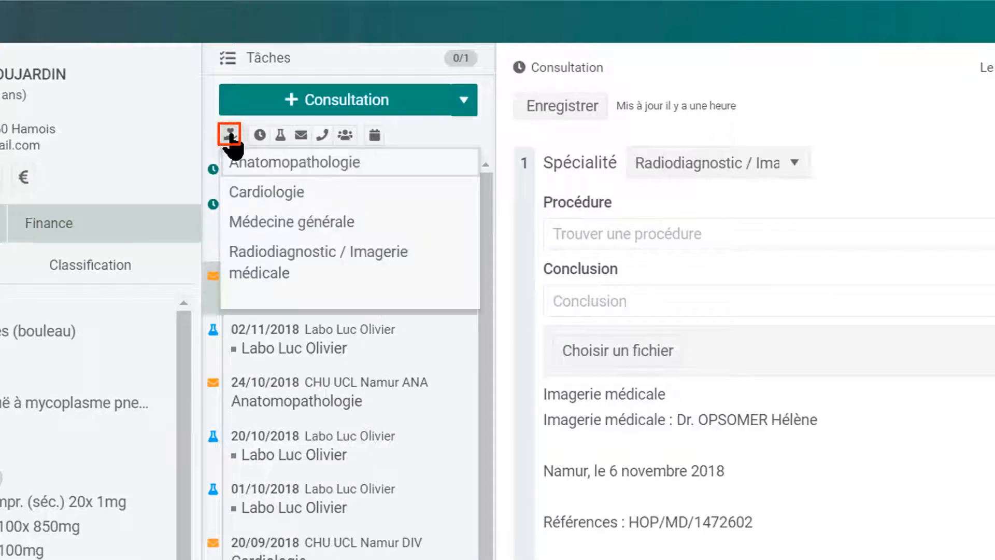
pyautogui.click(314, 196)
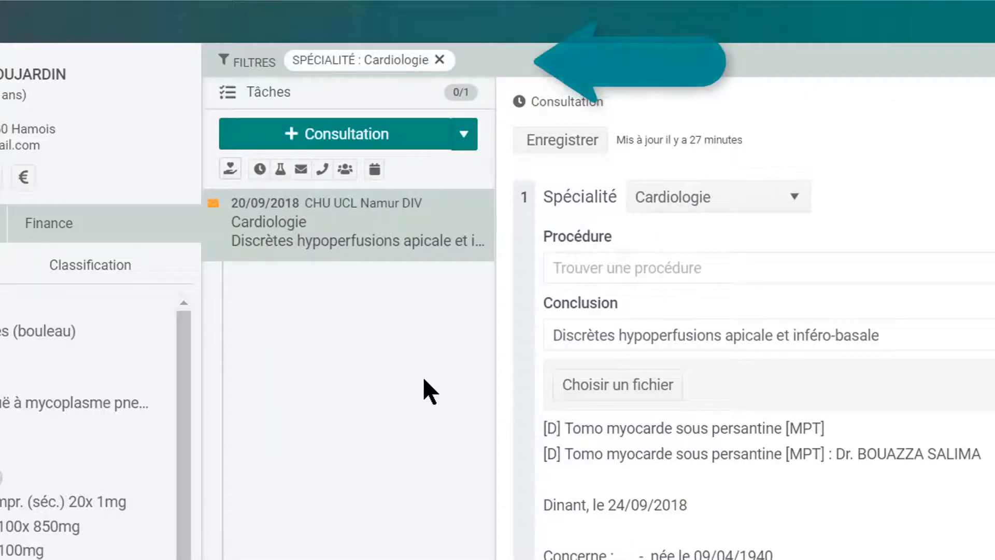
pyautogui.click(231, 169)
pyautogui.click(289, 259)
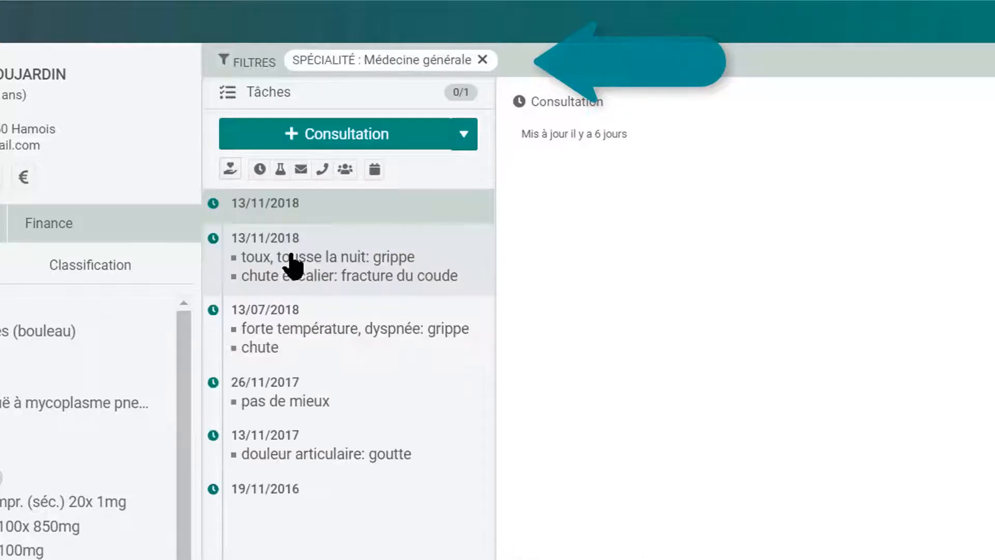
pyautogui.click(231, 169)
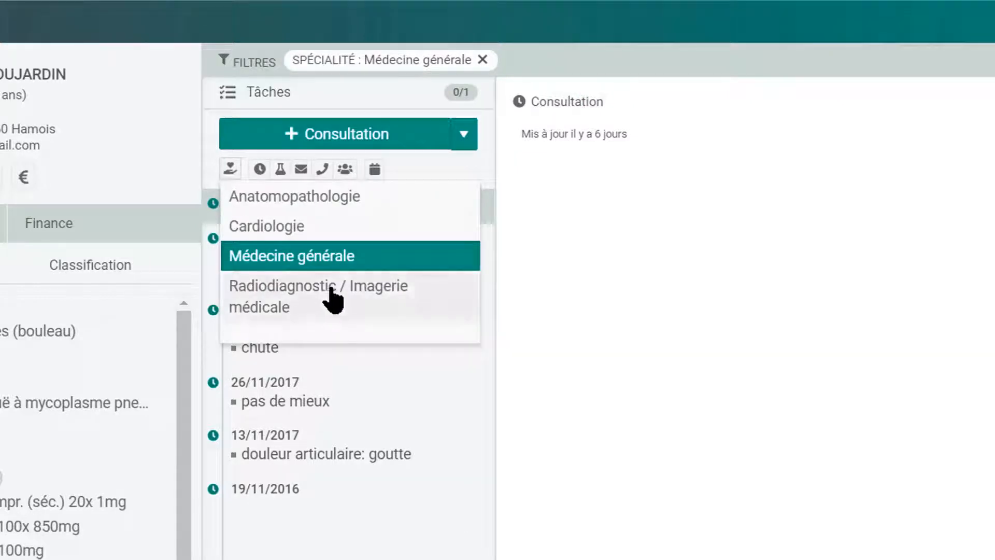
pyautogui.click(332, 298)
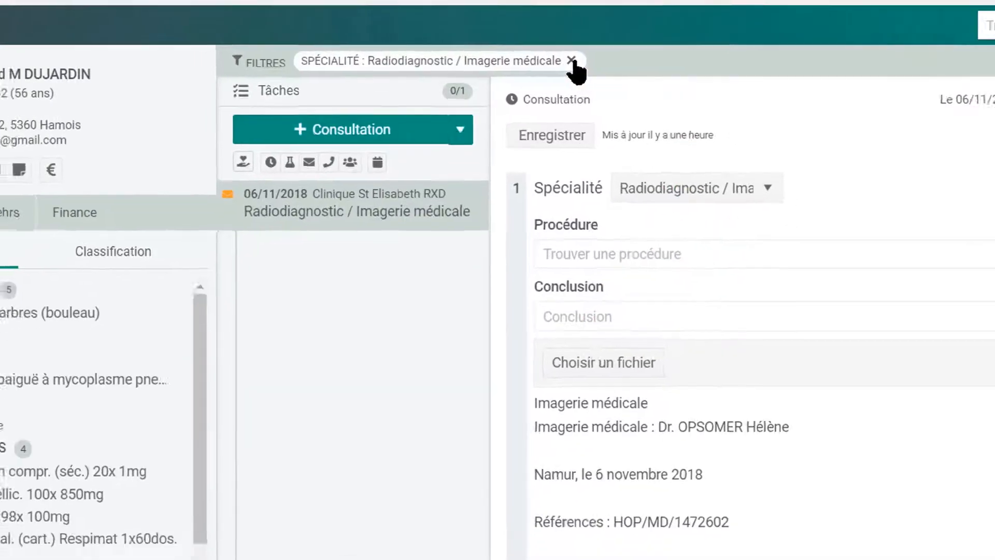
pyautogui.click(583, 59)
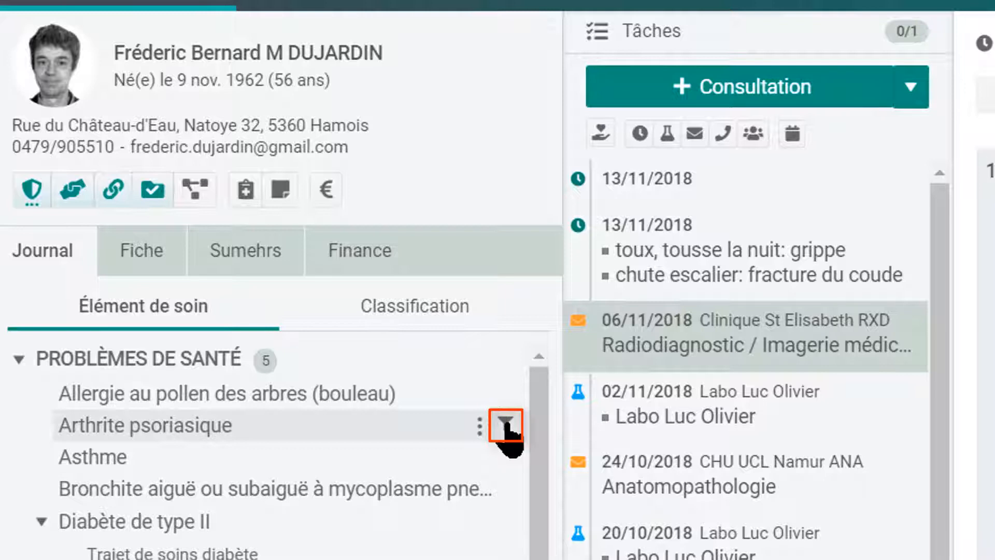
# Try journal filters on Arthrite psoriasique, Diabète de type II and Januvia, then filter by Fracture du coude.
pyautogui.click(506, 428)
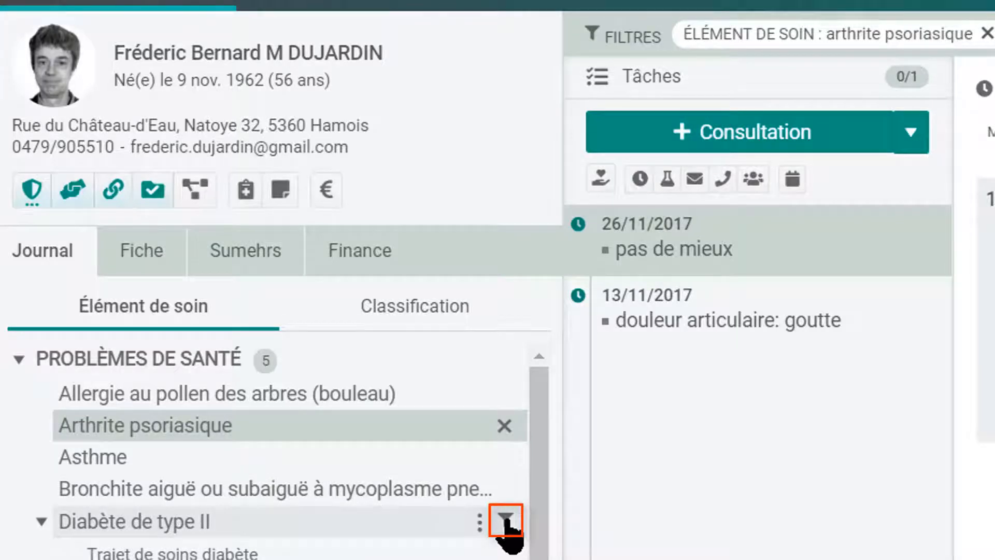
pyautogui.click(506, 520)
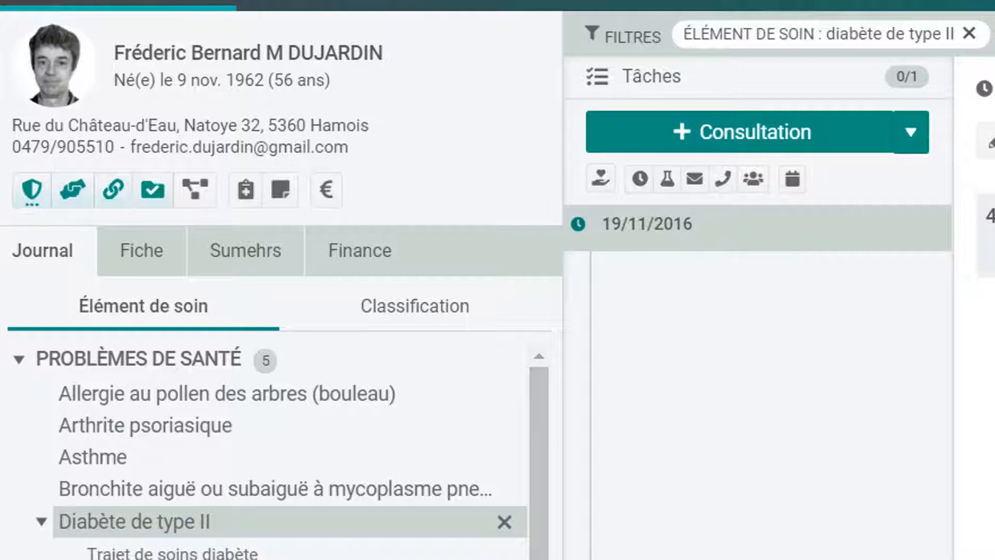
pyautogui.click(506, 520)
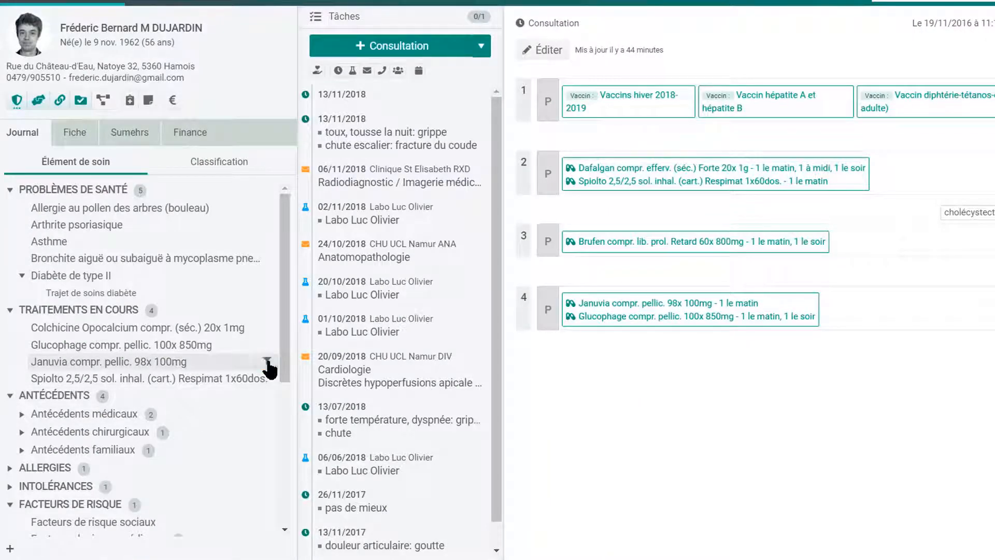
pyautogui.click(267, 363)
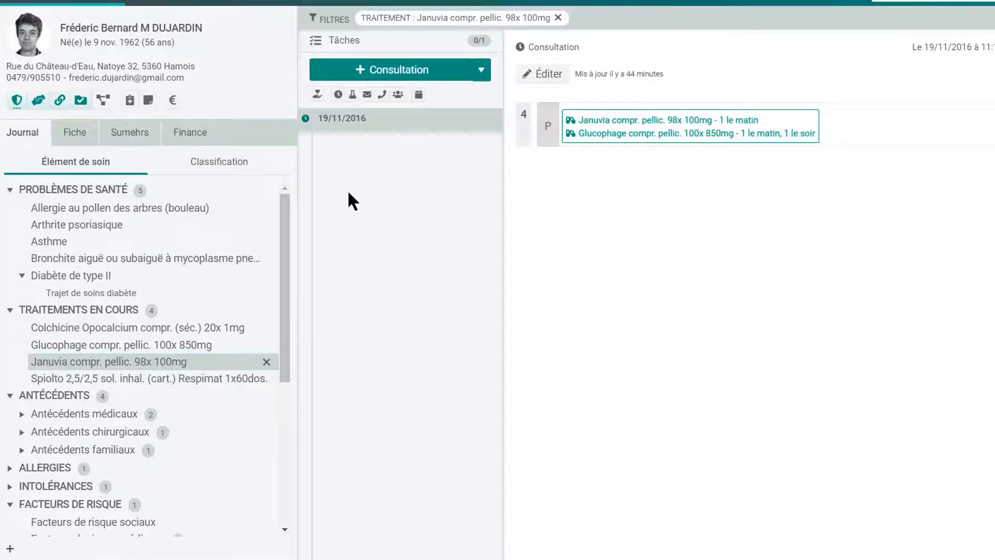
pyautogui.click(268, 363)
pyautogui.scroll(-4, 269, 378)
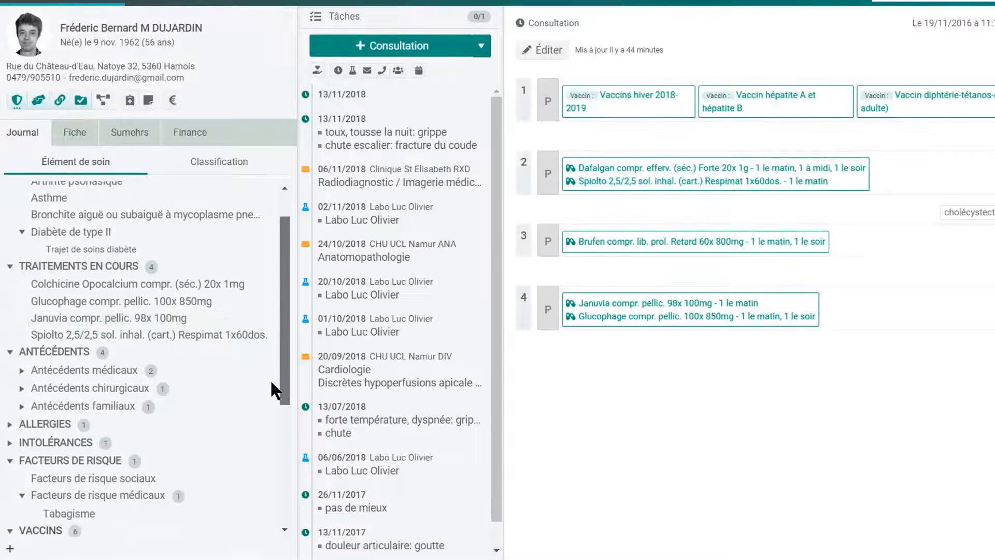
pyautogui.scroll(-3, 264, 456)
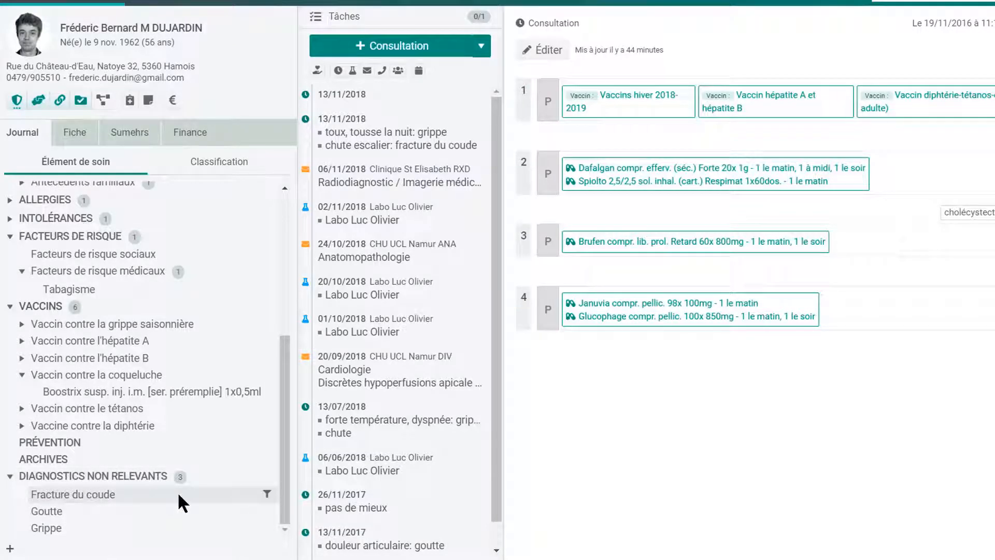
pyautogui.click(267, 494)
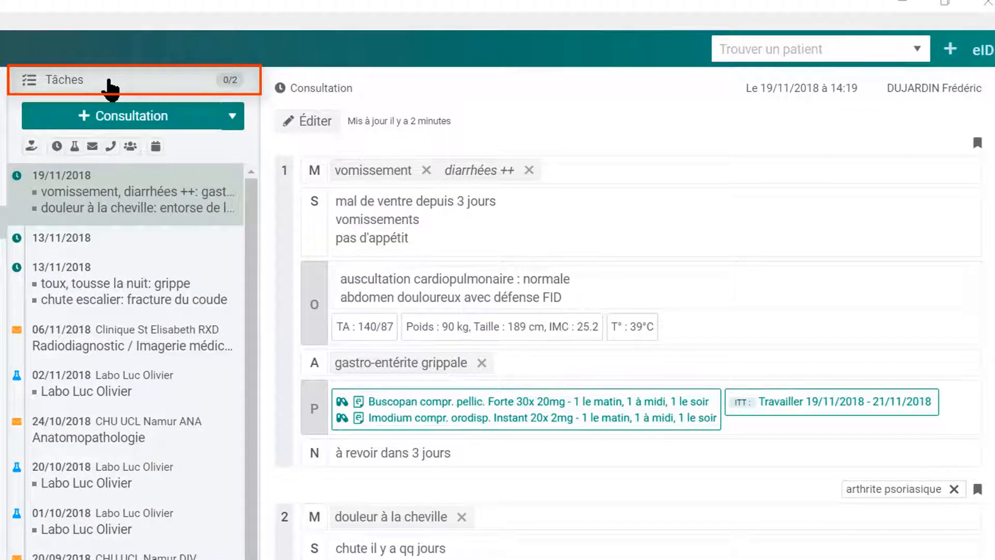
# Review the vaccine reminder task in Tâches without saving, then return to the consultation timeline.
pyautogui.click(109, 82)
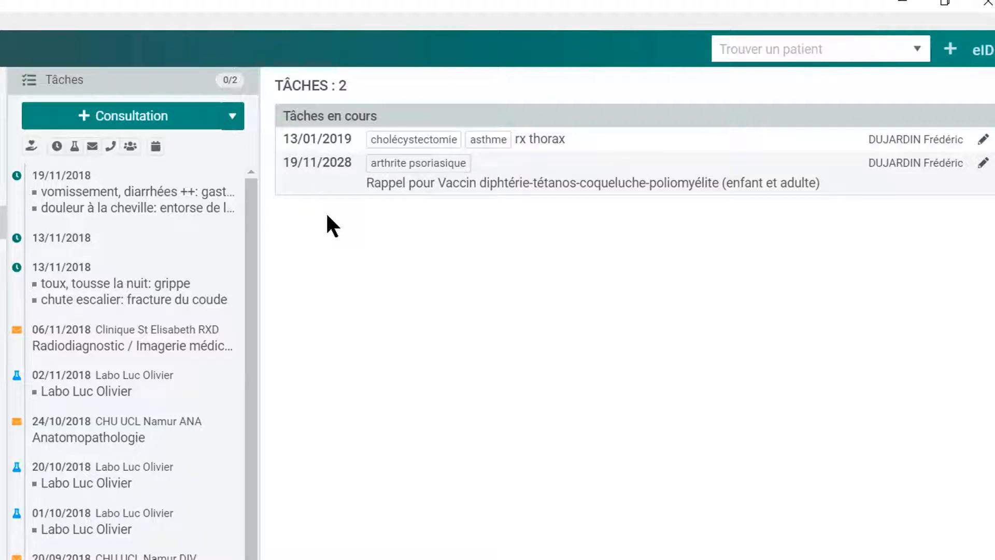
pyautogui.click(983, 164)
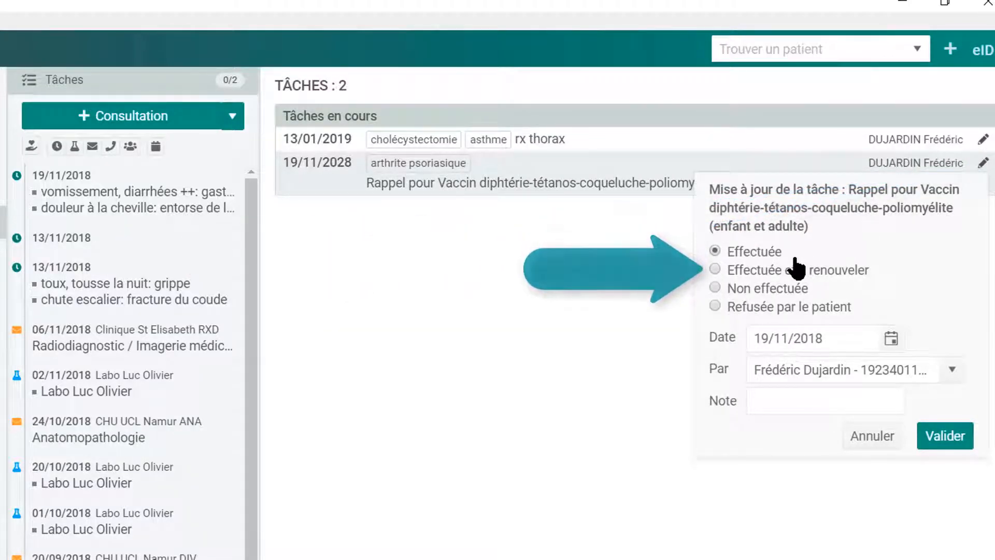
pyautogui.click(885, 441)
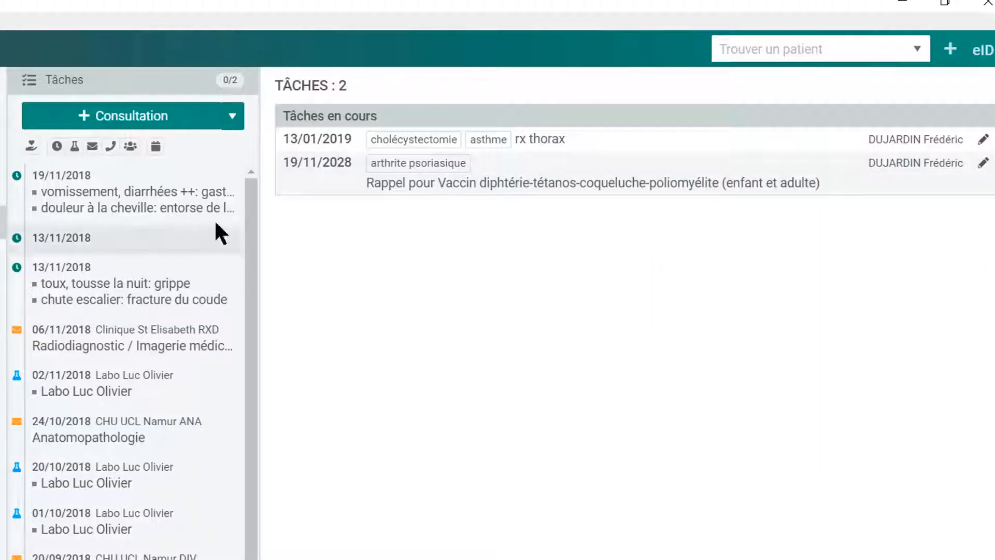
pyautogui.click(182, 210)
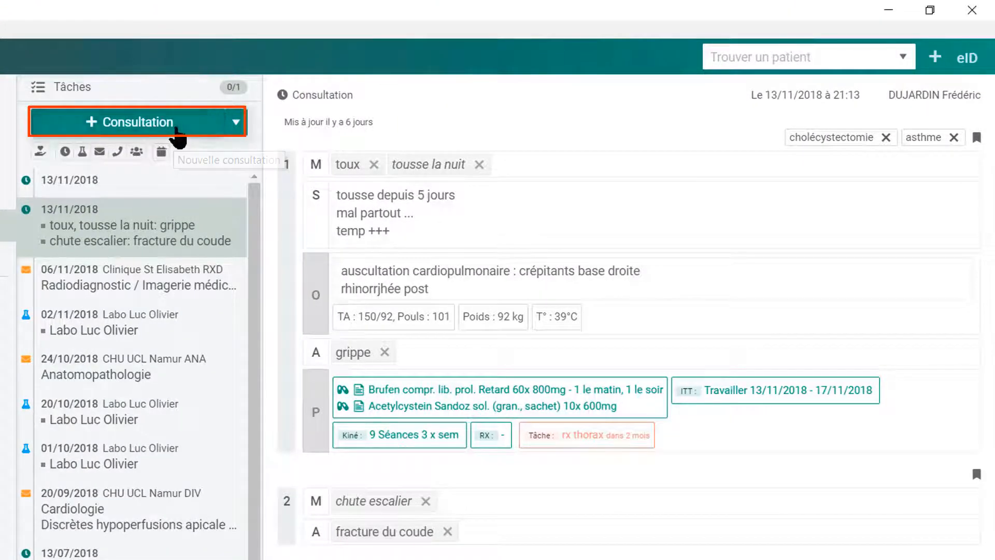
# Start today's consultation and enter vomissement and diarrhées ++ as reasons for contact.
pyautogui.click(173, 129)
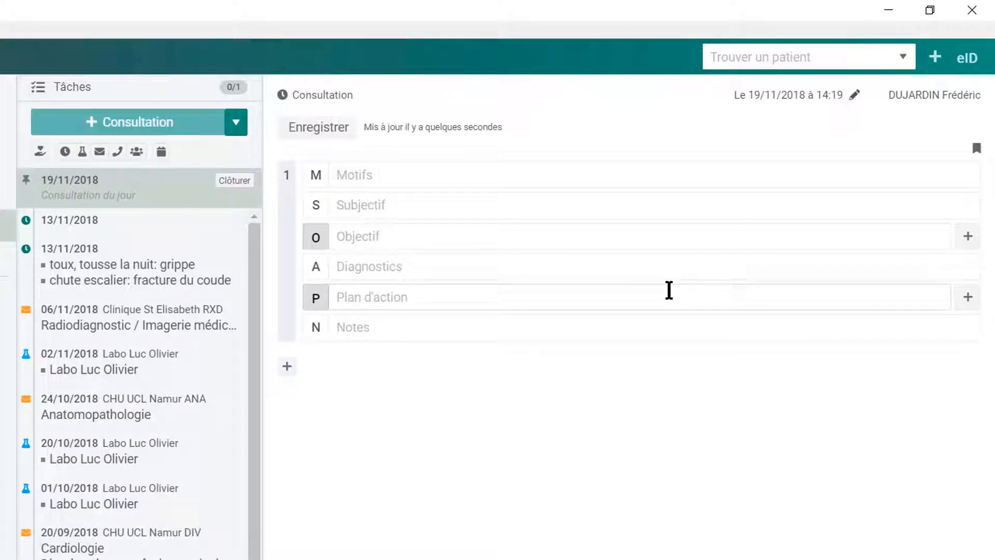
pyautogui.click(451, 176)
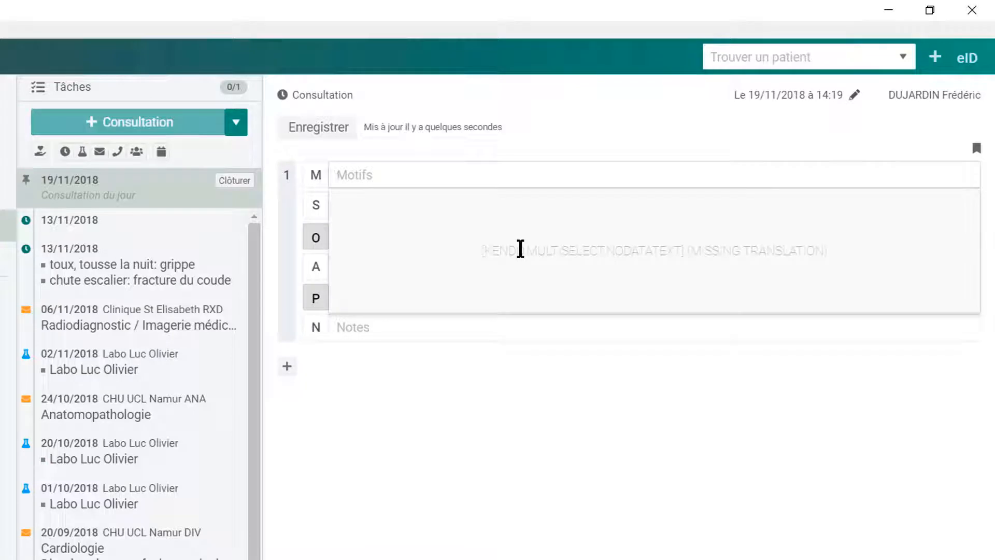
pyautogui.write('v')
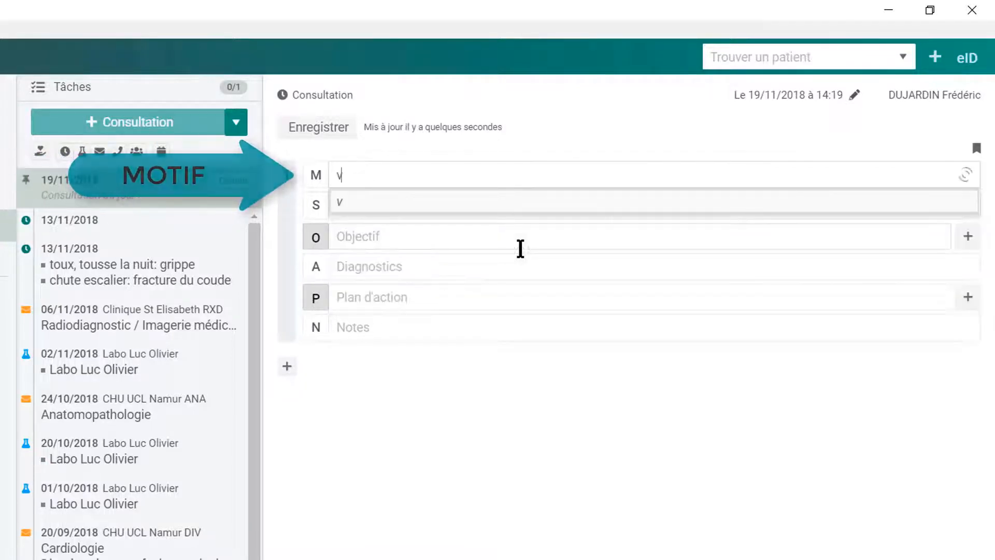
pyautogui.write('omissement')
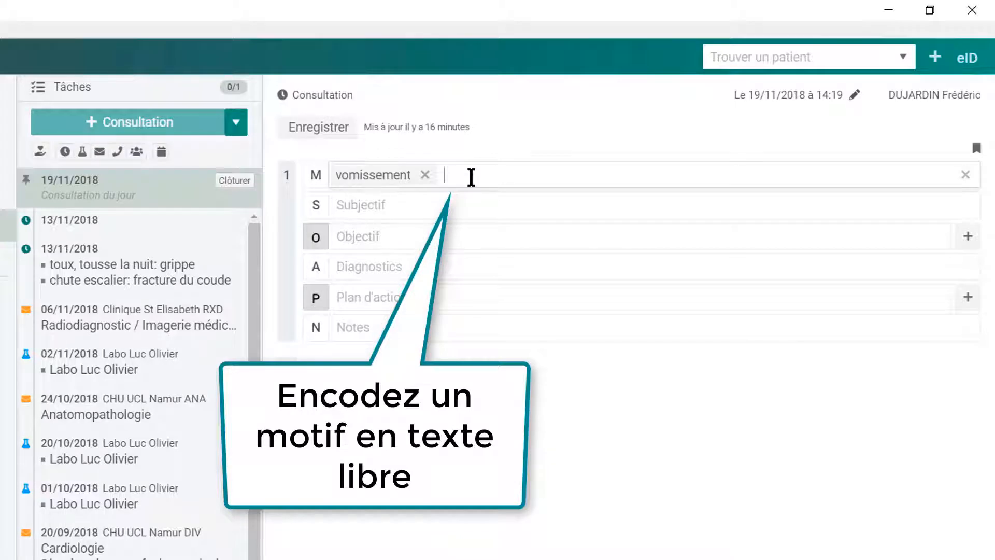
pyautogui.write('di')
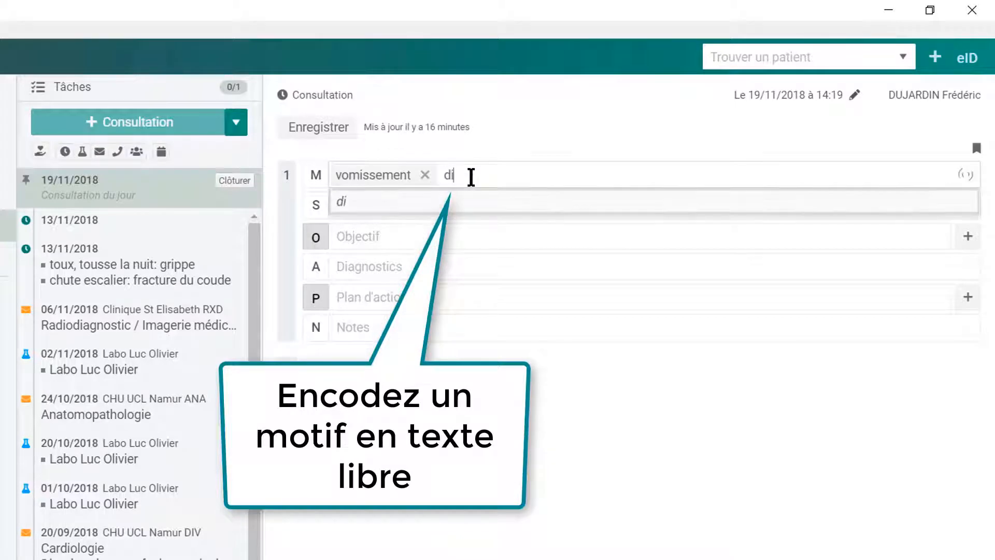
pyautogui.write('a')
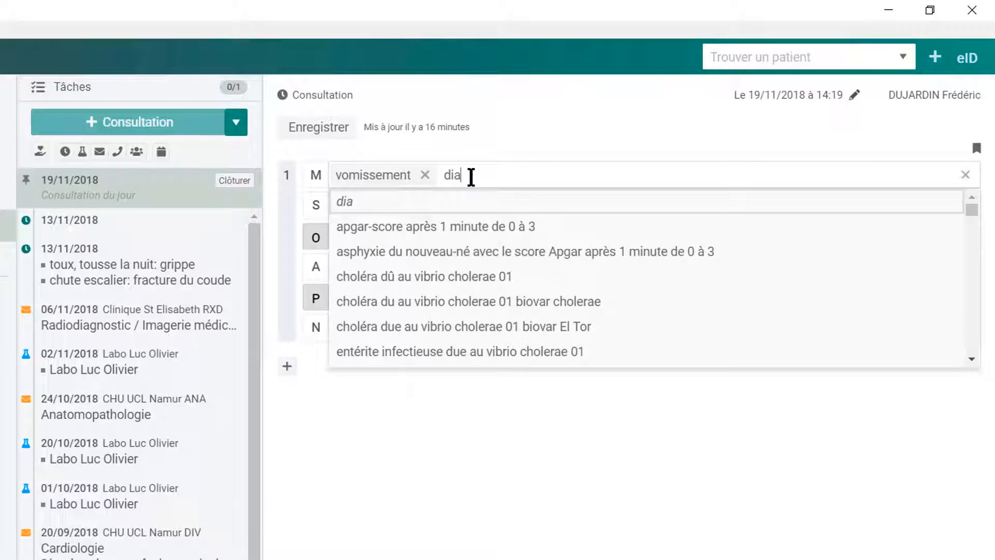
pyautogui.write('rrhées ++')
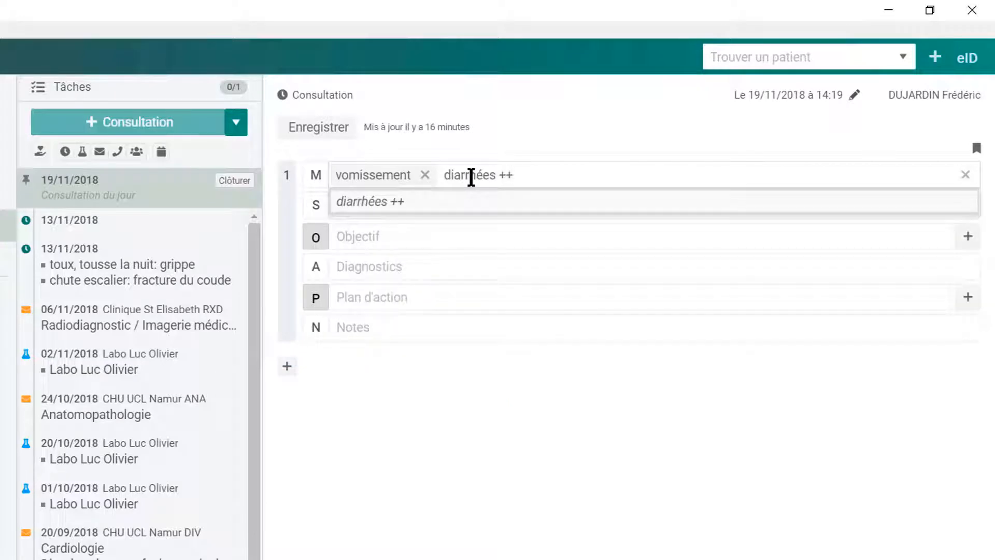
pyautogui.click(385, 202)
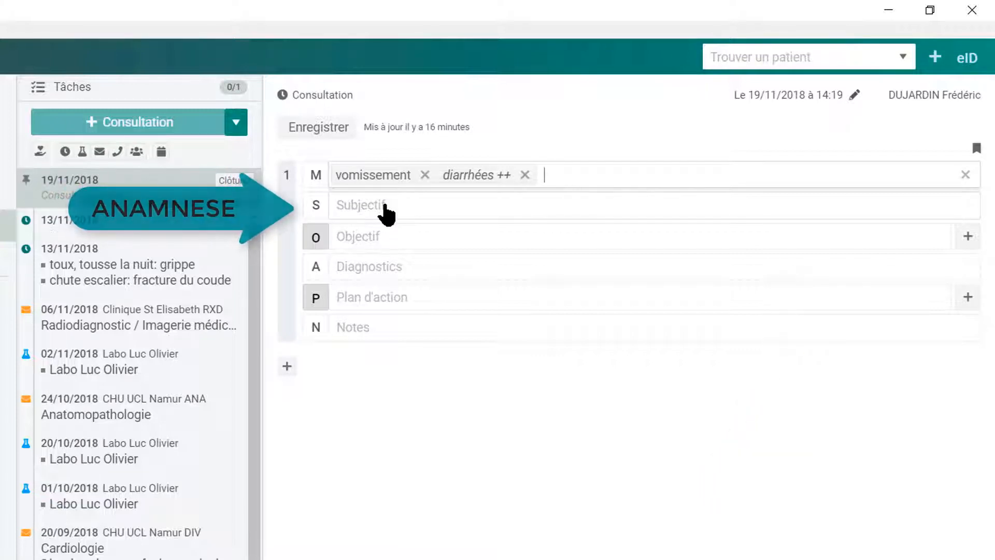
# Write the subjective complaints and record a normal cardiopulmonary auscultation.
pyautogui.click(351, 205)
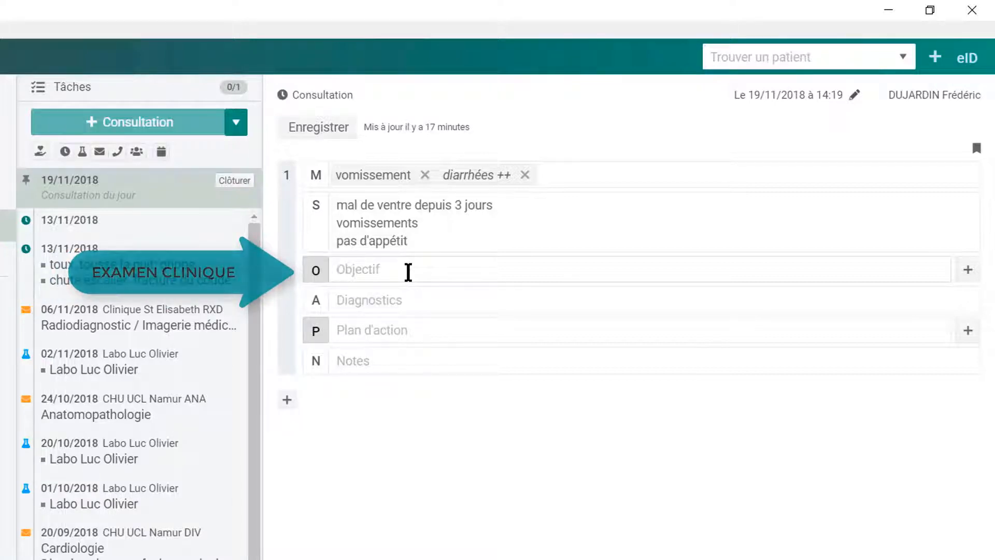
pyautogui.write('aus')
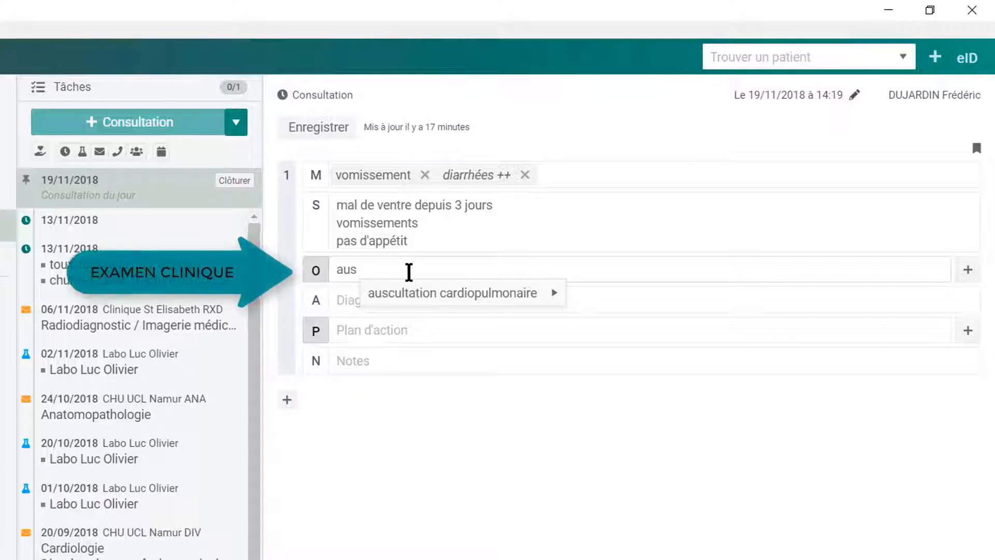
pyautogui.moveTo(456, 299)
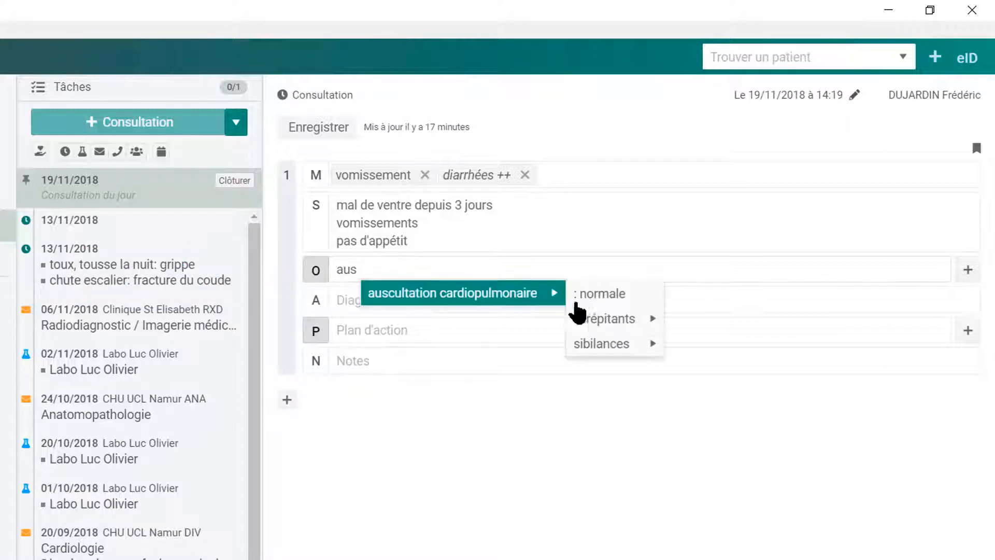
pyautogui.click(617, 293)
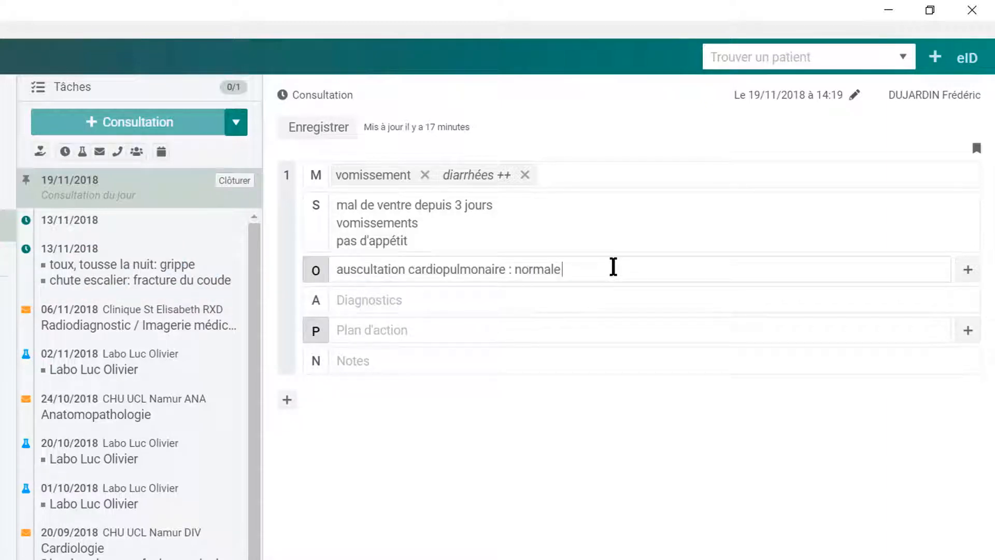
# Add abdomen douloureux avec défense FID to the objective findings.
pyautogui.press('Return')
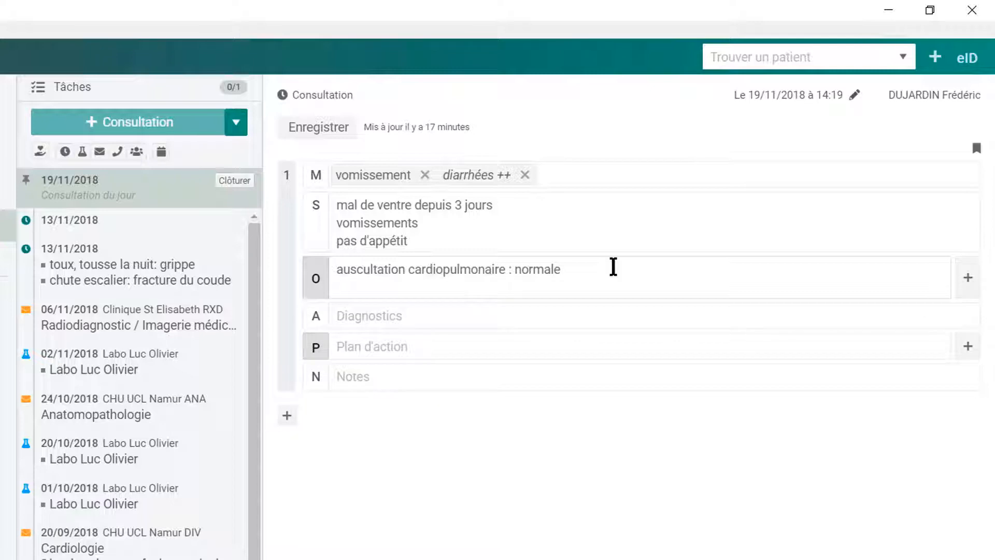
pyautogui.write('abd')
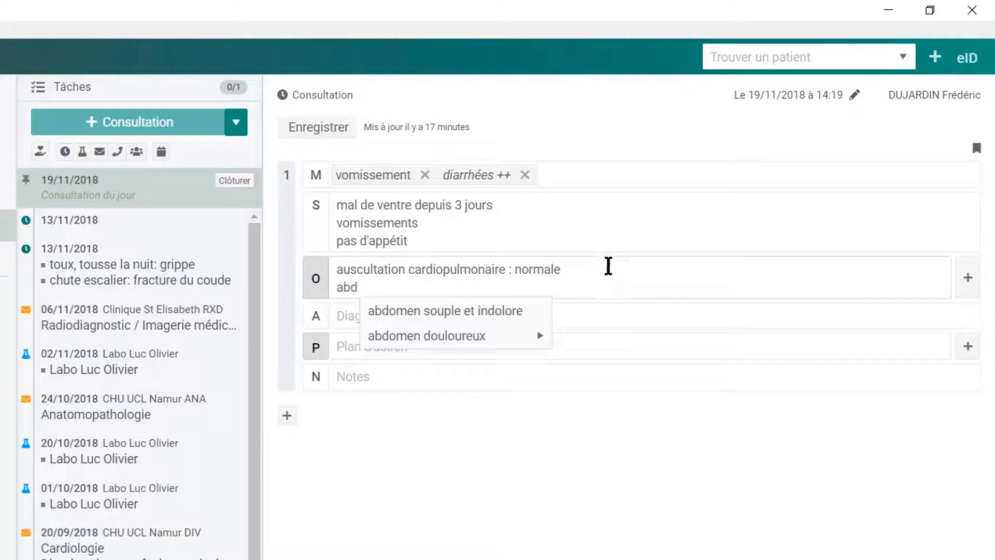
pyautogui.moveTo(526, 347)
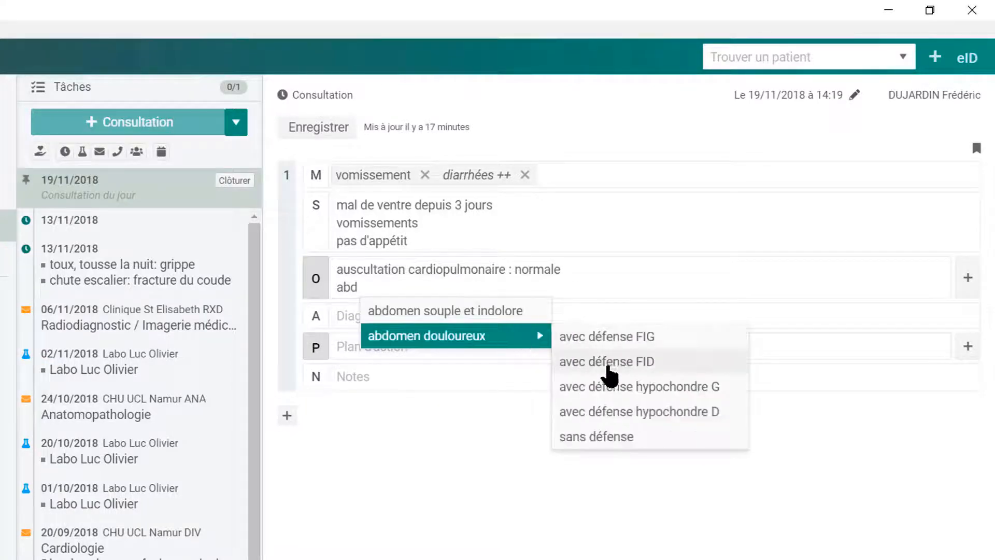
pyautogui.click(630, 369)
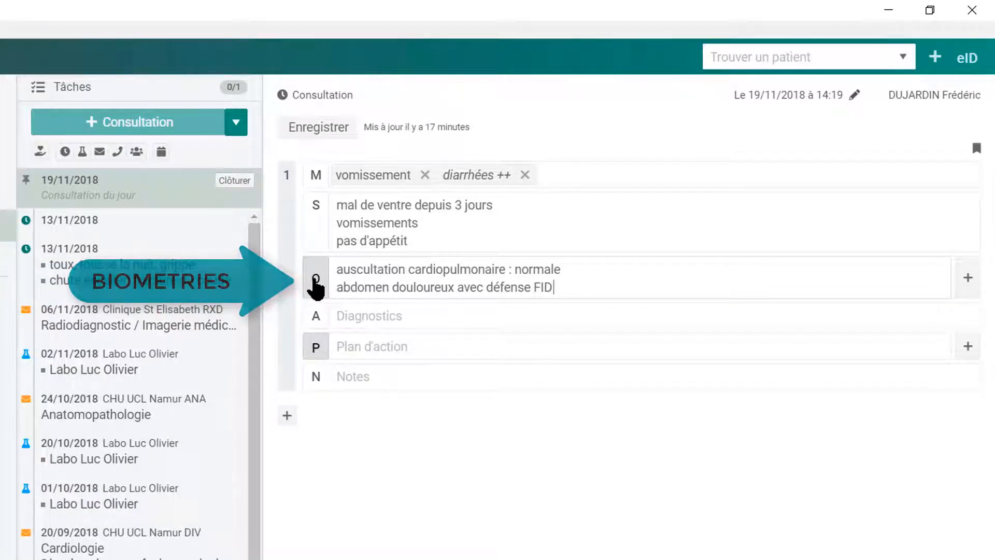
# Record blood pressure 140/87, weight 90 kg and height 189 cm in Biométrie.
pyautogui.click(316, 284)
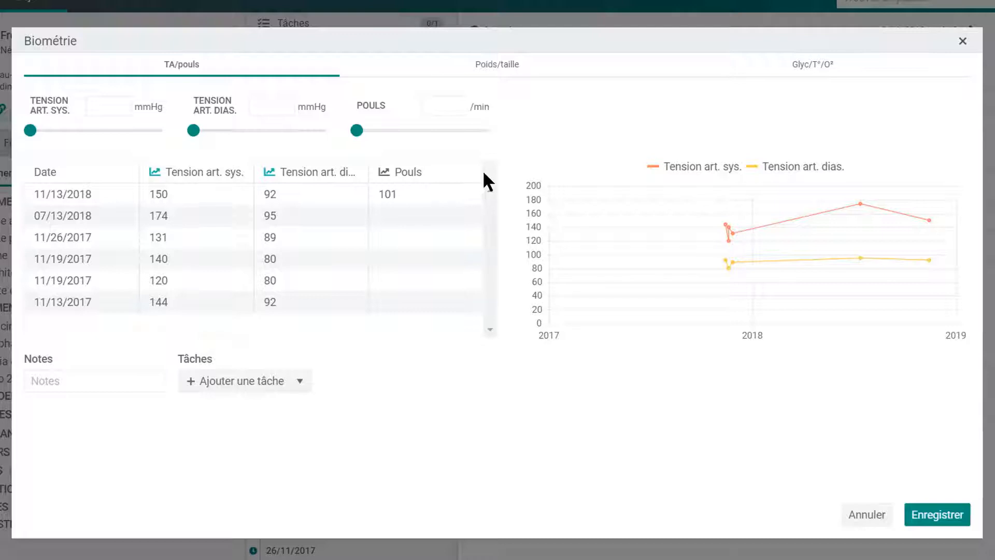
pyautogui.click(115, 107)
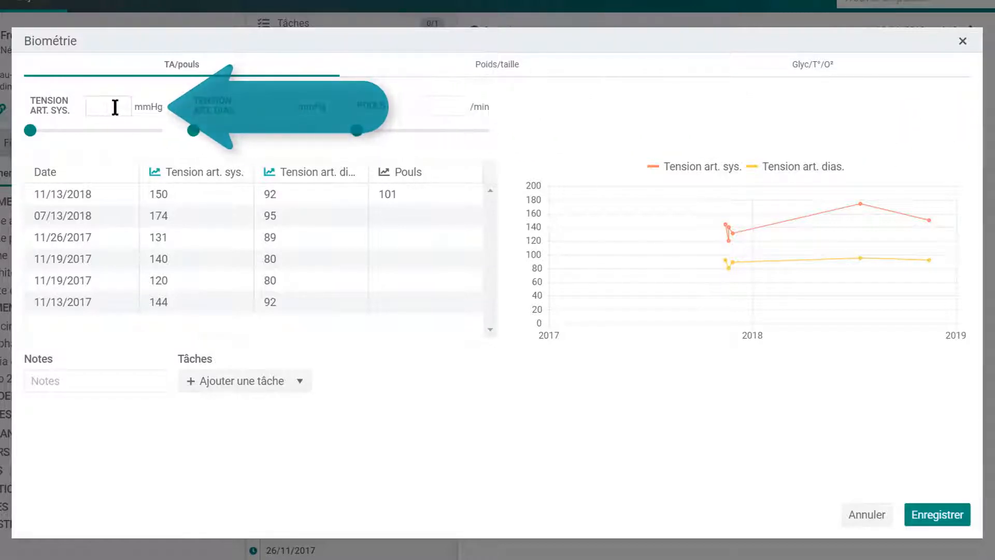
pyautogui.write('140')
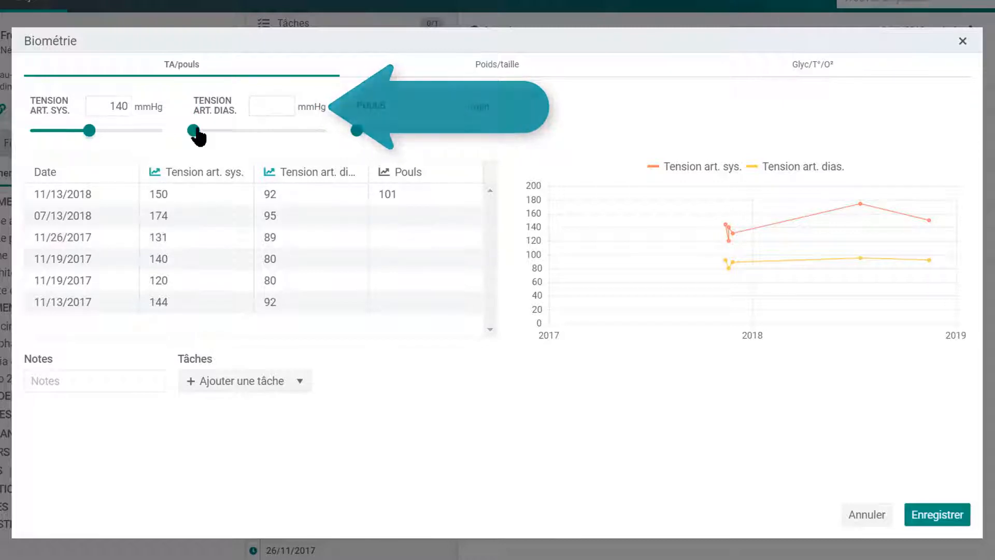
pyautogui.click(264, 133)
pyautogui.moveTo(266, 134); pyautogui.dragTo(269, 134)
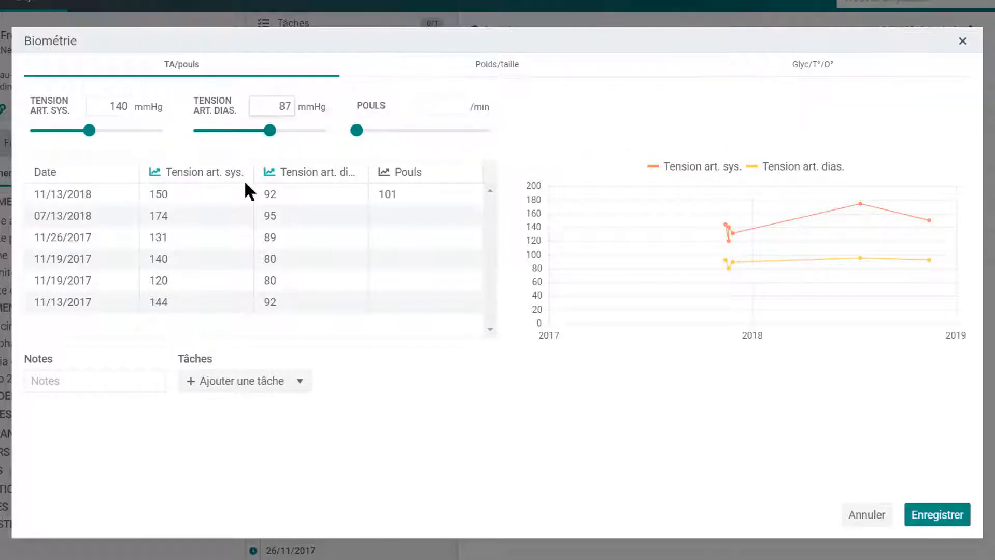
pyautogui.click(497, 64)
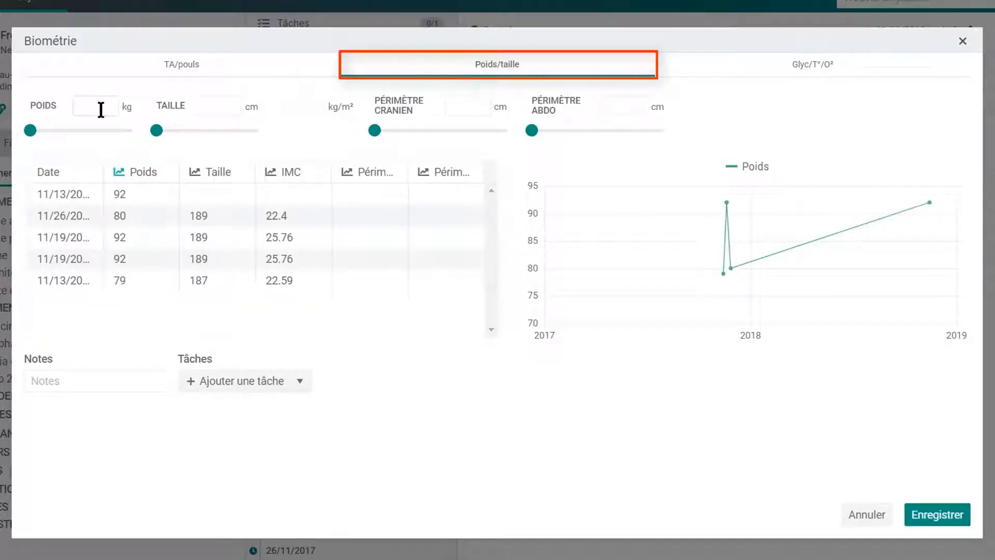
pyautogui.click(84, 109)
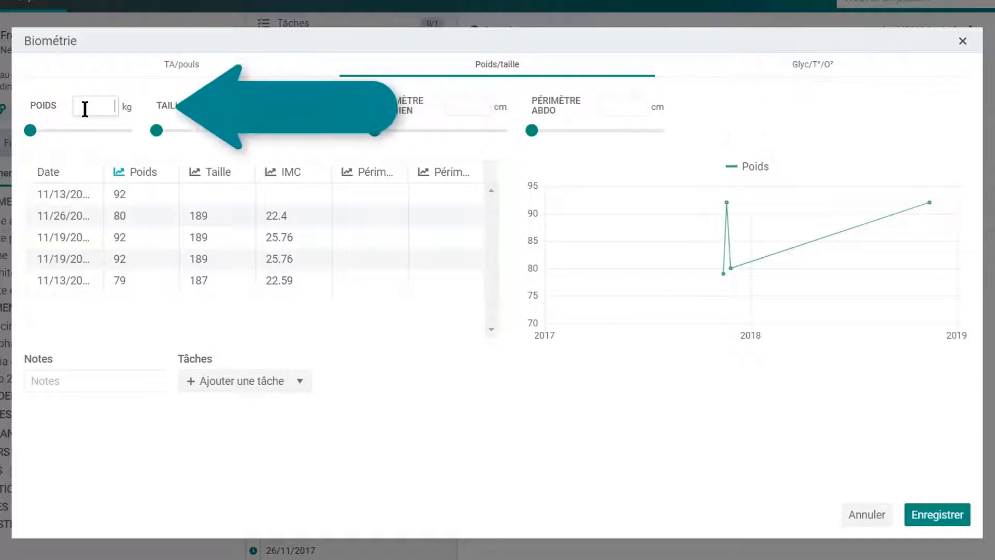
pyautogui.write('90')
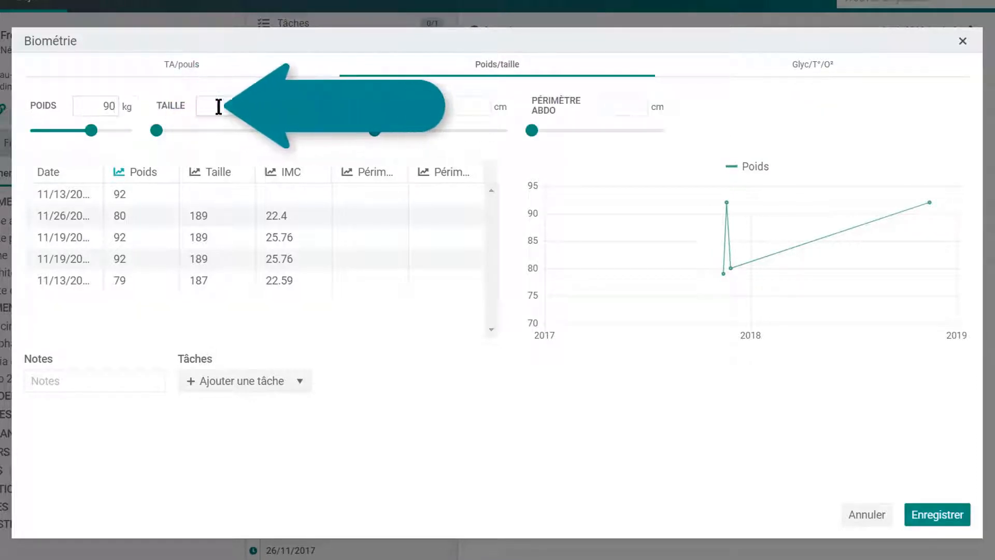
pyautogui.click(218, 107)
pyautogui.write('189')
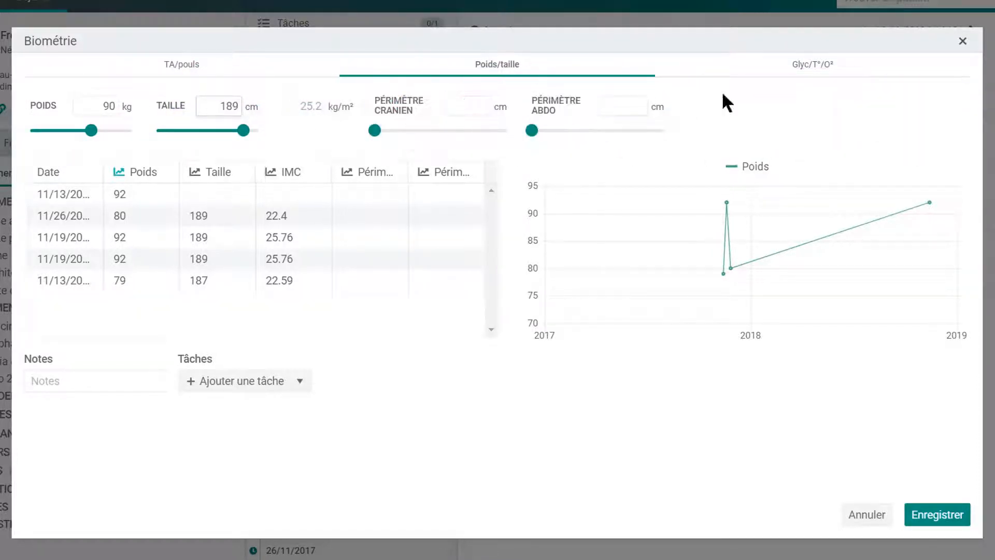
# Add temperature 39°C and save the vital signs into the consultation.
pyautogui.click(818, 71)
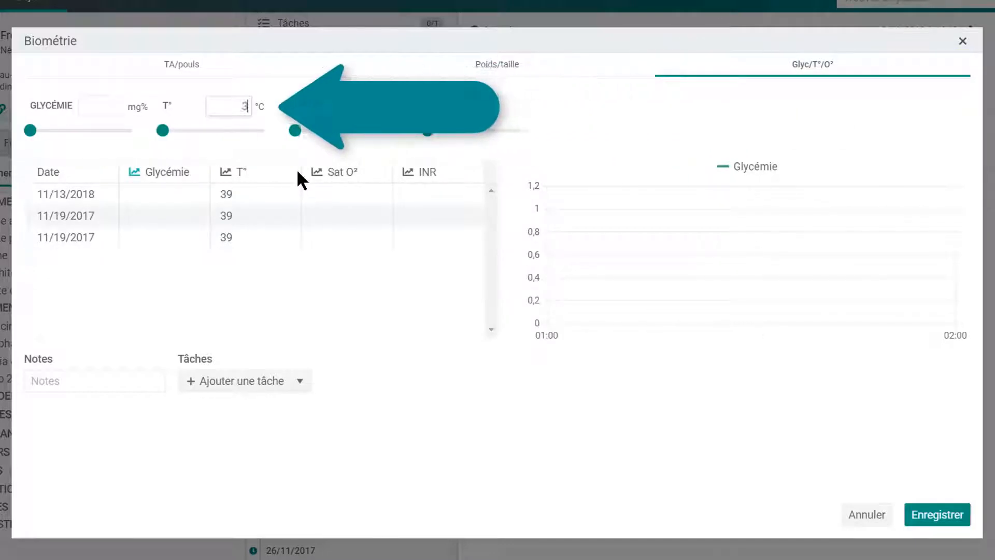
pyautogui.write('39')
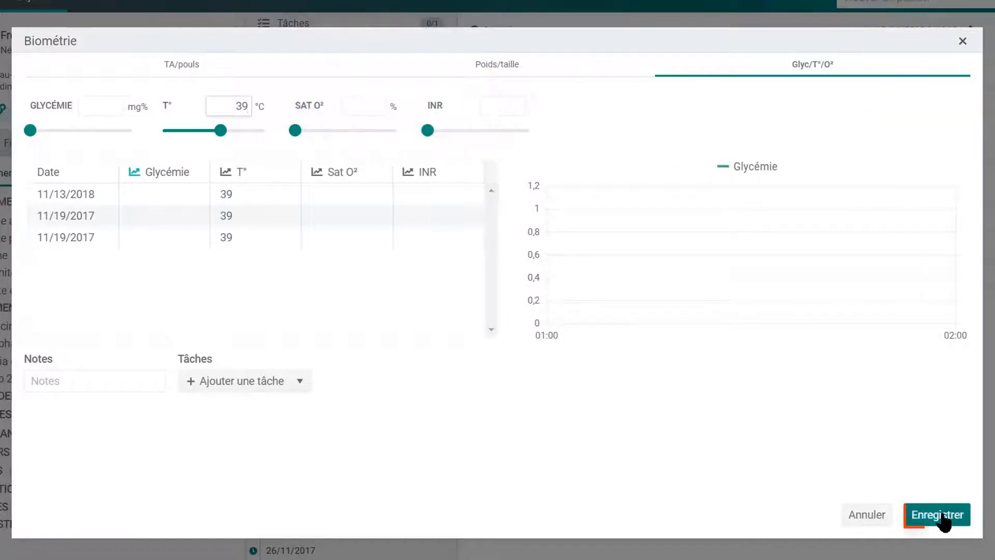
pyautogui.click(938, 516)
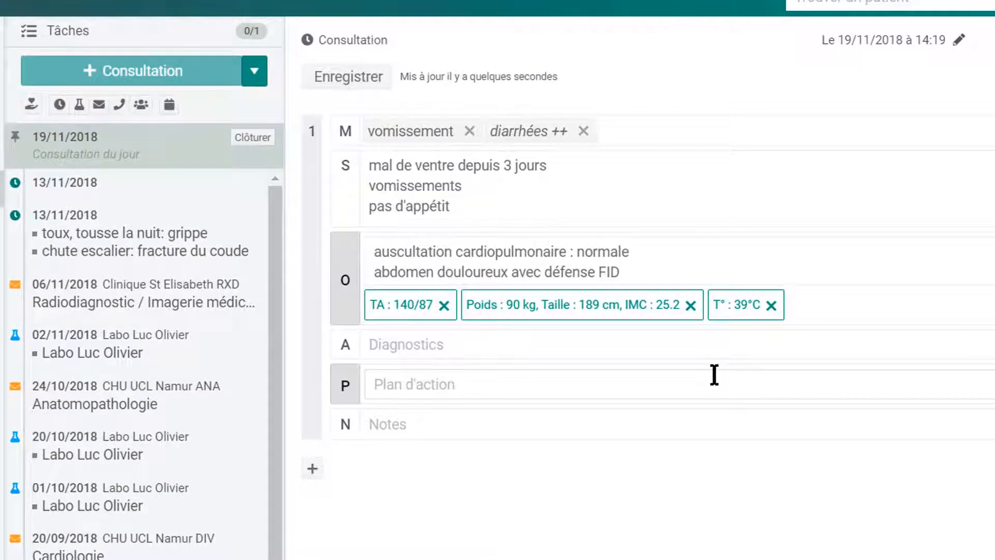
pyautogui.click(632, 311)
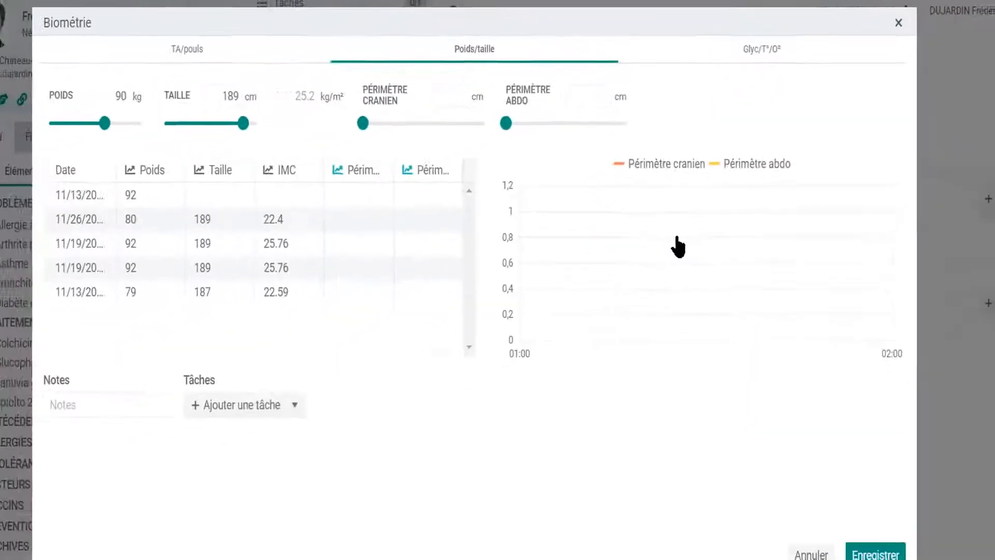
pyautogui.click(808, 539)
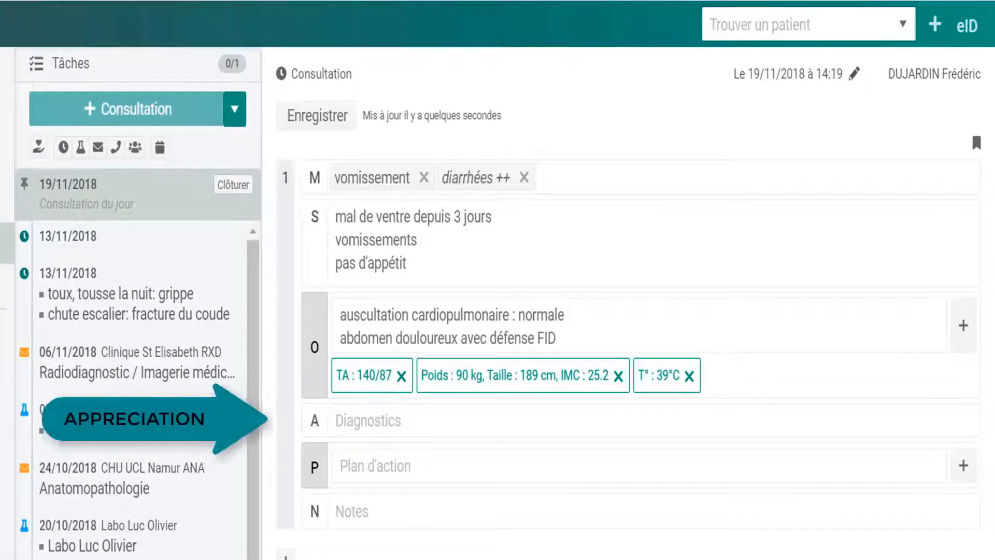
# Enter gastro-entérite grippale as the diagnosis using the 'gastroen' search.
pyautogui.click(378, 421)
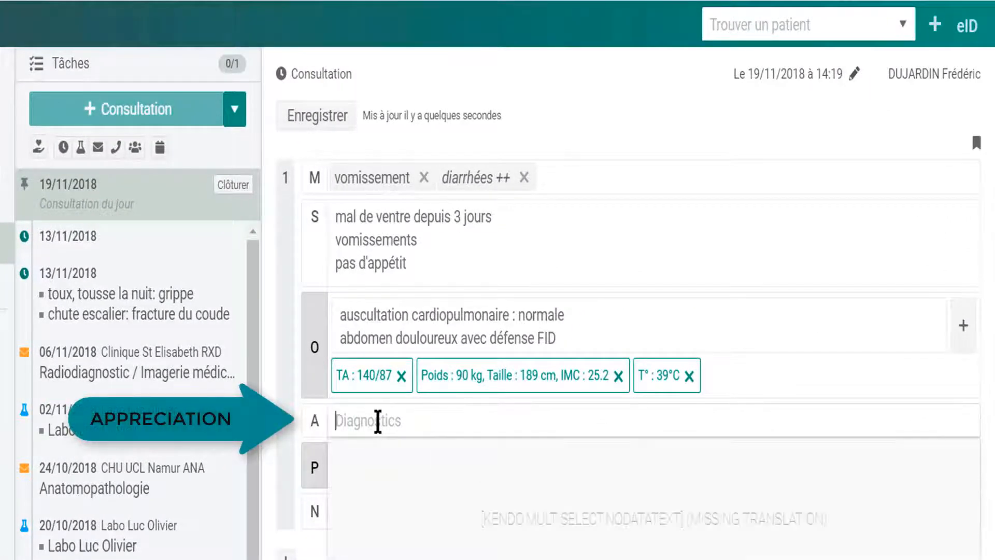
pyautogui.write('gastr')
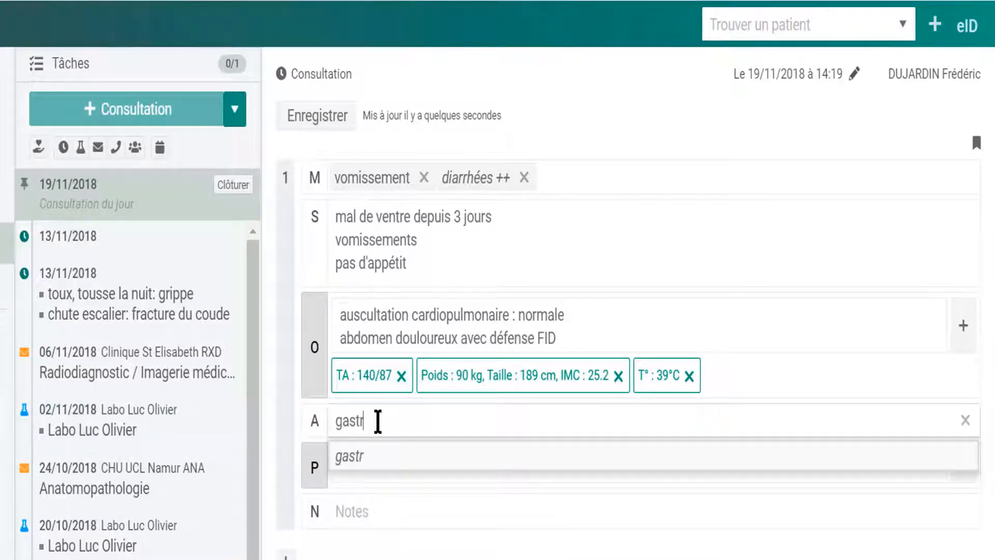
pyautogui.write('oen')
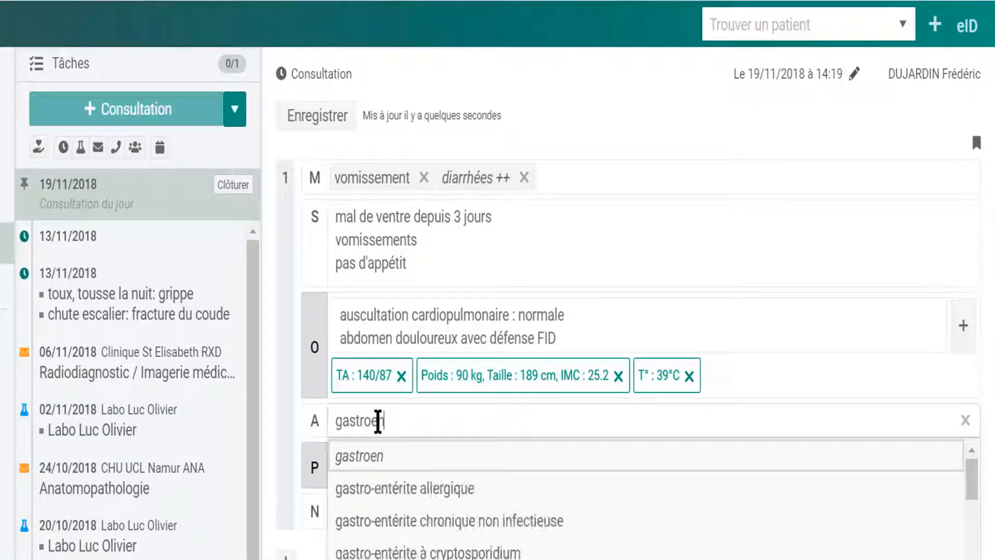
pyautogui.press('Return')
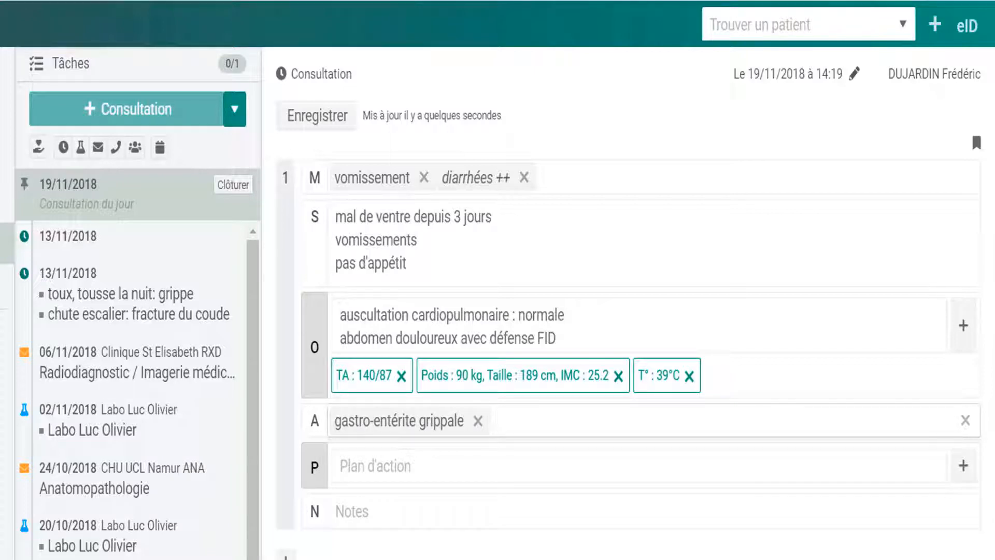
pyautogui.click(318, 473)
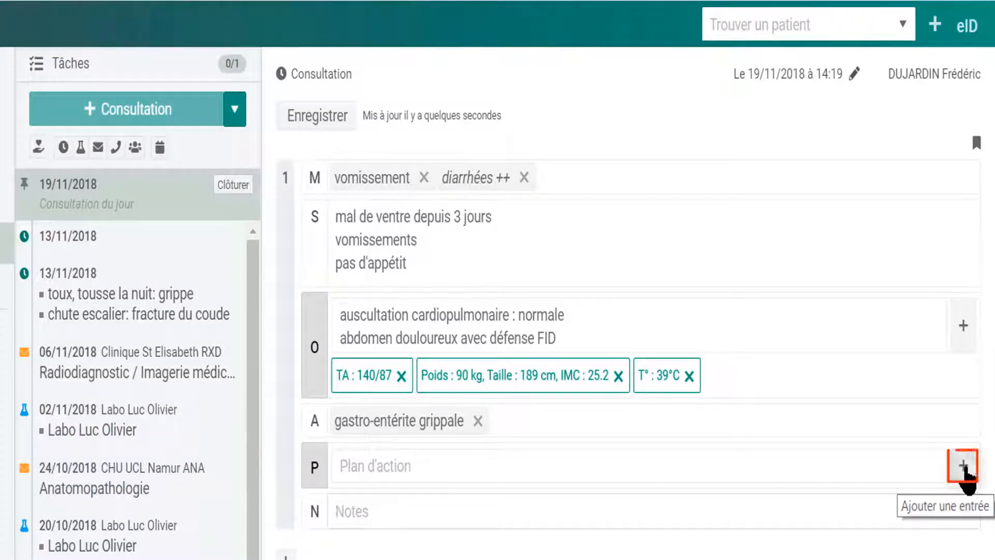
# Start a new plan prescription, check Spiolto's Chapitre IV conditions, and return to Médication.
pyautogui.click(963, 466)
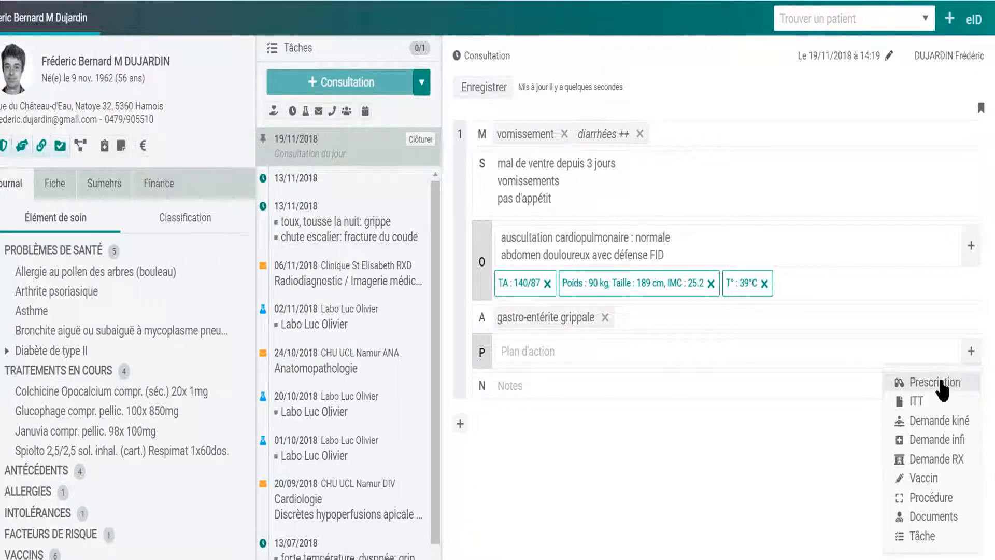
pyautogui.click(942, 387)
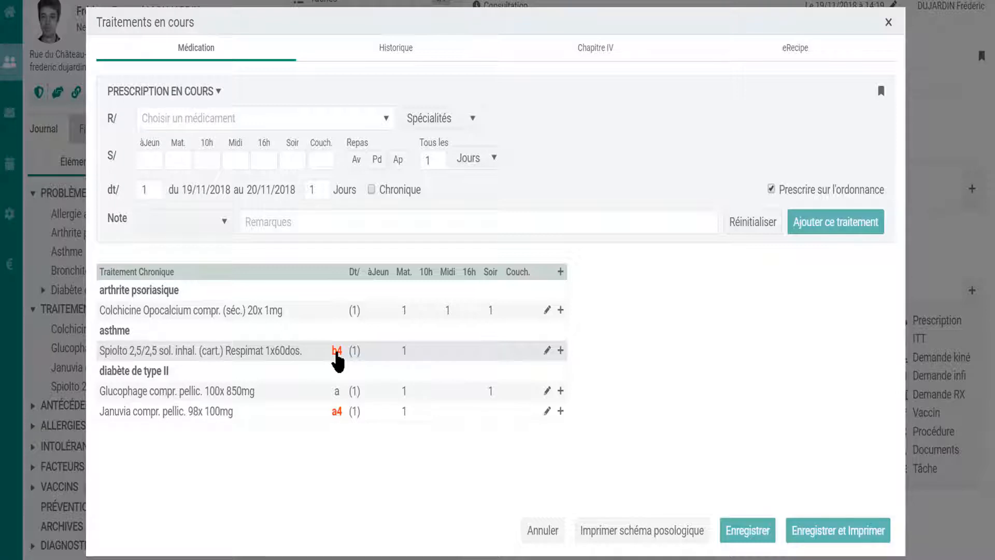
pyautogui.click(336, 351)
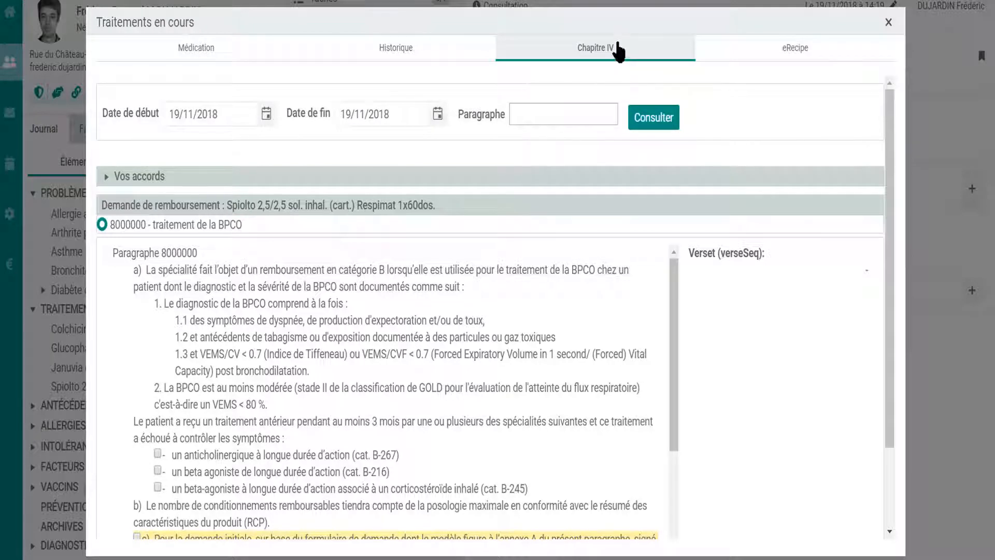
pyautogui.click(202, 49)
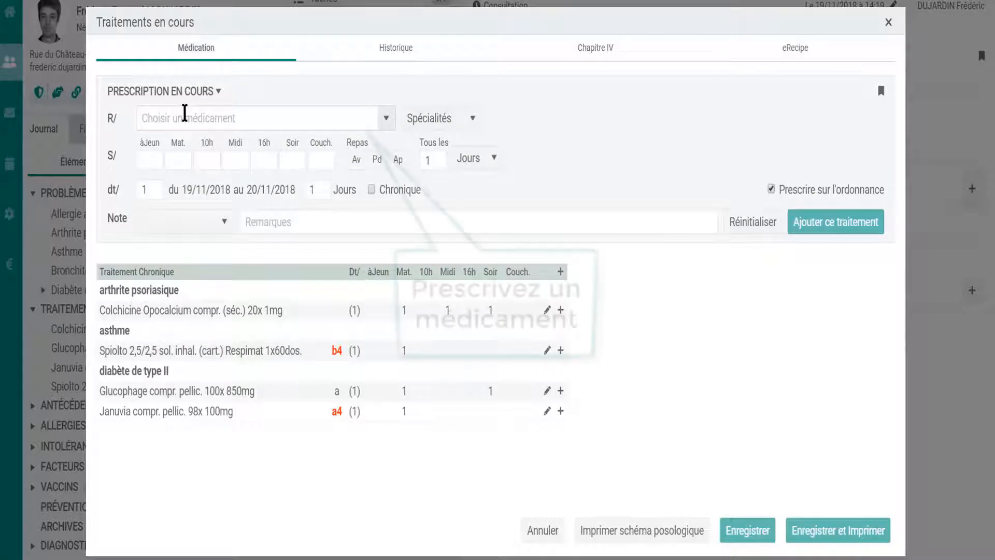
# Prescribe Buscopan Forte 30x 20mg at 1 dose morning, midday and evening.
pyautogui.click(184, 113)
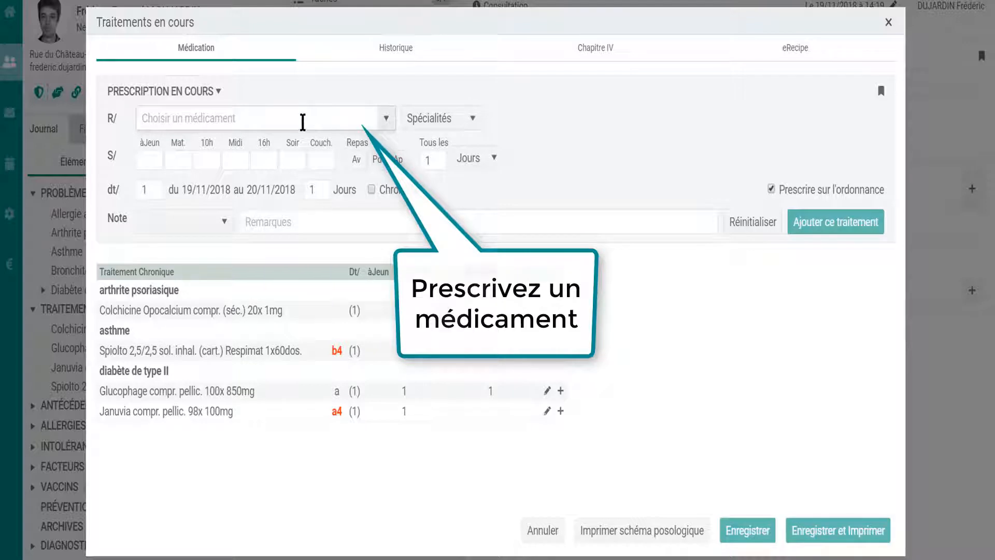
pyautogui.write('buscop')
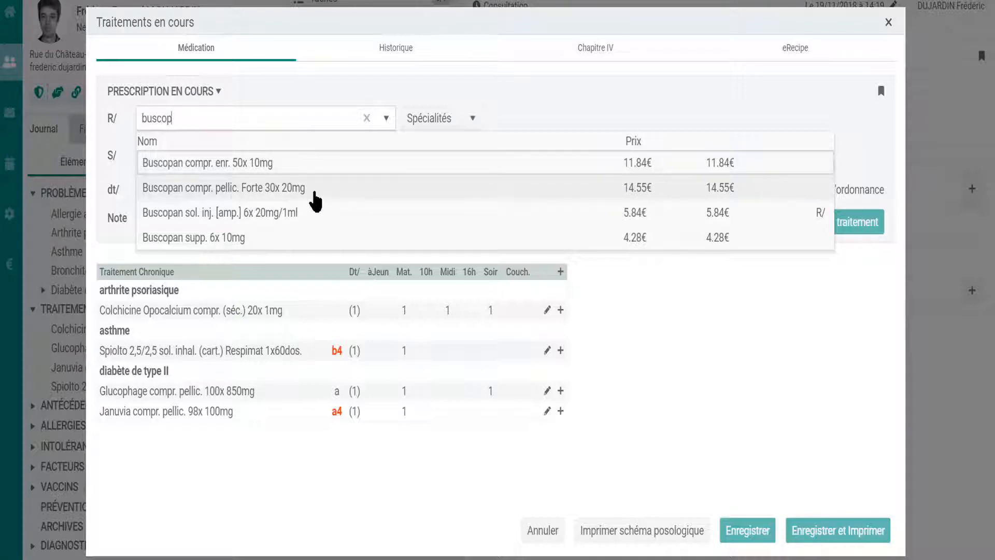
pyautogui.click(635, 188)
pyautogui.click(721, 189)
pyautogui.click(582, 190)
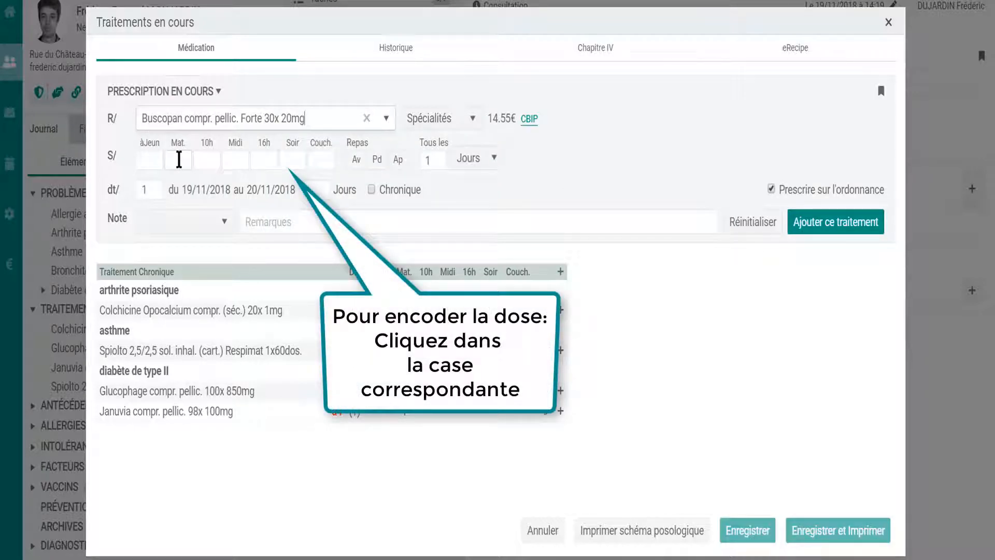
pyautogui.click(178, 159)
pyautogui.write('1')
pyautogui.click(239, 161)
pyautogui.write('1')
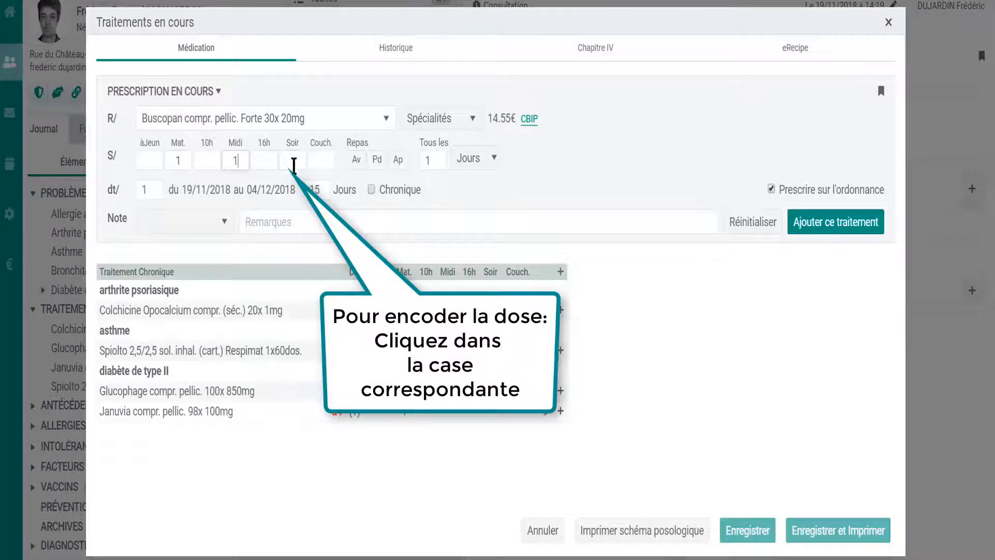
pyautogui.click(293, 161)
pyautogui.write('1')
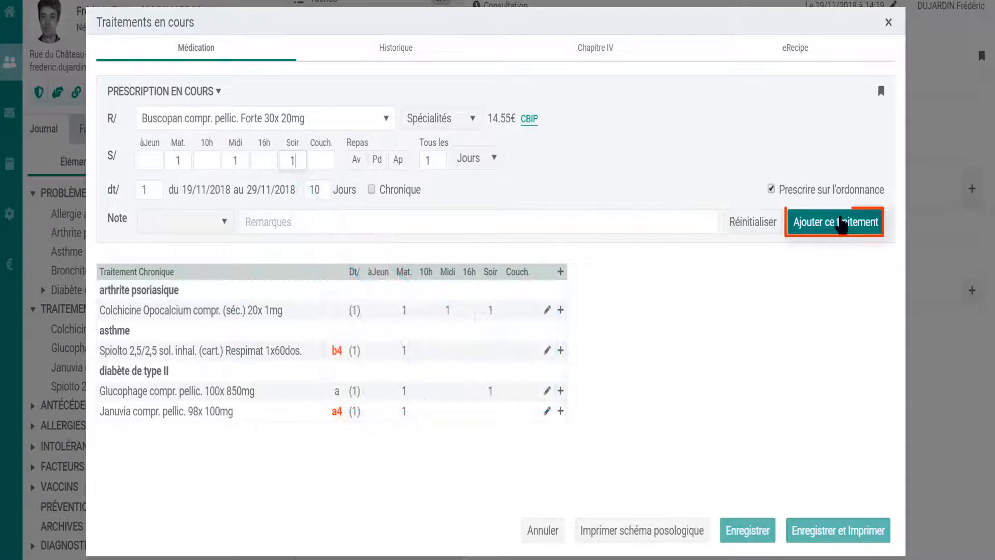
# Add Imodium Instant 20x 2mg at 1 dose per intake with the 'Si pas d'amélioration' note.
pyautogui.click(241, 115)
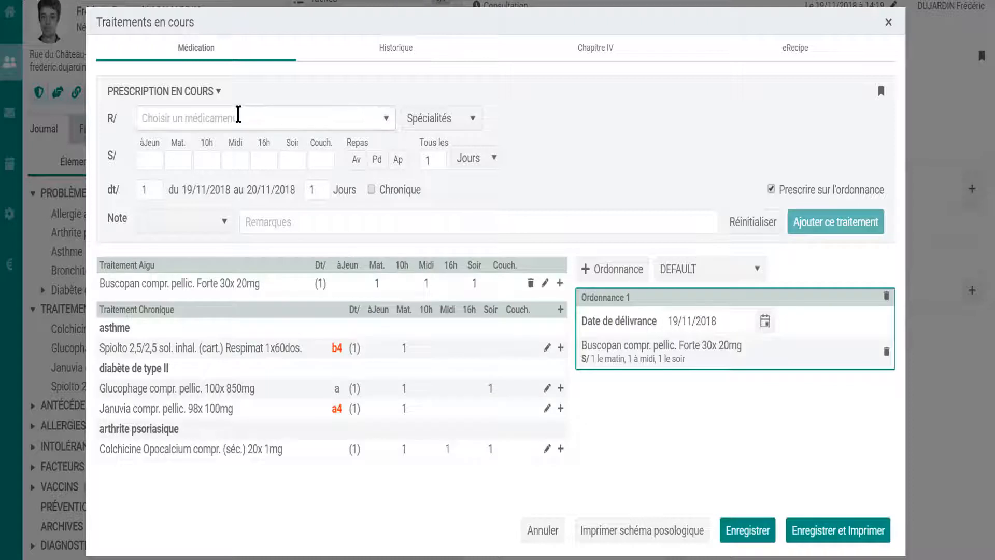
pyautogui.write('imod')
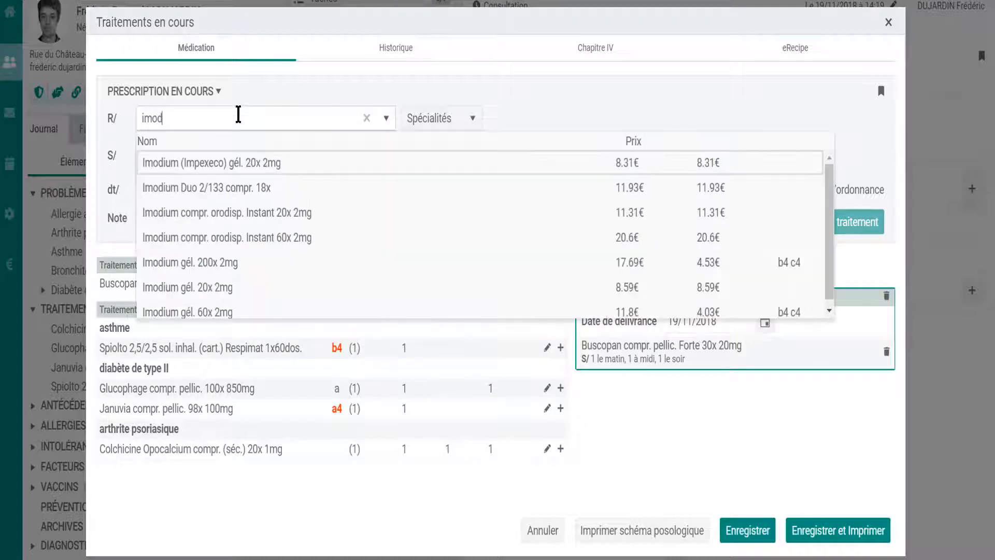
pyautogui.click(294, 214)
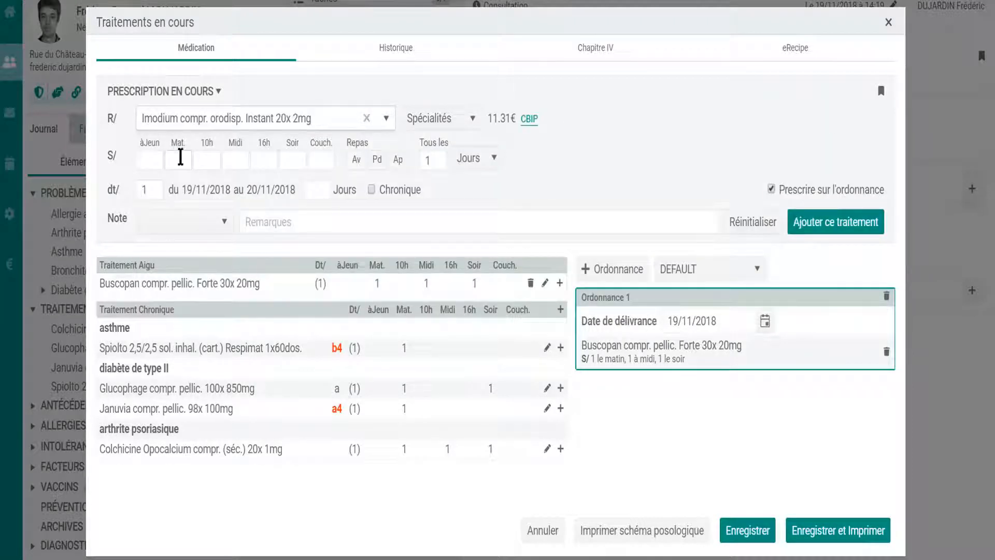
pyautogui.write('1')
pyautogui.click(240, 161)
pyautogui.write('1')
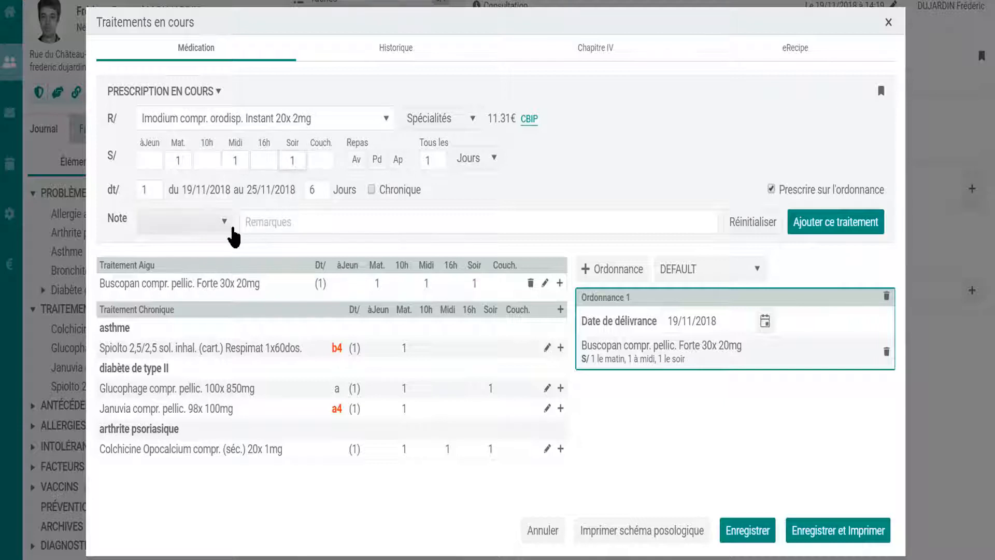
pyautogui.click(226, 225)
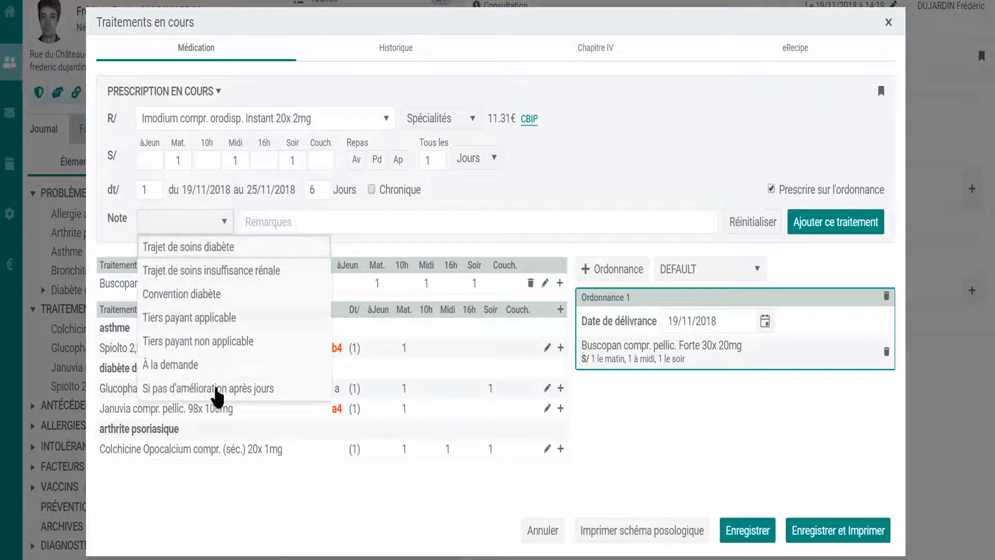
pyautogui.click(229, 390)
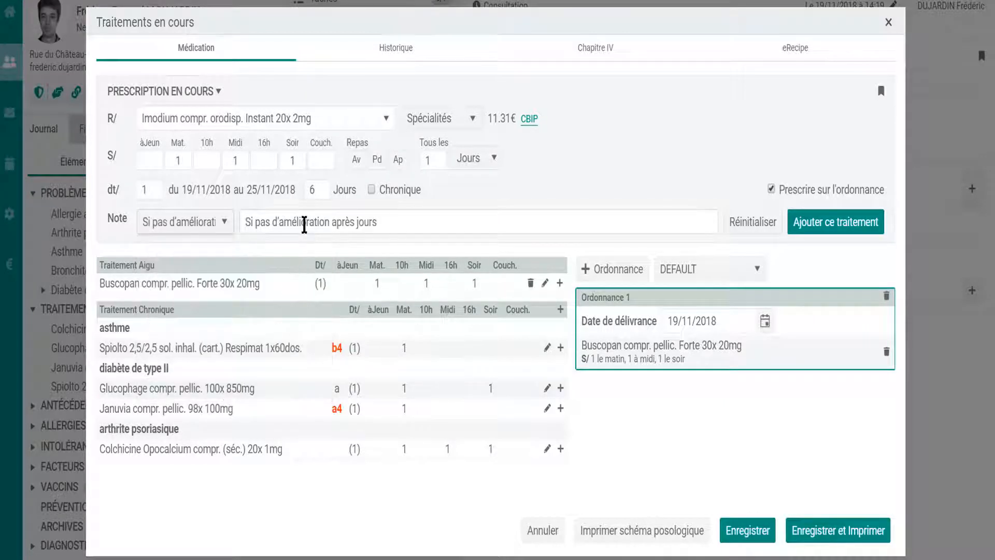
pyautogui.click(357, 223)
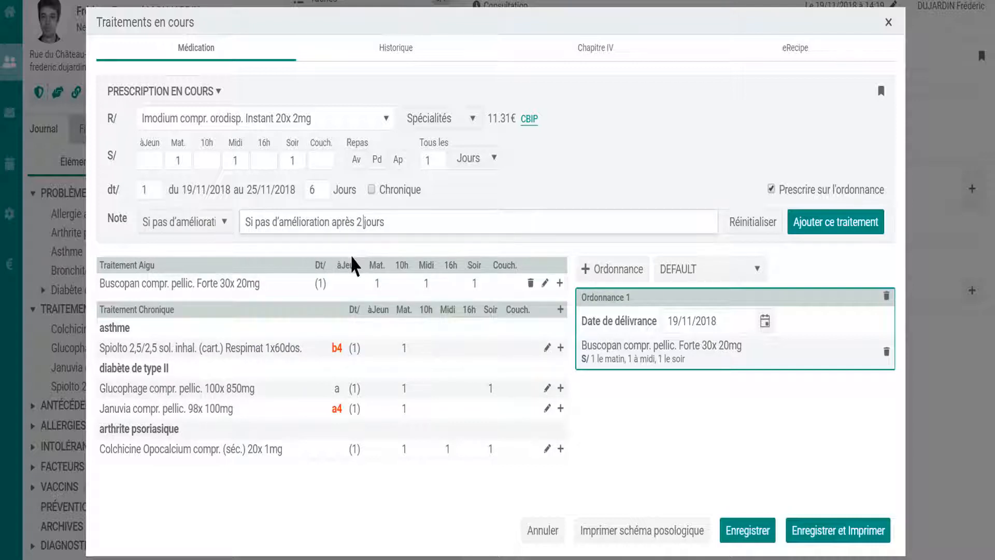
pyautogui.click(842, 224)
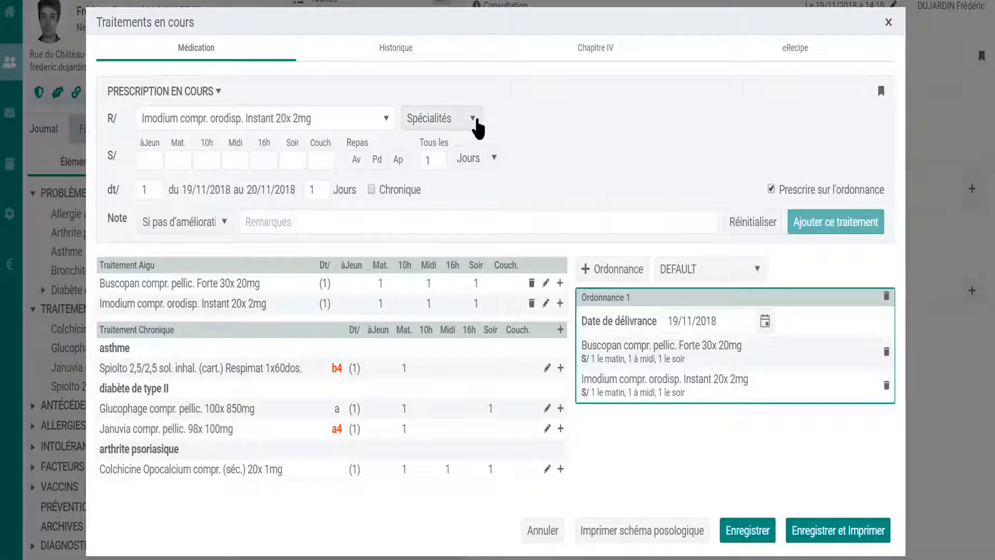
# Save and print Ordonnance 1 containing Buscopan Forte and Imodium Instant.
pyautogui.click(475, 120)
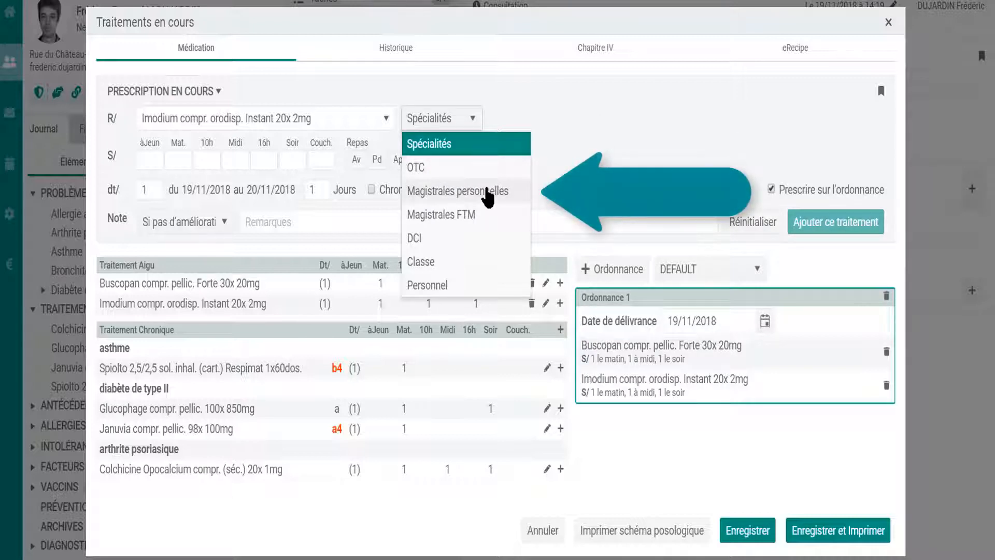
pyautogui.click(657, 140)
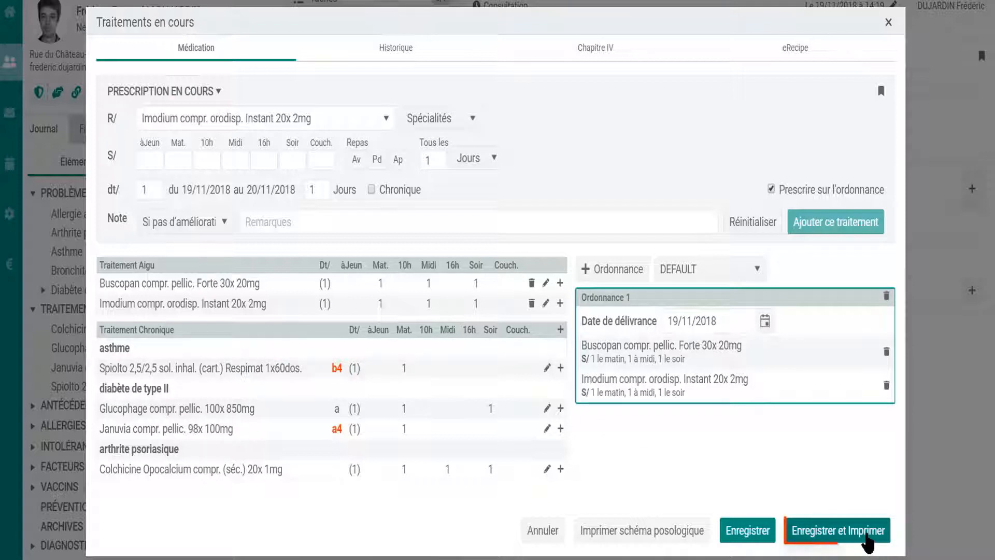
pyautogui.click(865, 534)
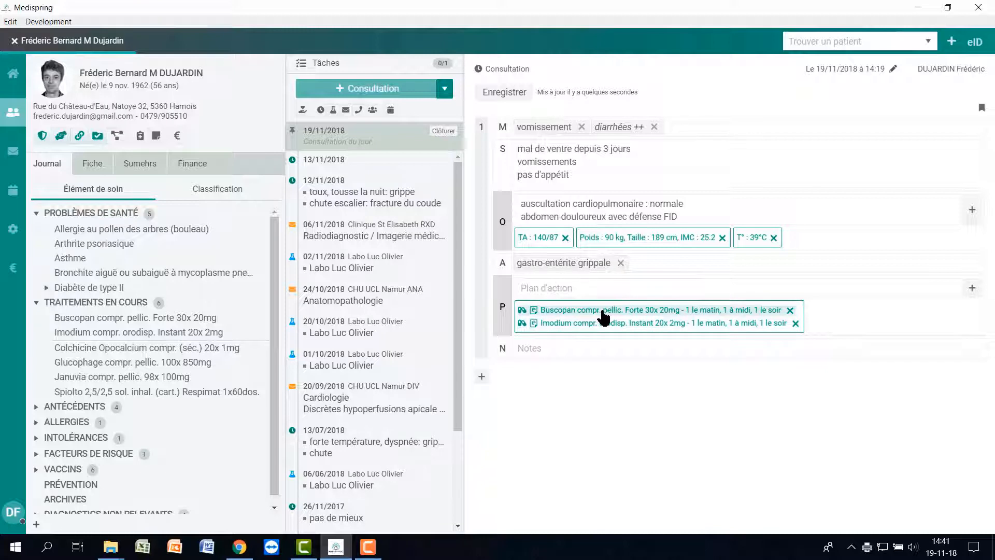
# Add a 3-day ITT certificate covering 19/11/2018 to 21/11/2018 and save it.
pyautogui.click(974, 292)
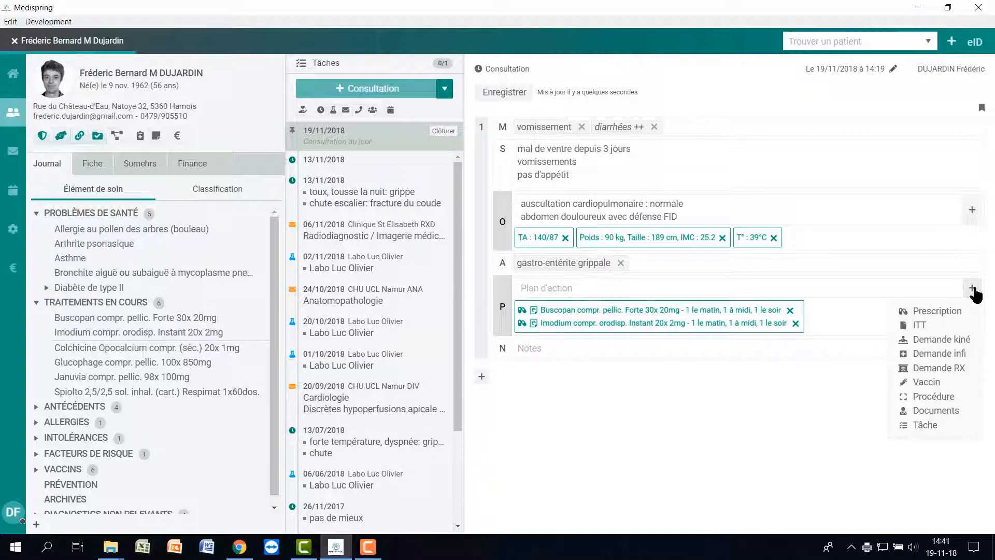
pyautogui.click(926, 327)
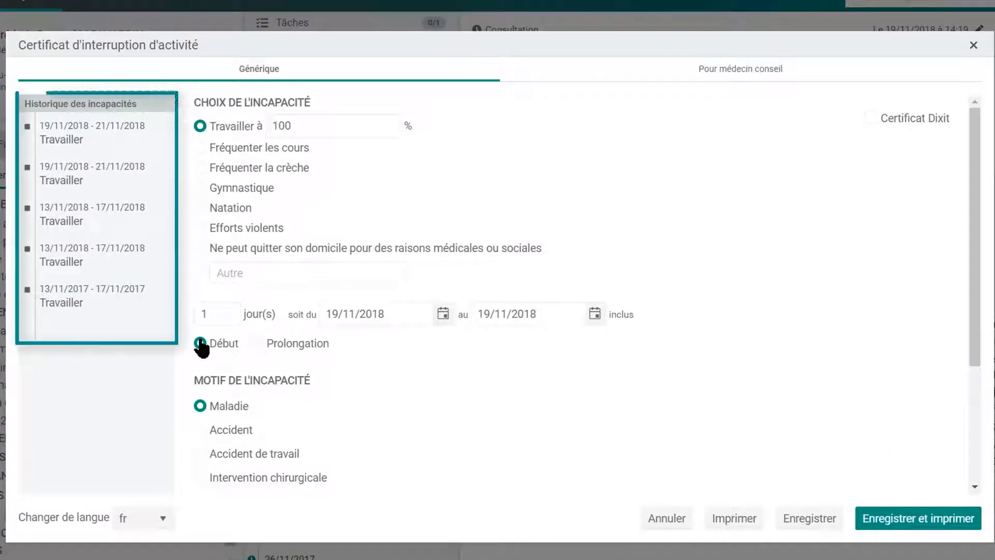
pyautogui.click(227, 310)
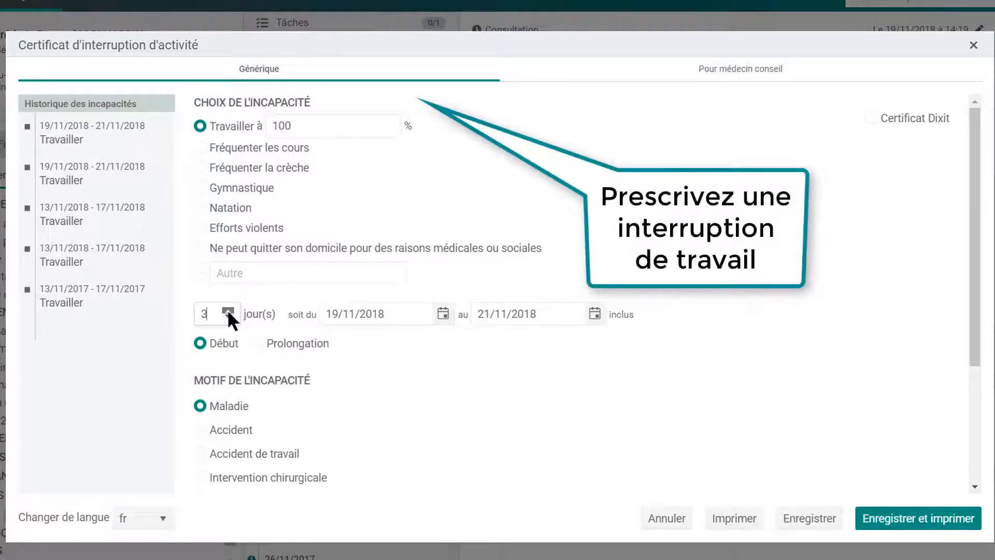
pyautogui.click(227, 309)
pyautogui.click(807, 517)
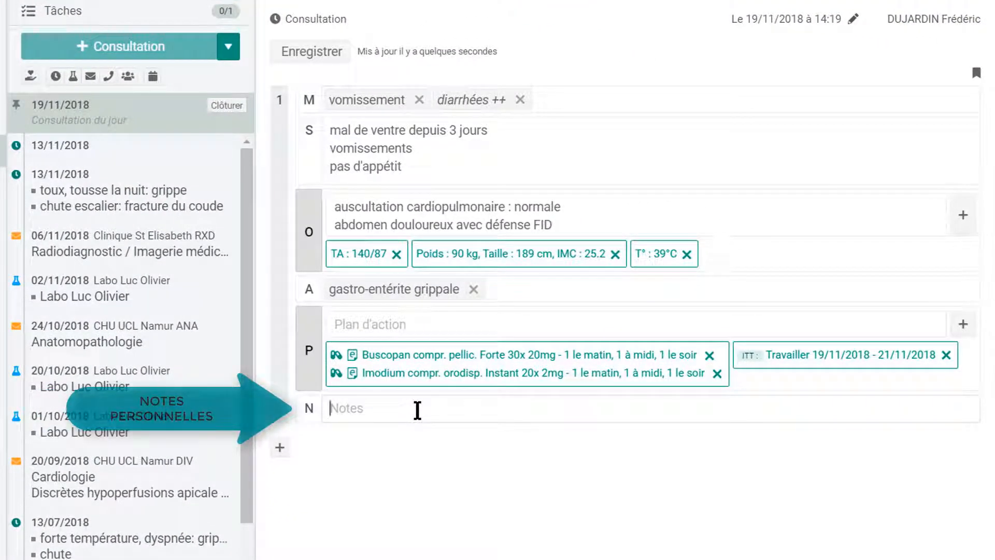
# Write 'à revoir dans 3 jours' in the Notes and add a second sub-contact.
pyautogui.click(418, 410)
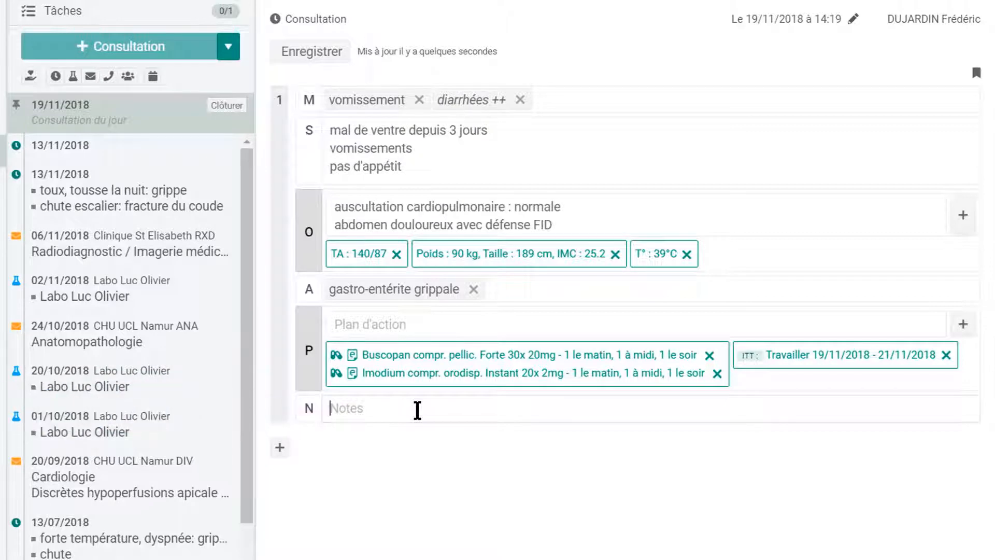
pyautogui.write('à revoir dans 3 jours')
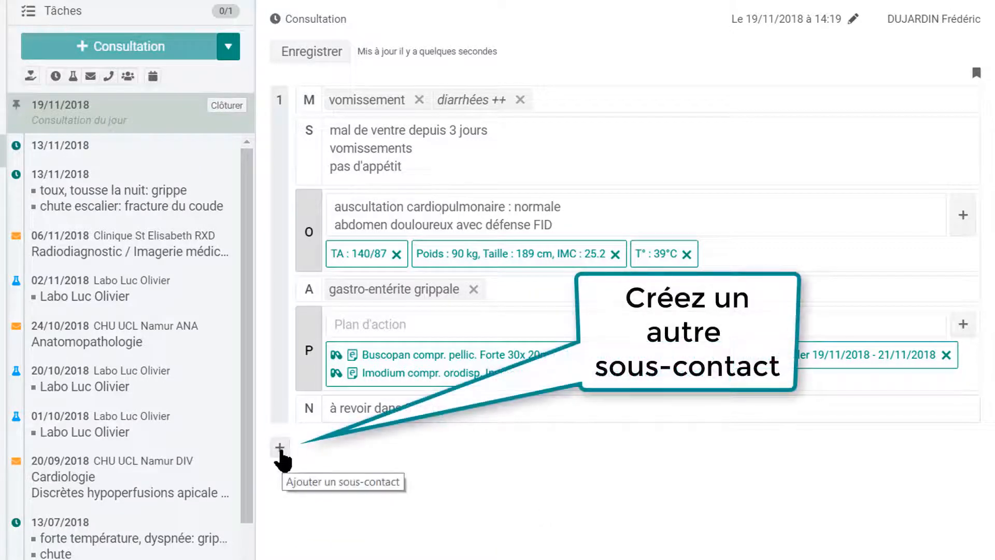
pyautogui.click(280, 448)
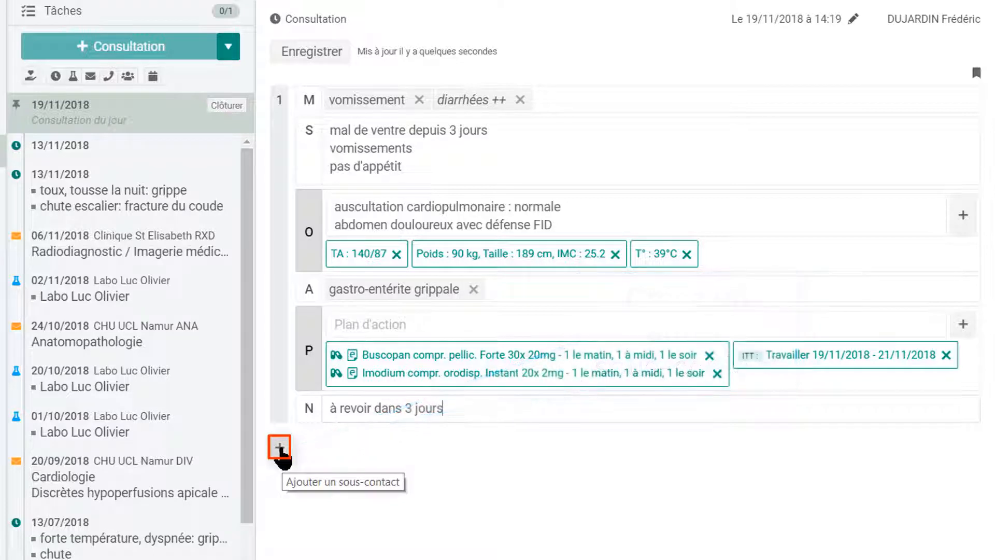
pyautogui.click(280, 447)
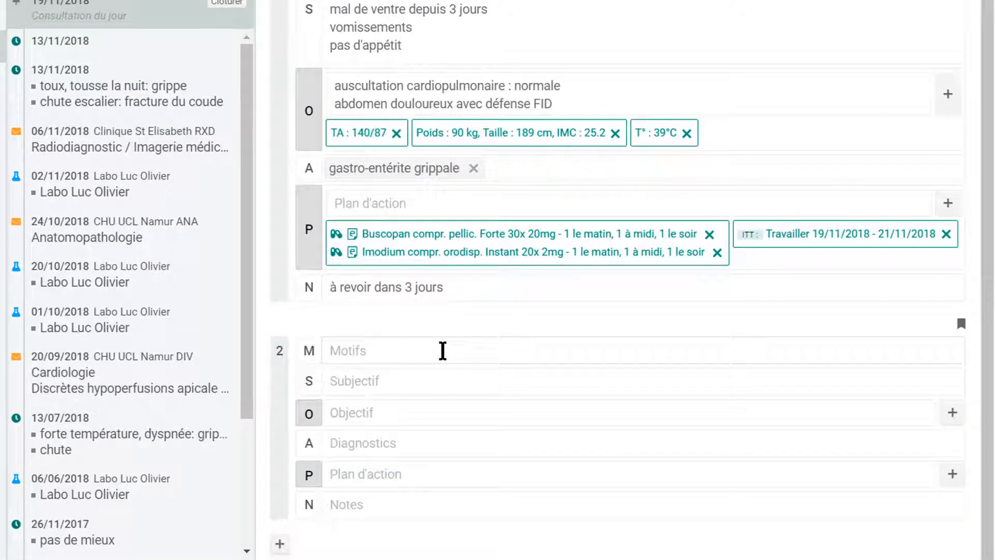
# Set douleur à la cheville as the complaint and record the fall, walking pain, swollen ankle and impotence ++.
pyautogui.click(443, 350)
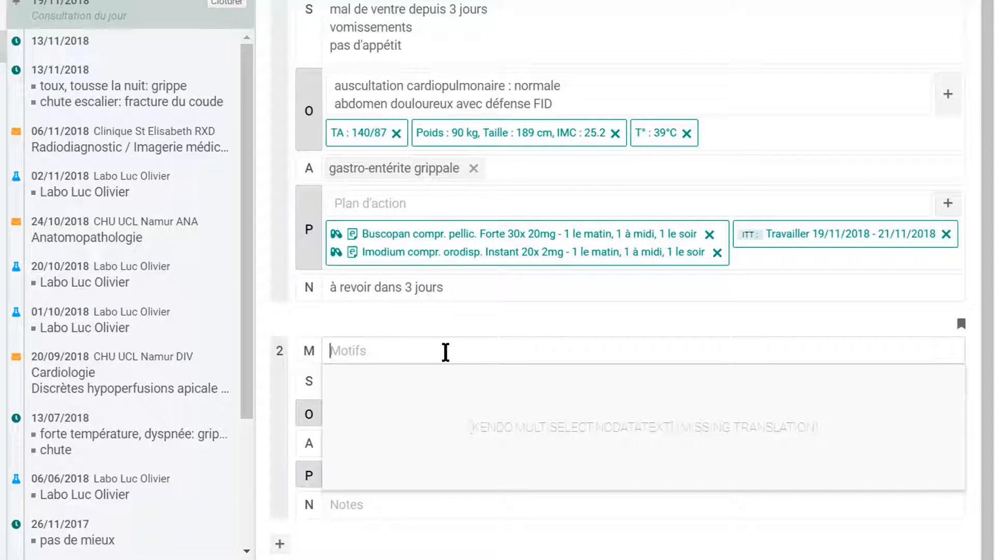
pyautogui.write('doul')
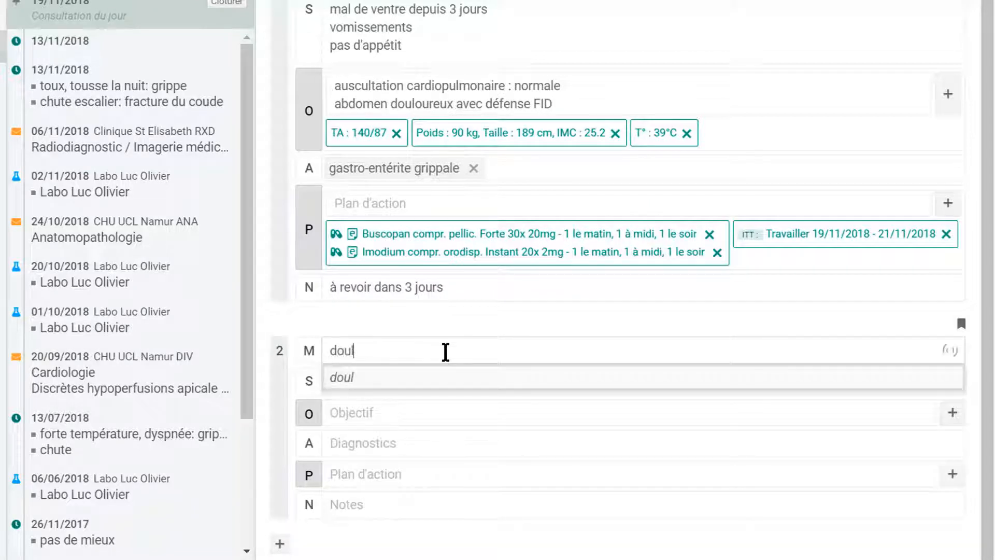
pyautogui.write('e')
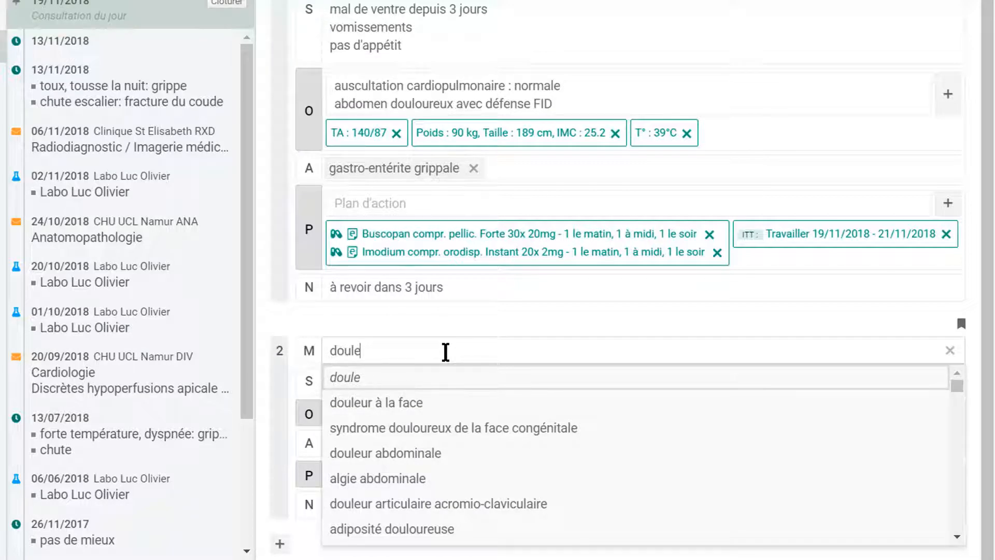
pyautogui.write(' chevi')
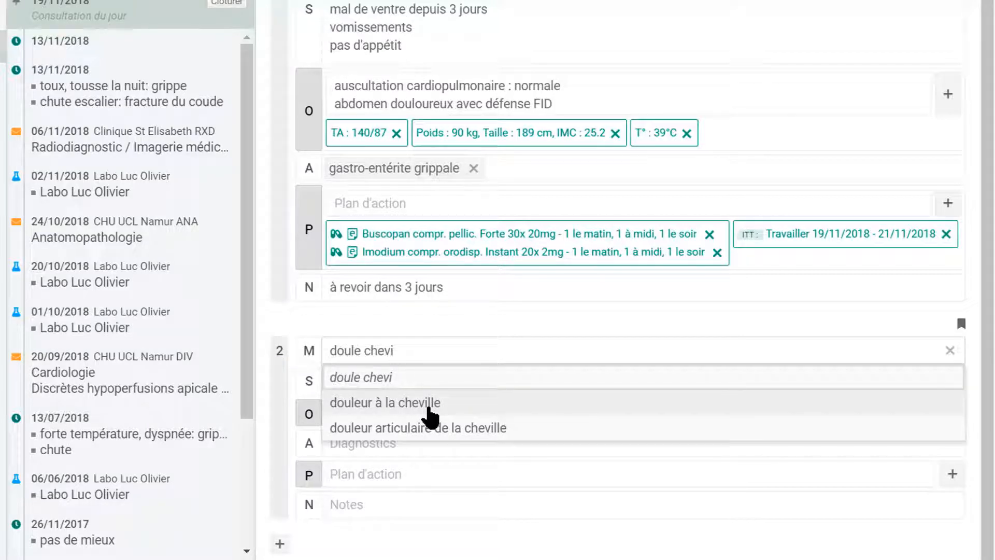
pyautogui.click(430, 410)
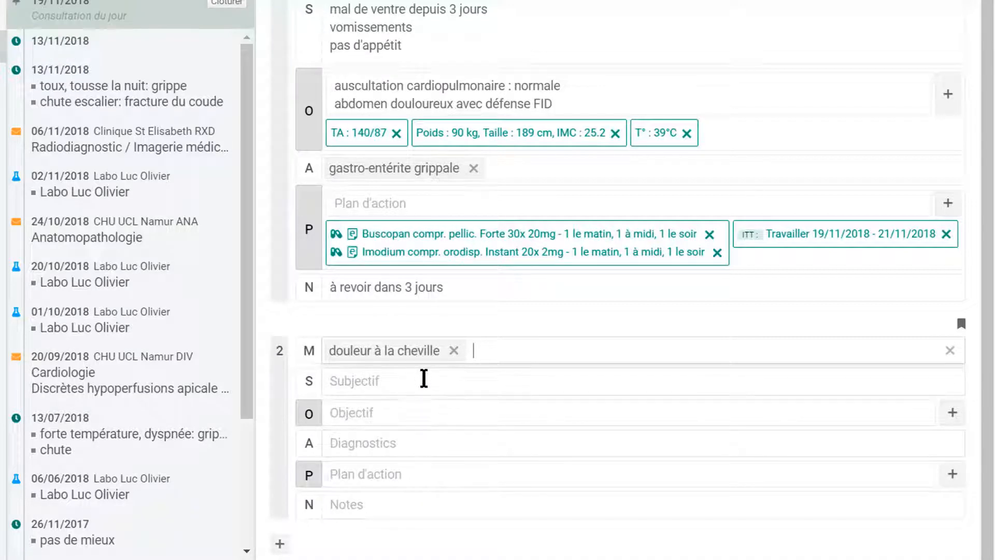
pyautogui.click(424, 378)
pyautogui.write('chute il y a qq jours')
pyautogui.press('Return')
pyautogui.write('douleurs en marchant')
pyautogui.press('Tab')
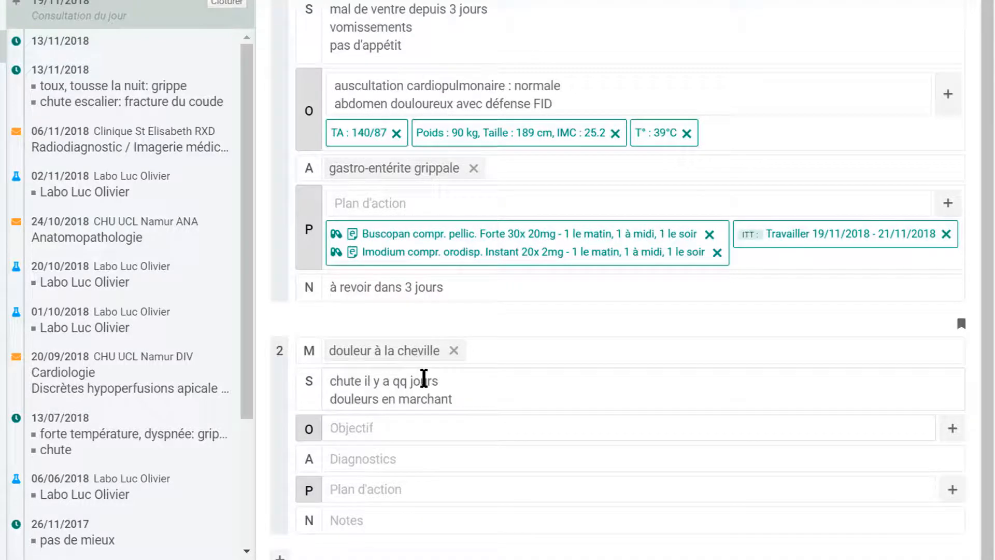
pyautogui.write('cheville gonflée')
pyautogui.press('Return')
pyautogui.write('impotence ++')
pyautogui.press('Tab')
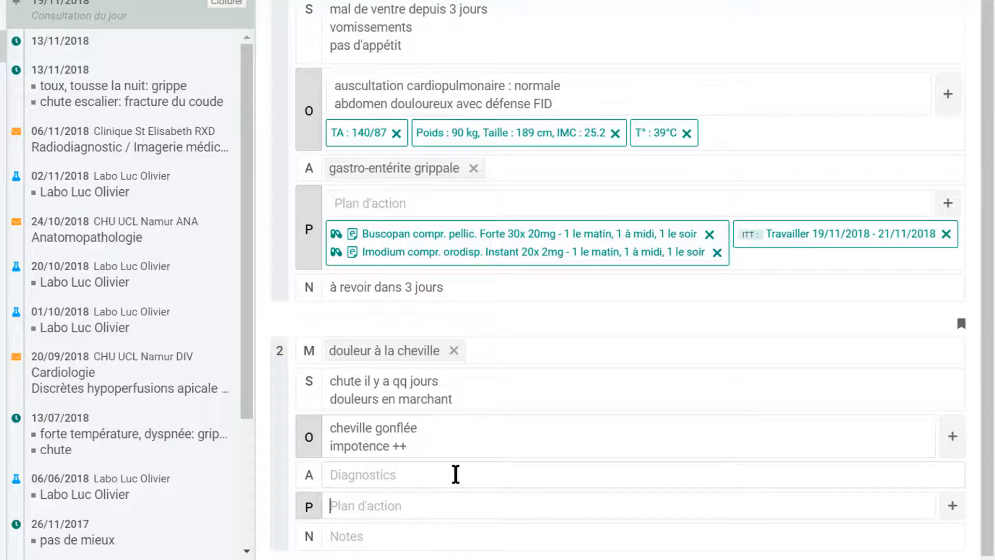
# Set the diagnosis to entorse de la cheville.
pyautogui.click(455, 474)
pyautogui.write('ento c')
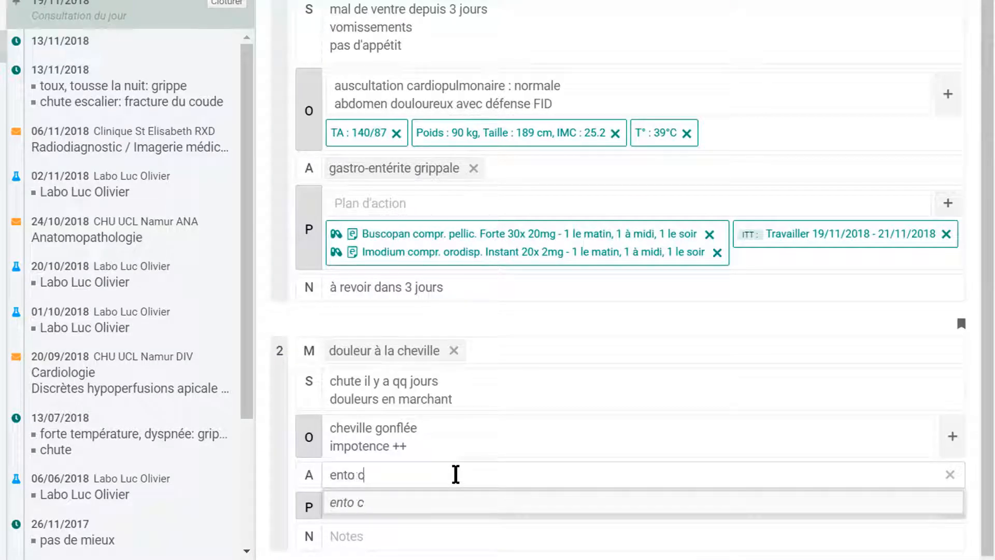
pyautogui.write('hev')
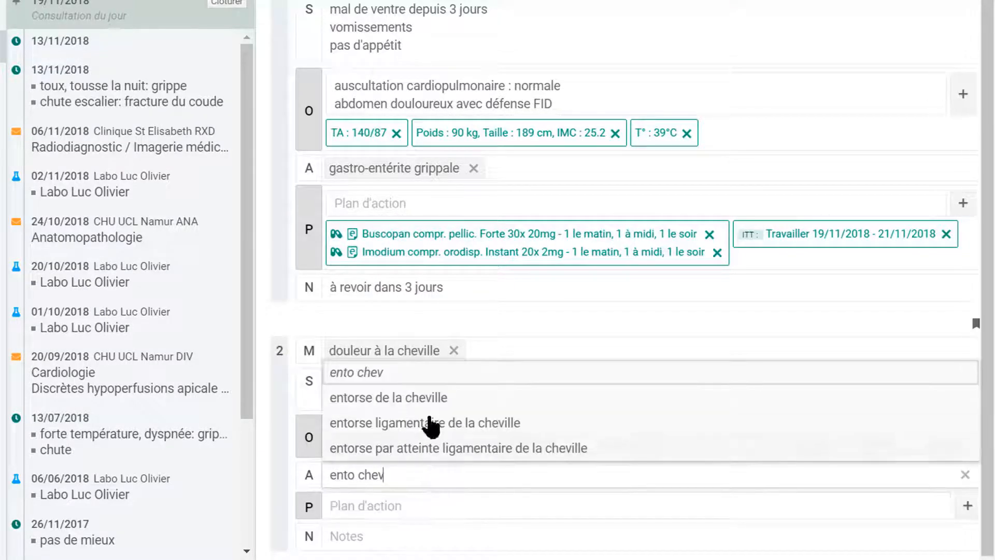
pyautogui.click(435, 400)
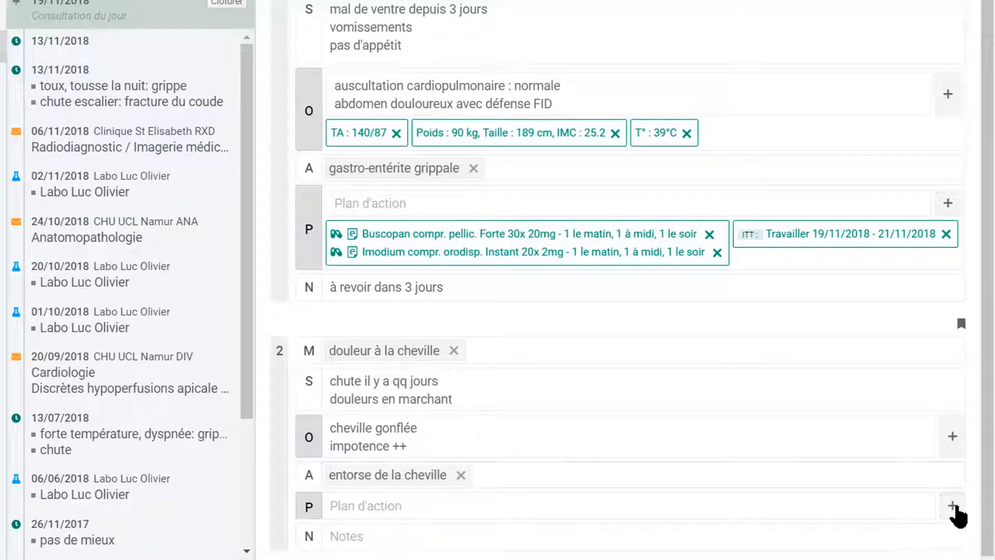
pyautogui.click(954, 507)
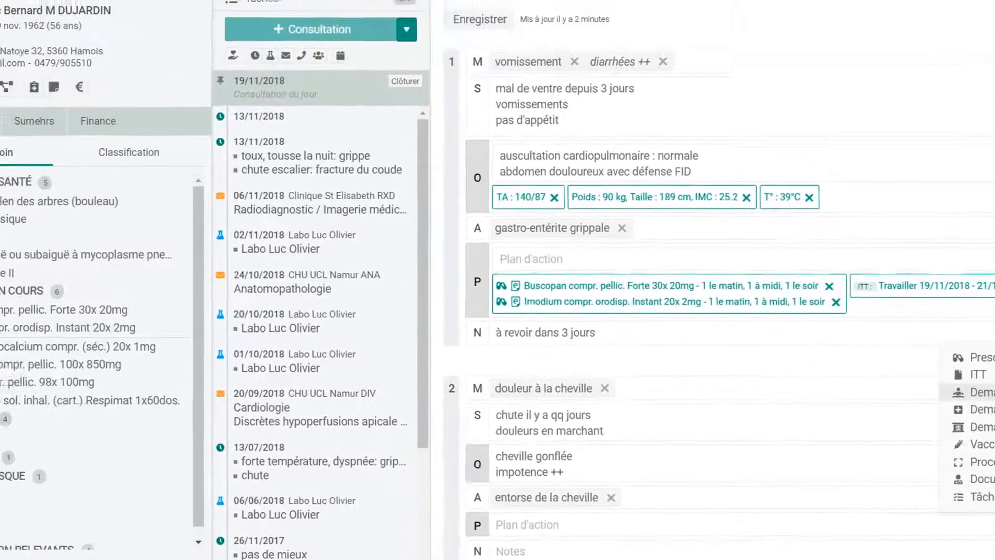
# Request Physiothérapie (9 séances, 3 x sem) with the SOAP diagnosis, S and O content, and print it.
pyautogui.click(915, 356)
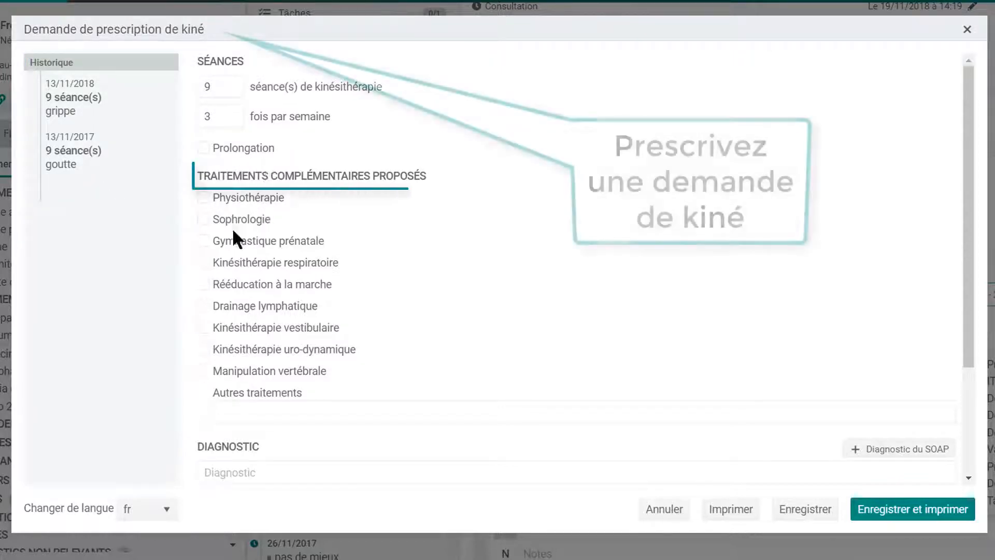
pyautogui.click(204, 199)
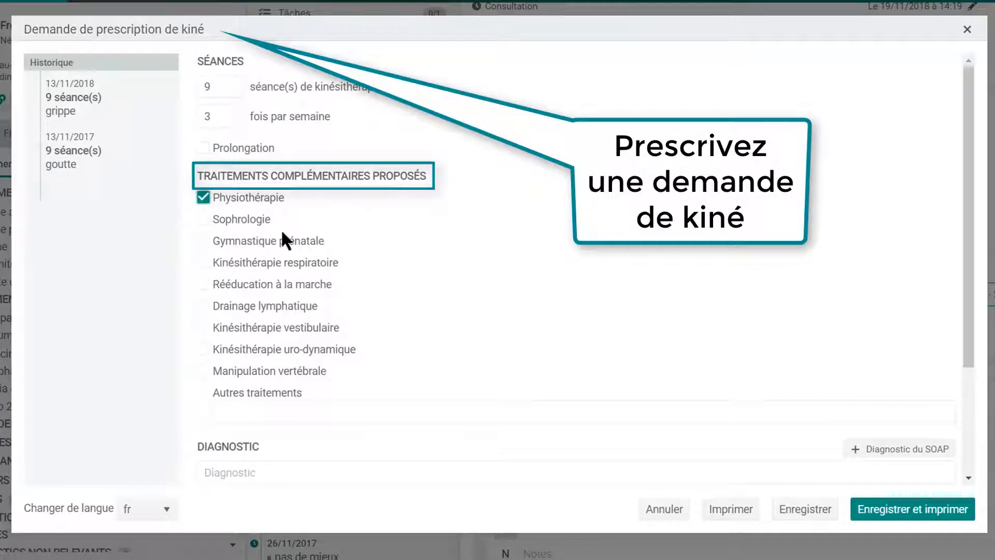
pyautogui.moveTo(971, 266); pyautogui.dragTo(991, 381)
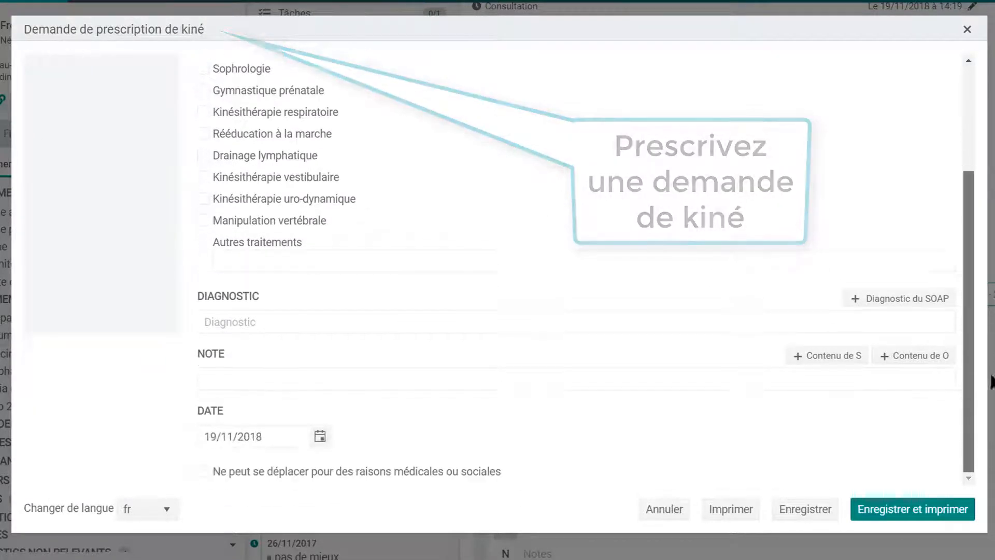
pyautogui.click(872, 301)
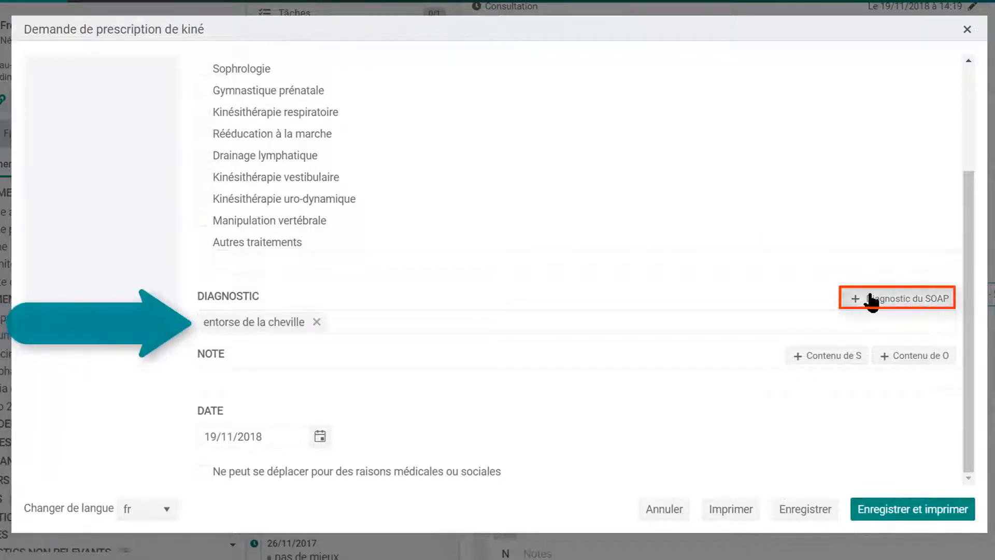
pyautogui.click(845, 360)
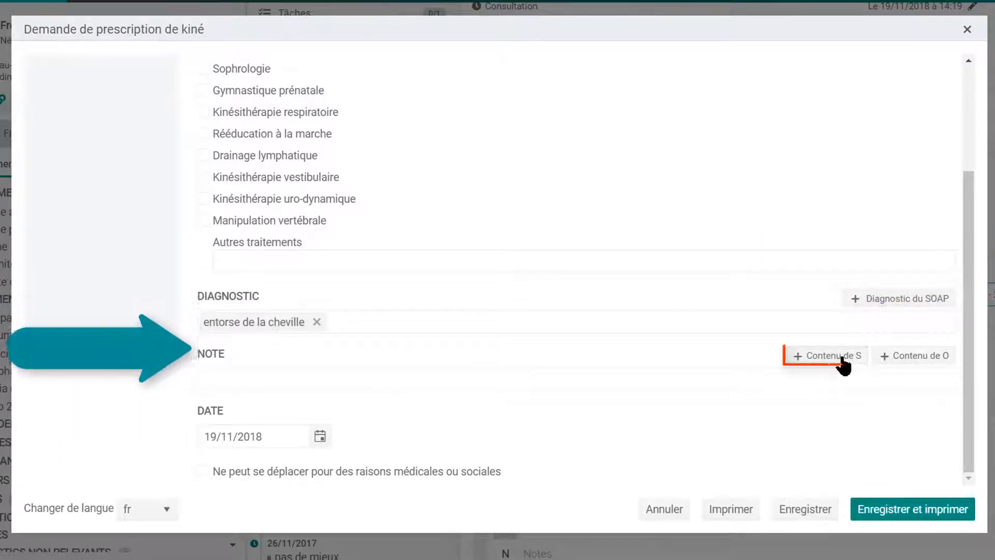
pyautogui.click(920, 357)
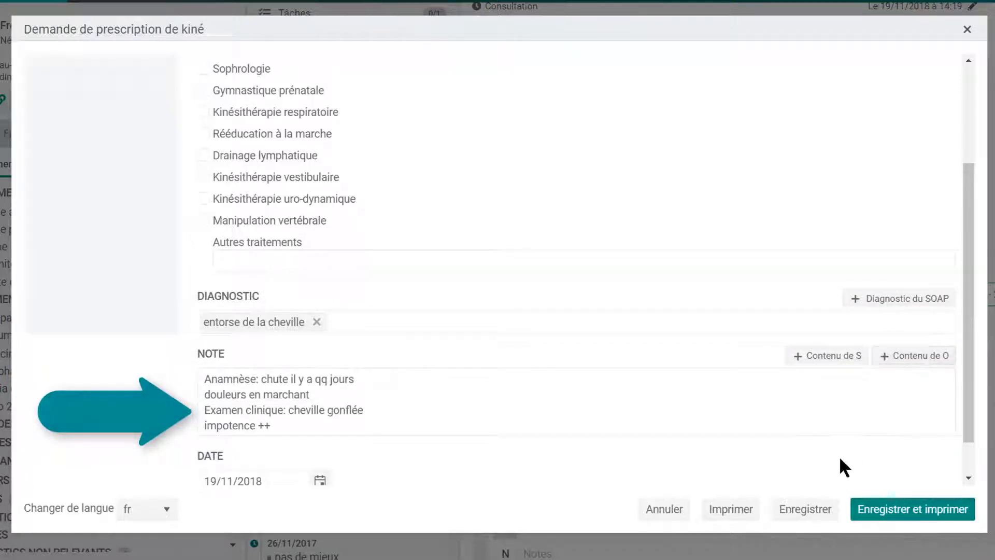
pyautogui.click(919, 515)
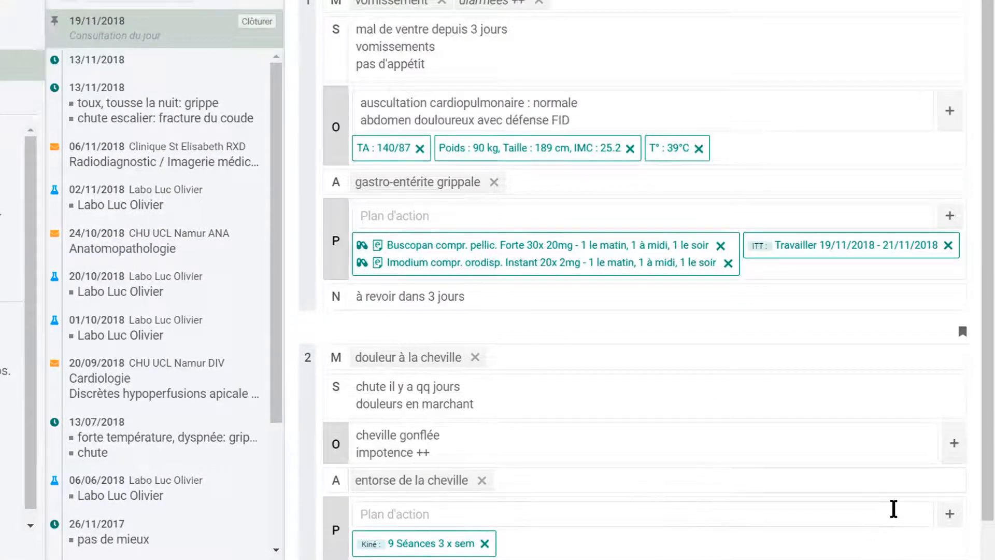
# Add a nursing request to administer fraxodi, 1 x par jour, 10 sessions 7 x sem.
pyautogui.scroll(-2, 990, 492)
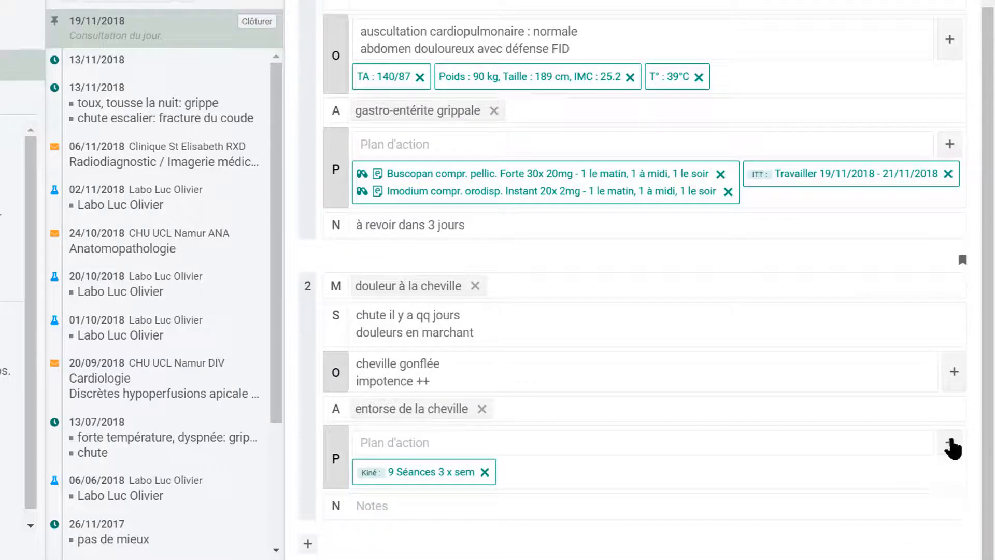
pyautogui.click(950, 443)
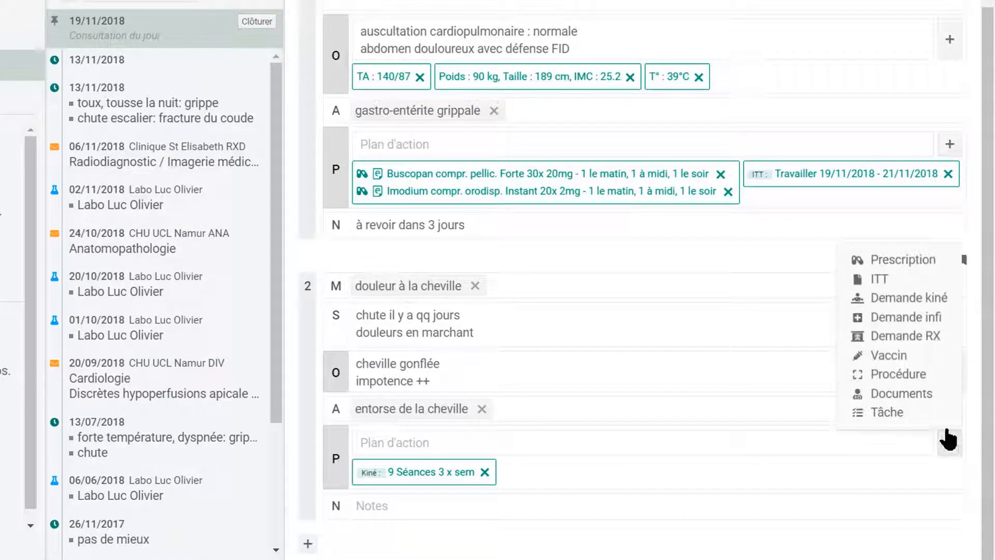
pyautogui.click(913, 318)
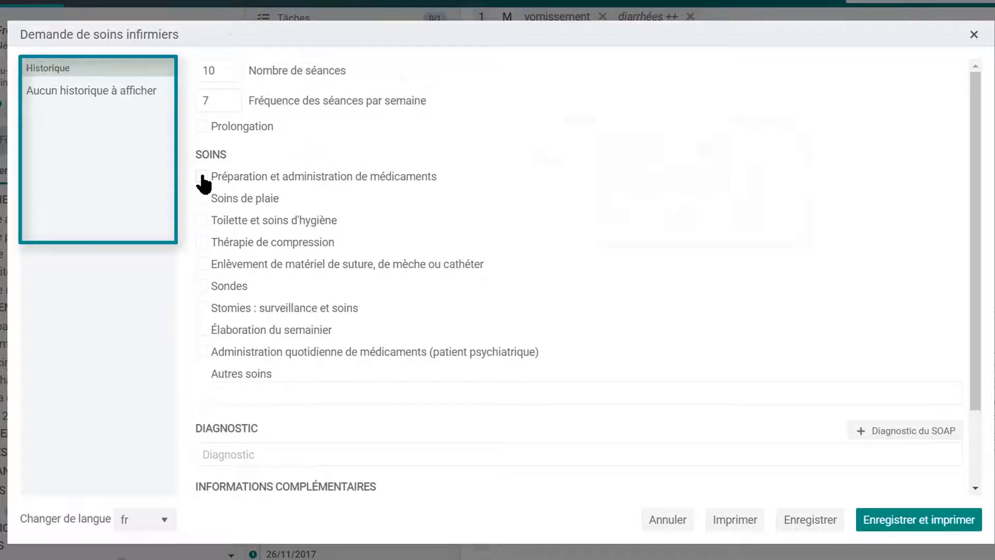
pyautogui.click(201, 176)
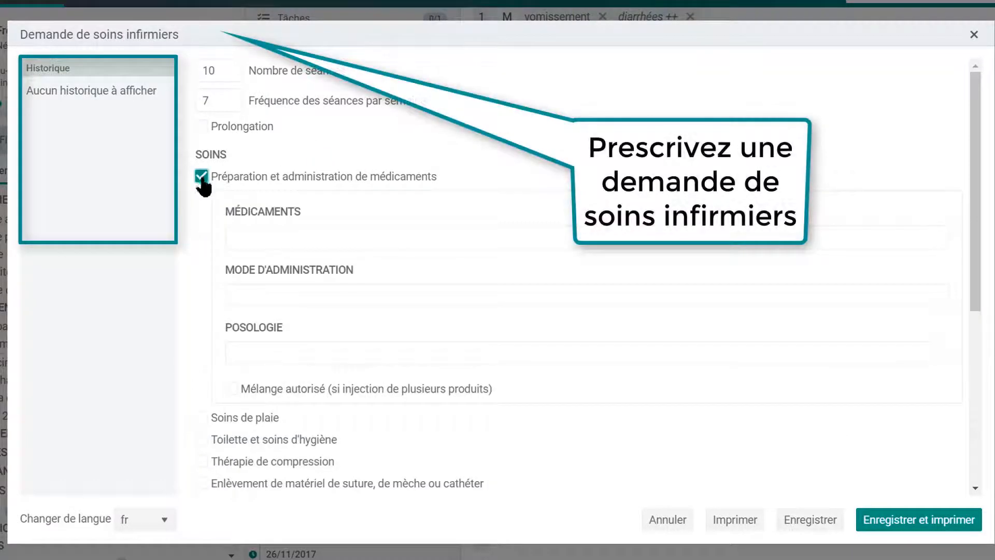
pyautogui.click(285, 242)
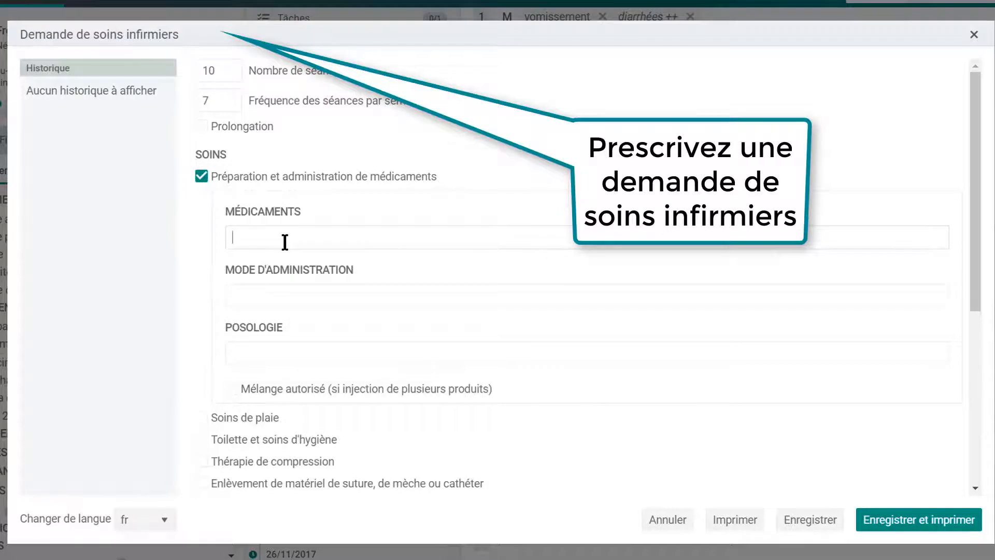
pyautogui.write('fraxodi')
pyautogui.click(338, 289)
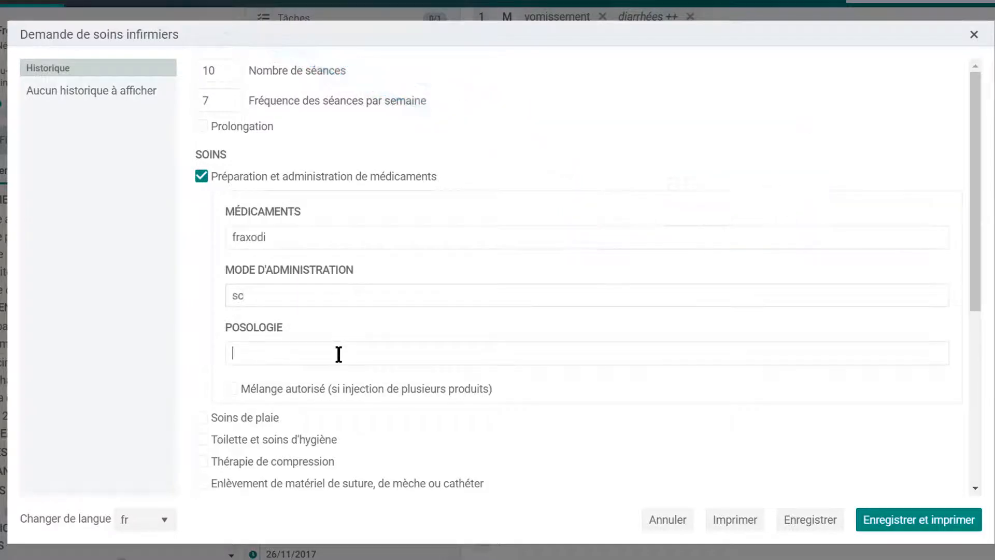
pyautogui.write('1 x par jour')
pyautogui.click(828, 529)
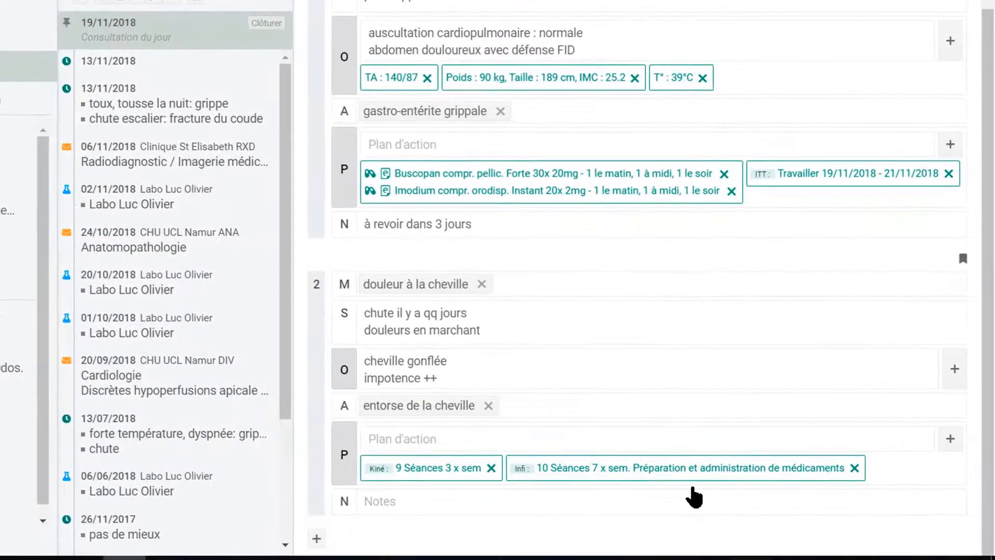
# Record a Boostrix Polio vaccine given as a booster dose.
pyautogui.click(951, 439)
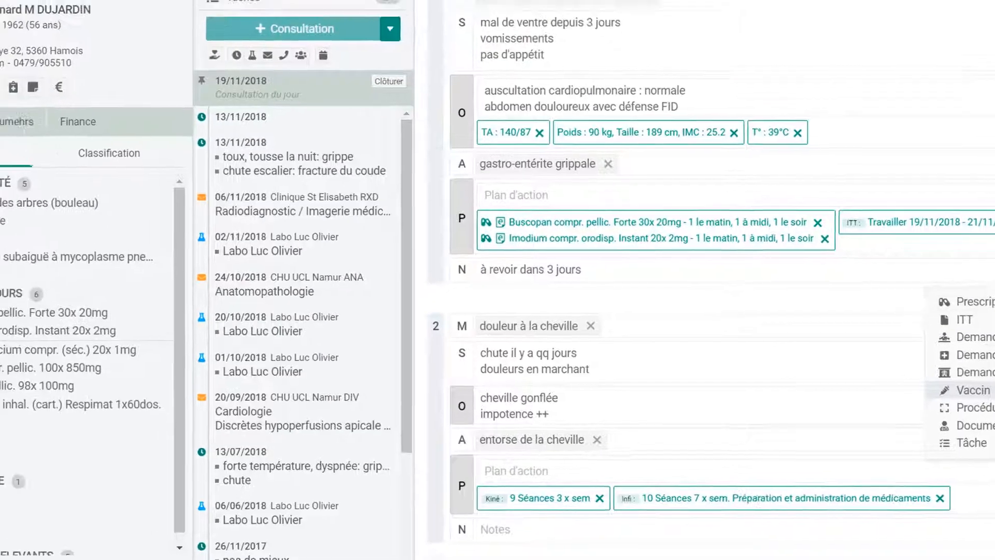
pyautogui.click(912, 354)
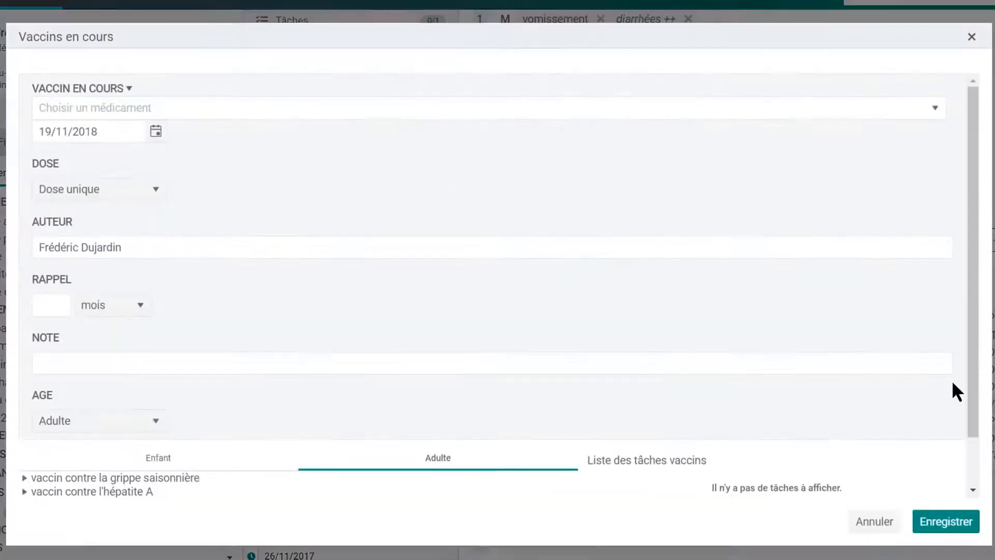
pyautogui.click(296, 106)
pyautogui.write('bo')
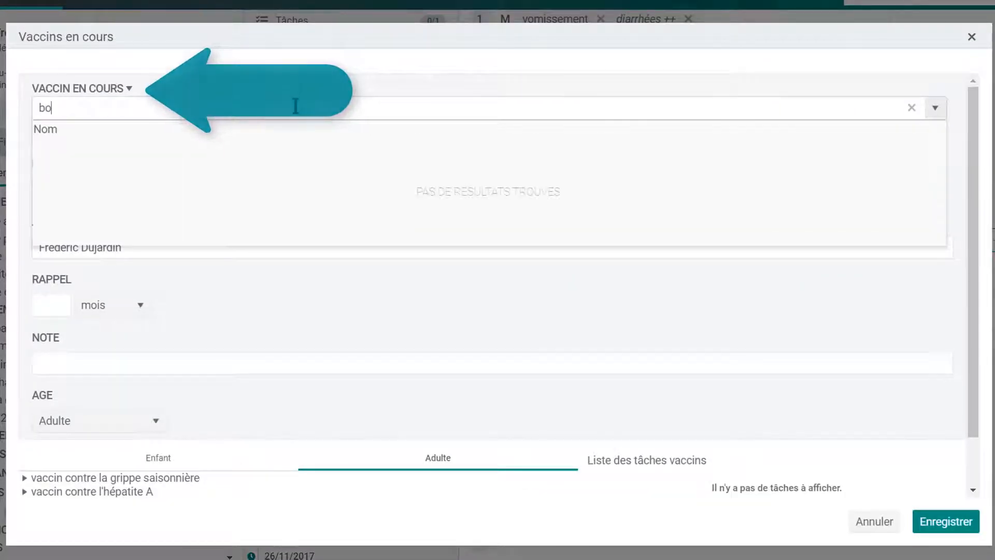
pyautogui.write('ost')
pyautogui.click(260, 150)
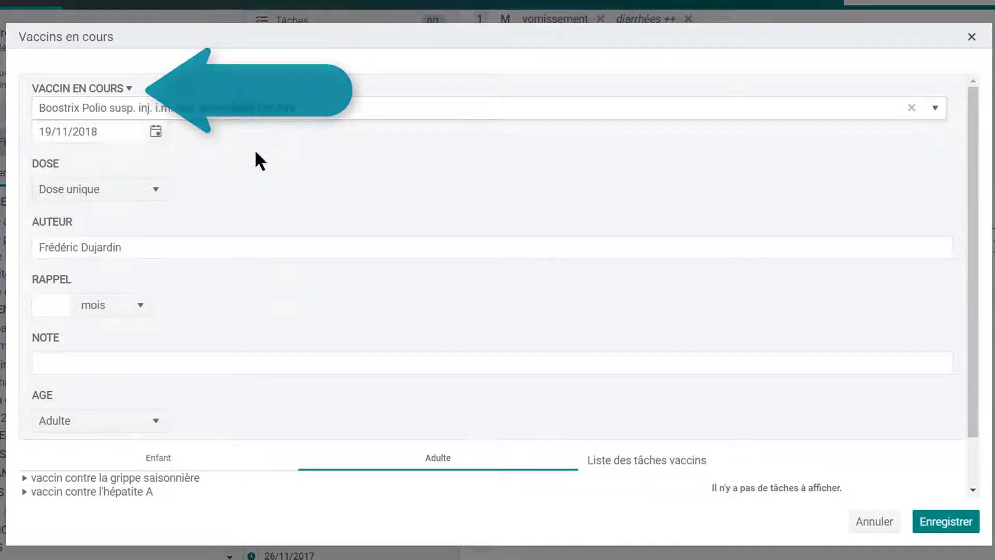
pyautogui.click(162, 197)
pyautogui.click(123, 327)
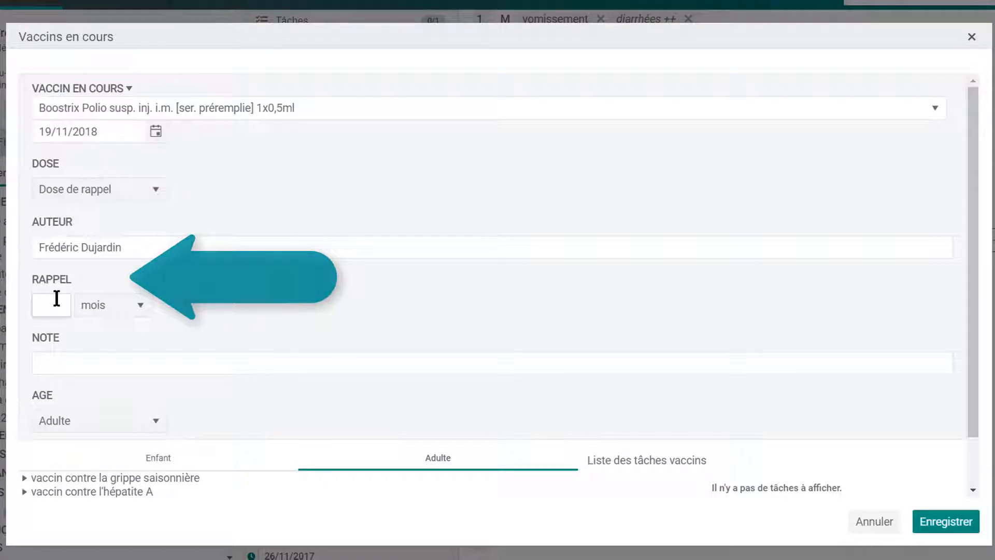
# Set the booster reminder interval to 10 years and save the vaccine.
pyautogui.click(56, 298)
pyautogui.write('10')
pyautogui.click(136, 310)
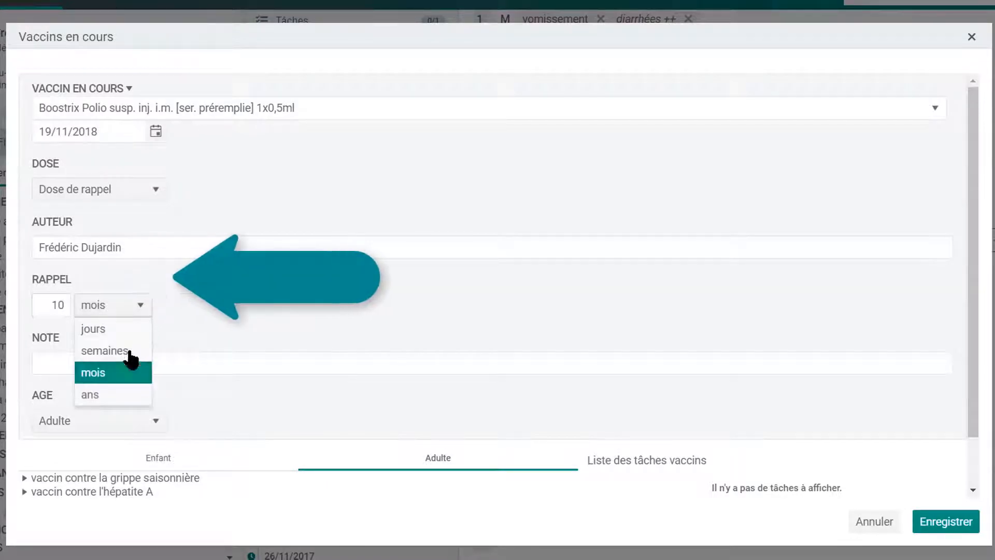
pyautogui.click(124, 395)
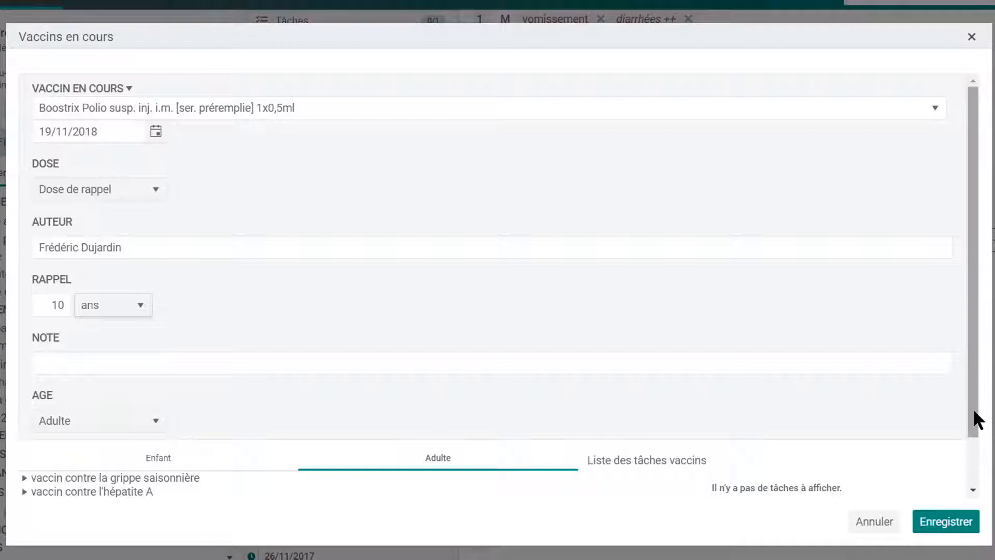
pyautogui.moveTo(973, 415); pyautogui.dragTo(975, 475)
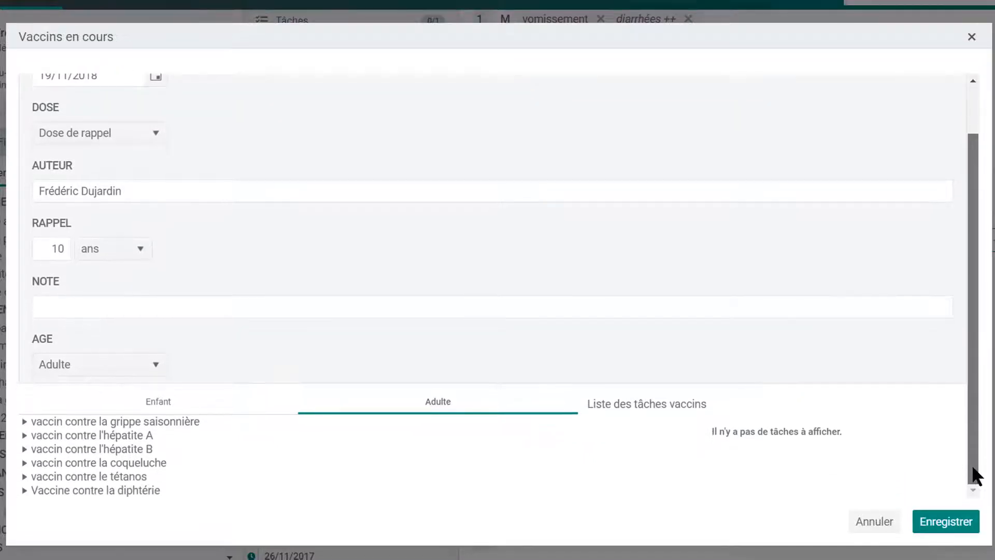
pyautogui.click(250, 409)
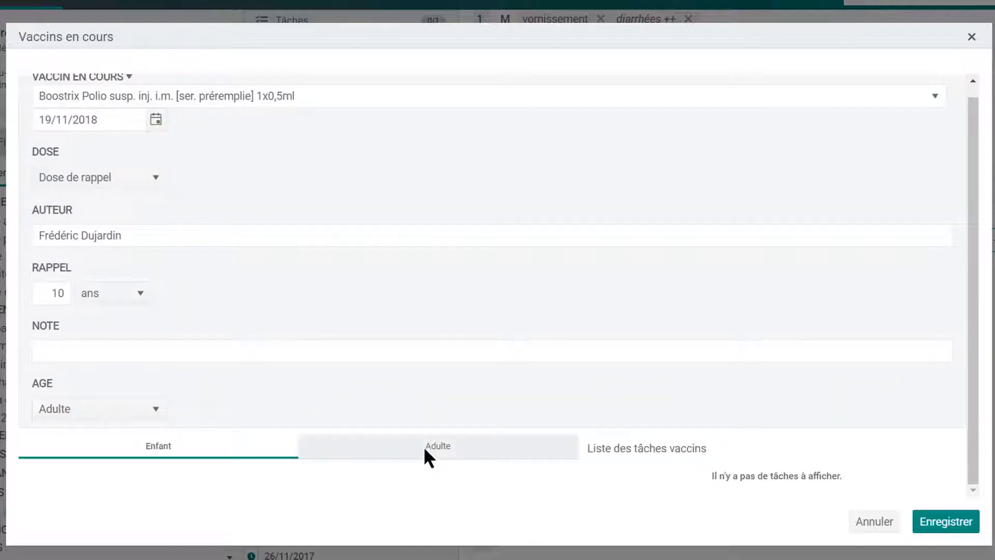
pyautogui.click(428, 455)
pyautogui.click(952, 525)
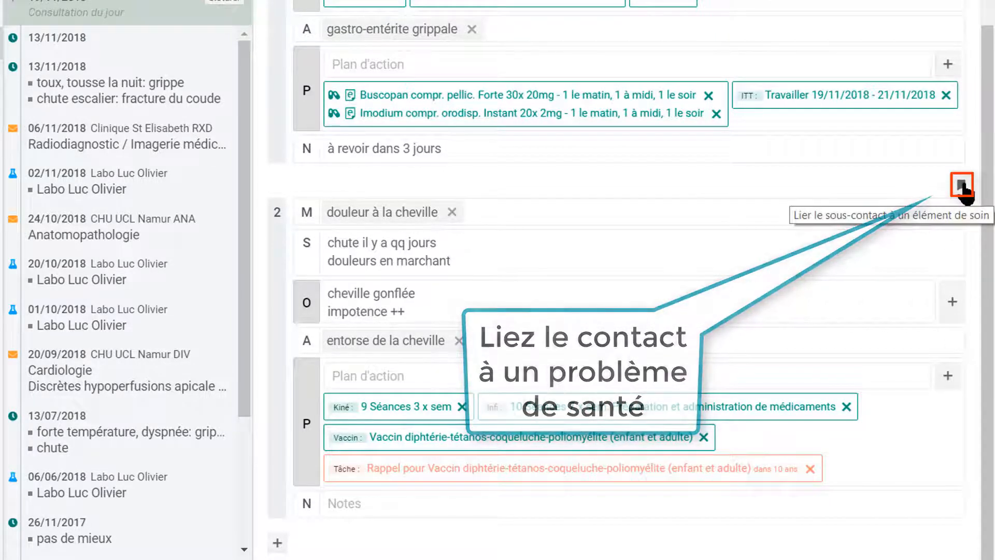
# Link sub-contact 2 (entorse de la cheville) to arthrite psoriasique from the care element list.
pyautogui.click(963, 188)
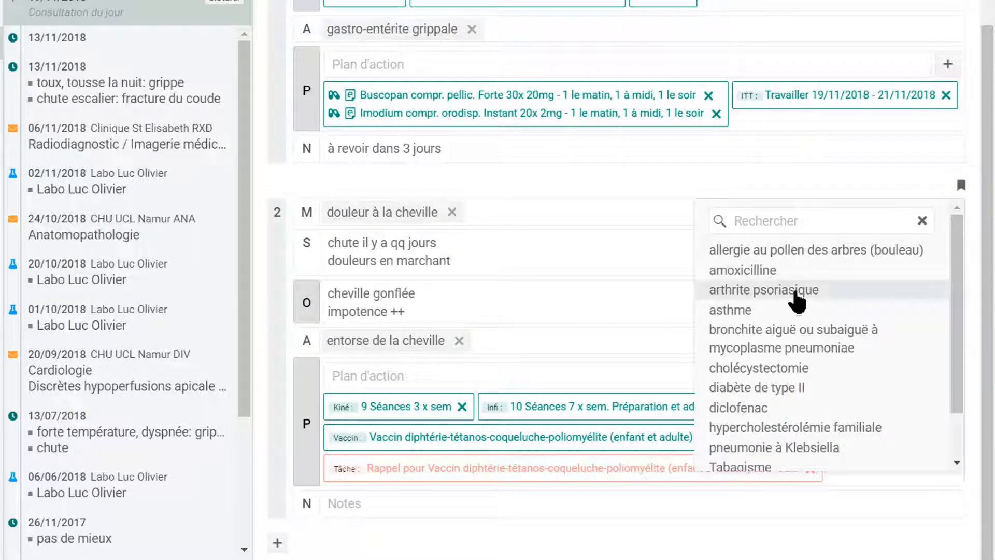
pyautogui.click(795, 291)
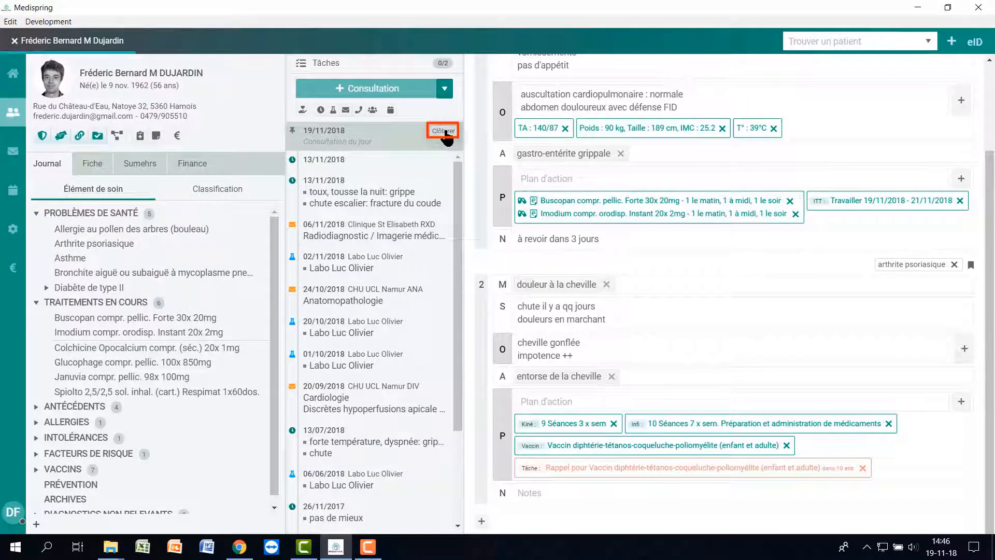
# Close the 19/11/2018 consultation with Clôturer and scroll back up to the Éditer bar.
pyautogui.click(443, 131)
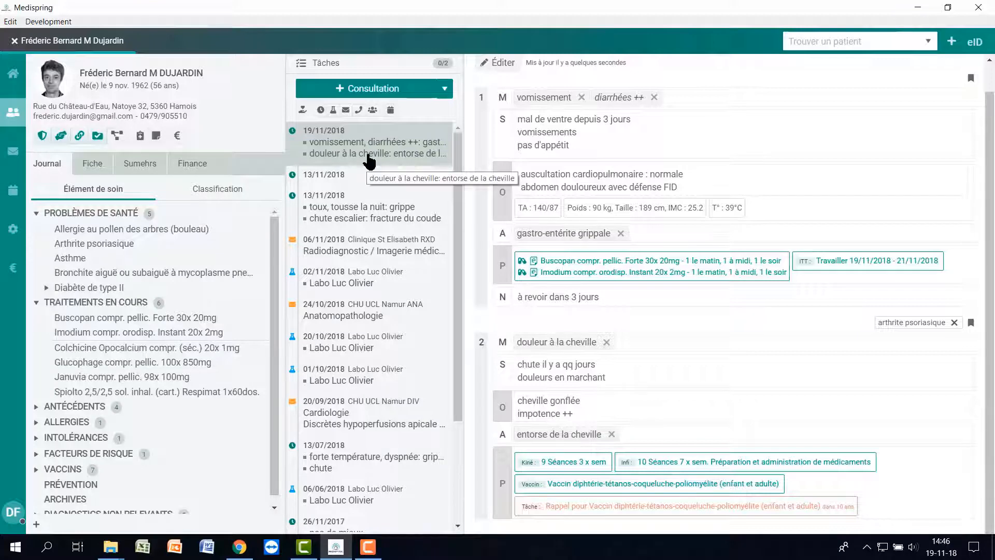
pyautogui.scroll(1, 565, 202)
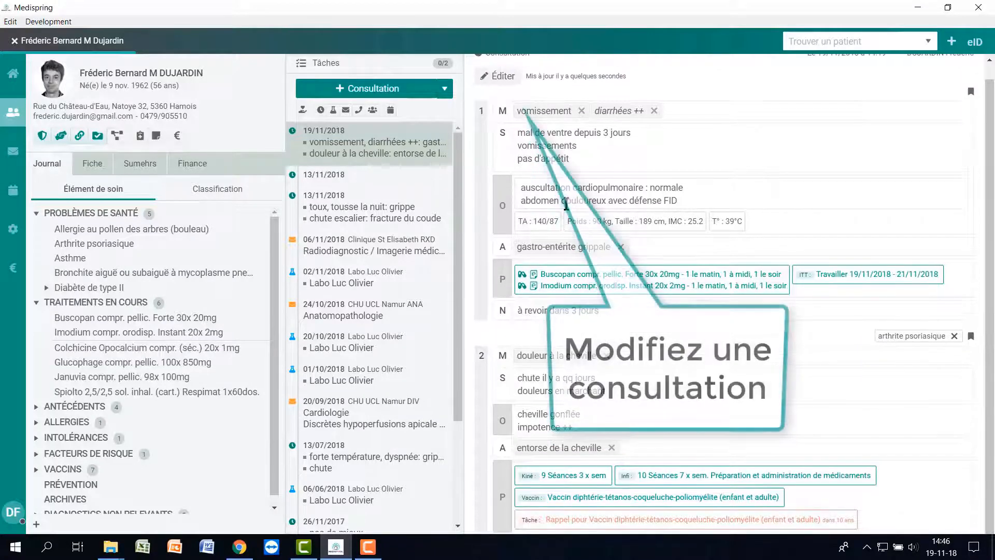
pyautogui.scroll(1, 565, 205)
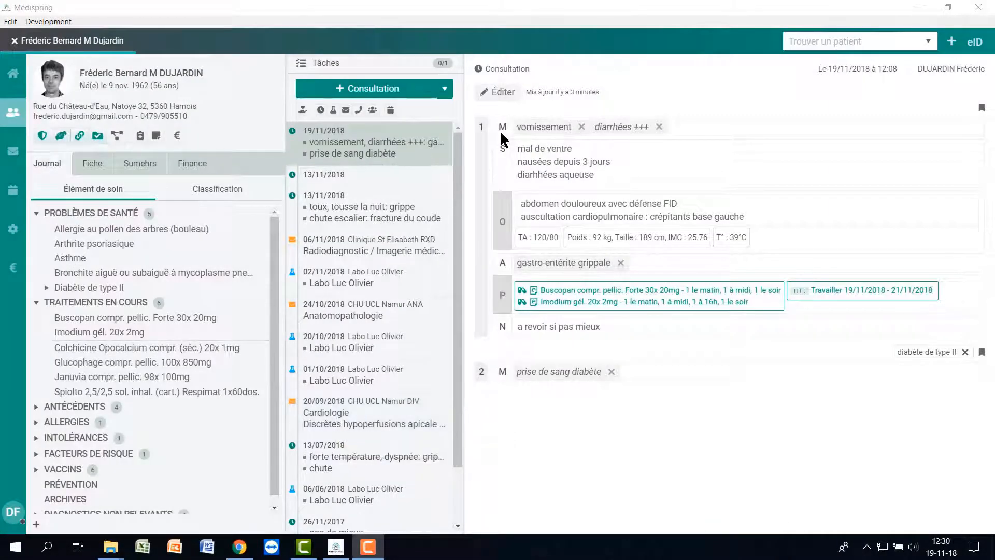
pyautogui.click(394, 206)
pyautogui.click(381, 251)
pyautogui.click(368, 277)
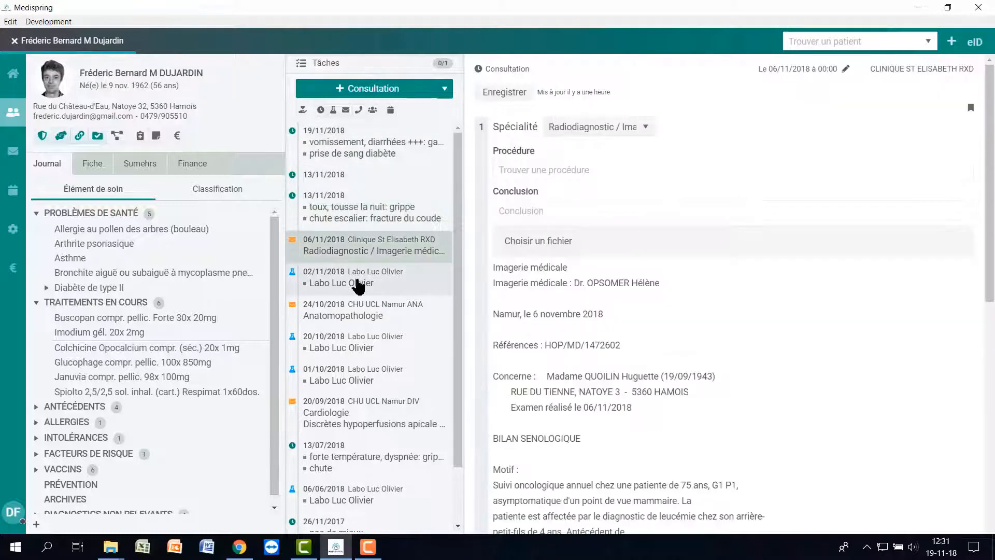
pyautogui.click(336, 354)
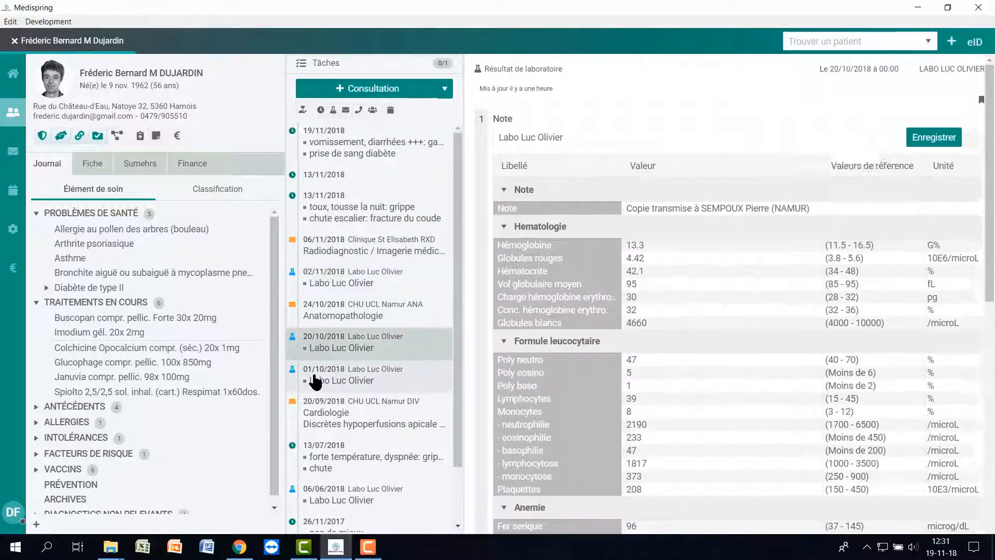
pyautogui.click(315, 381)
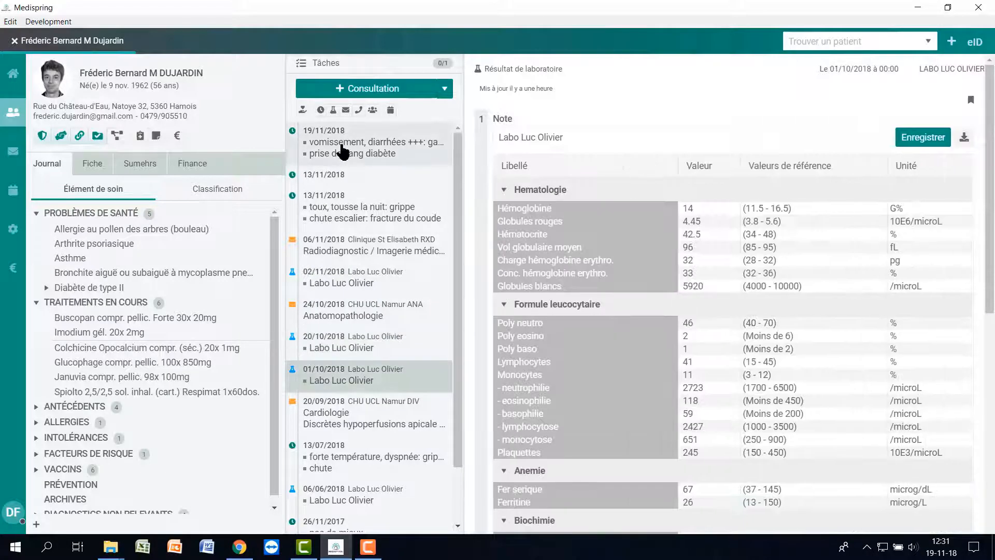
pyautogui.click(342, 151)
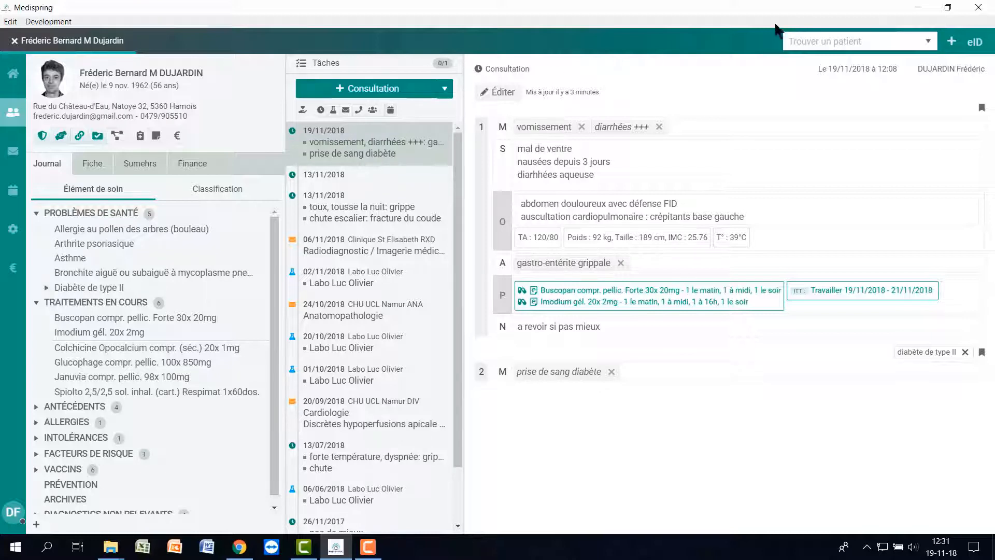
# Find the next patient by surname, open her file and list her current treatments, including L-Thyroxine 112x 175µg.
pyautogui.click(809, 32)
pyautogui.write('bin')
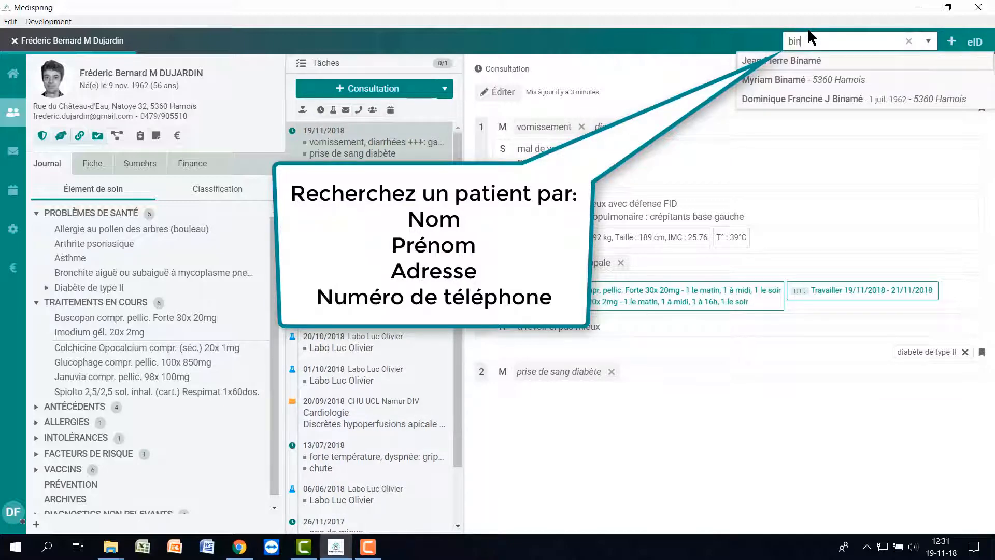
pyautogui.click(842, 106)
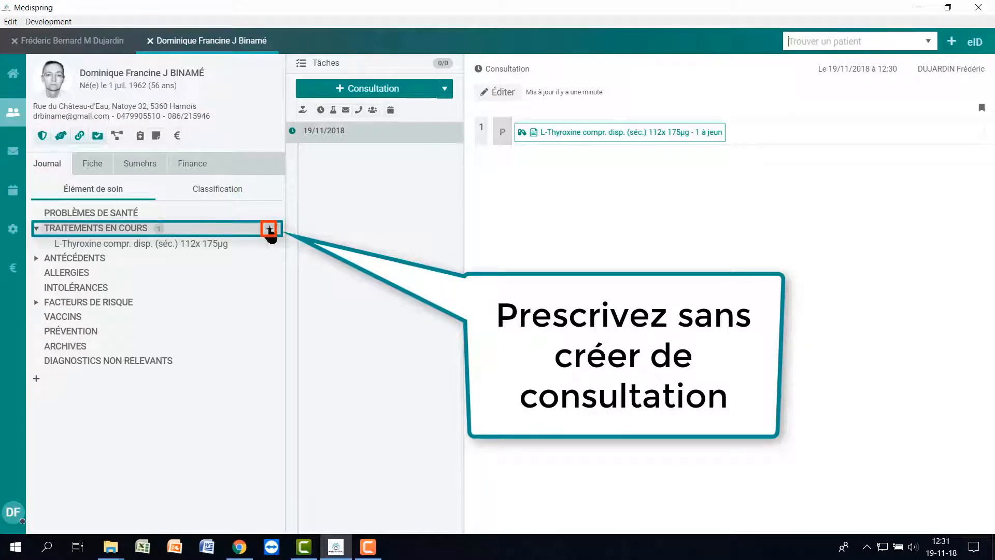
pyautogui.click(269, 229)
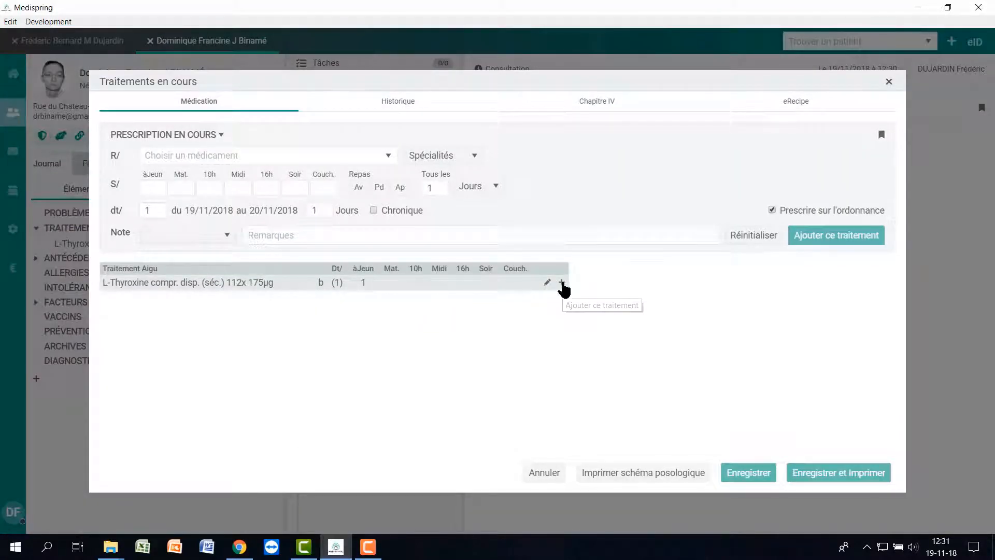
# Prescribe L-Thyroxine electronically, then close this patient's file to return to the first patient.
pyautogui.click(561, 282)
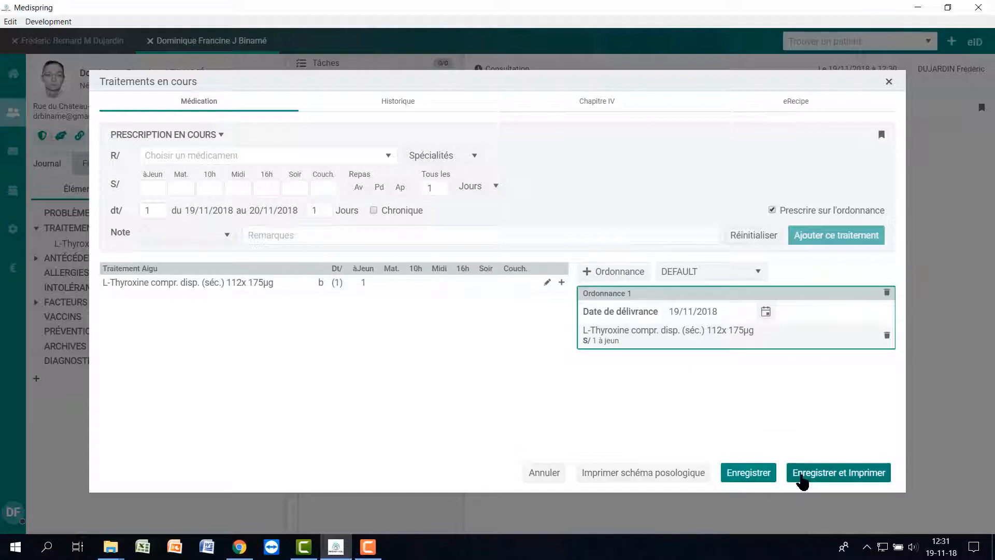
pyautogui.click(802, 473)
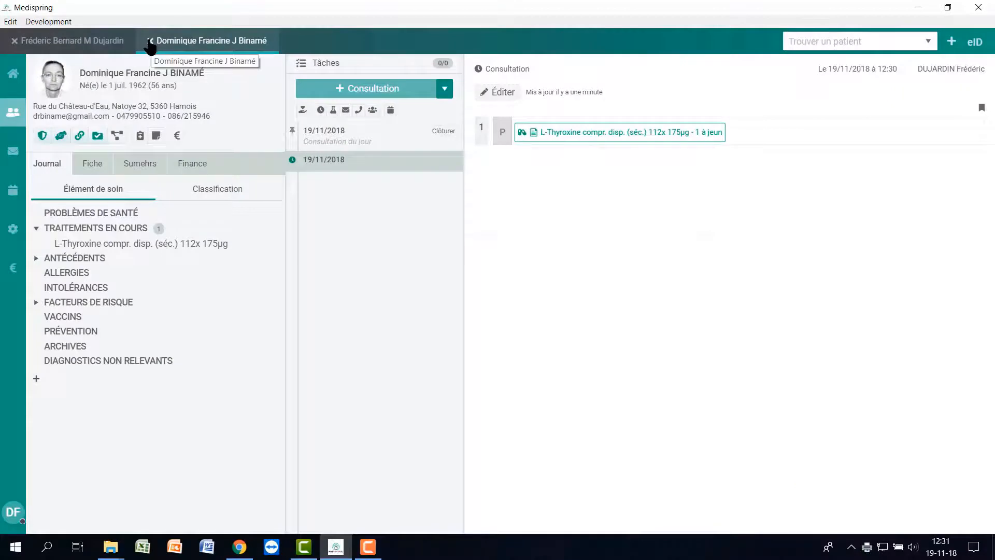
pyautogui.click(149, 41)
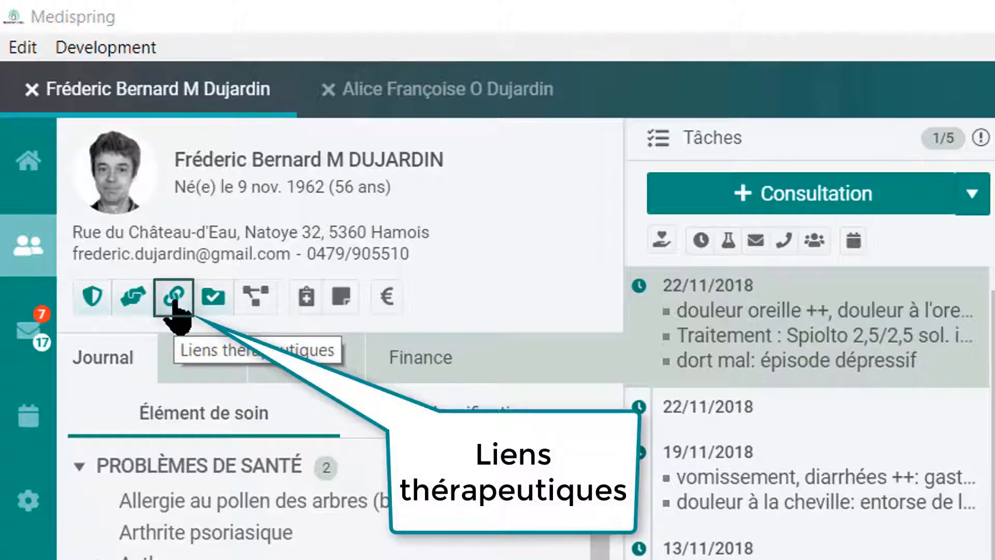
pyautogui.click(175, 300)
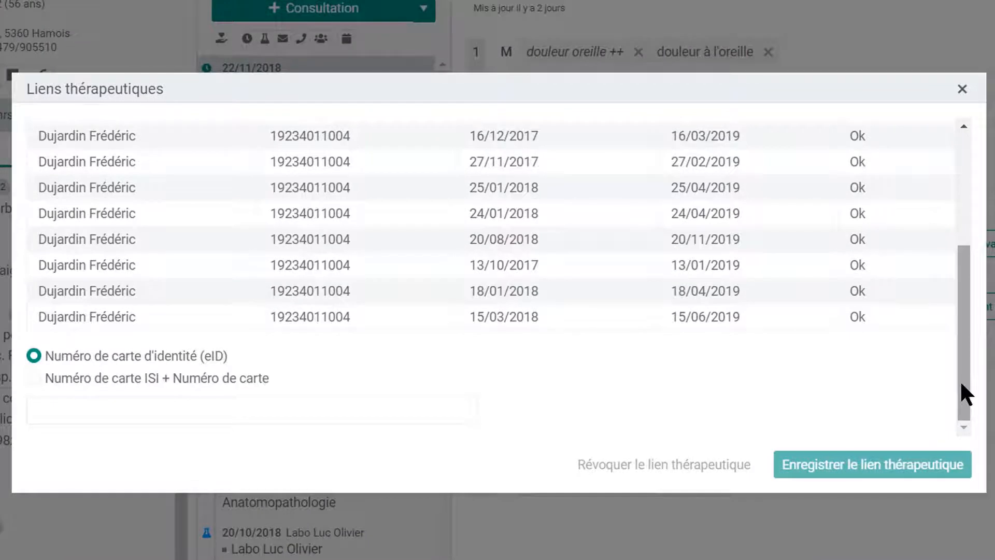
pyautogui.moveTo(964, 382); pyautogui.dragTo(968, 255)
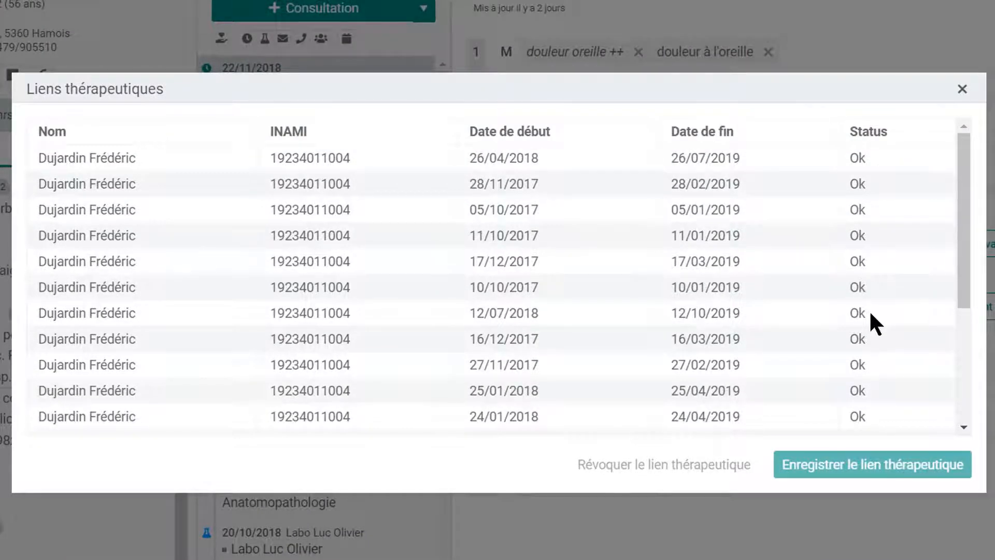
pyautogui.click(962, 91)
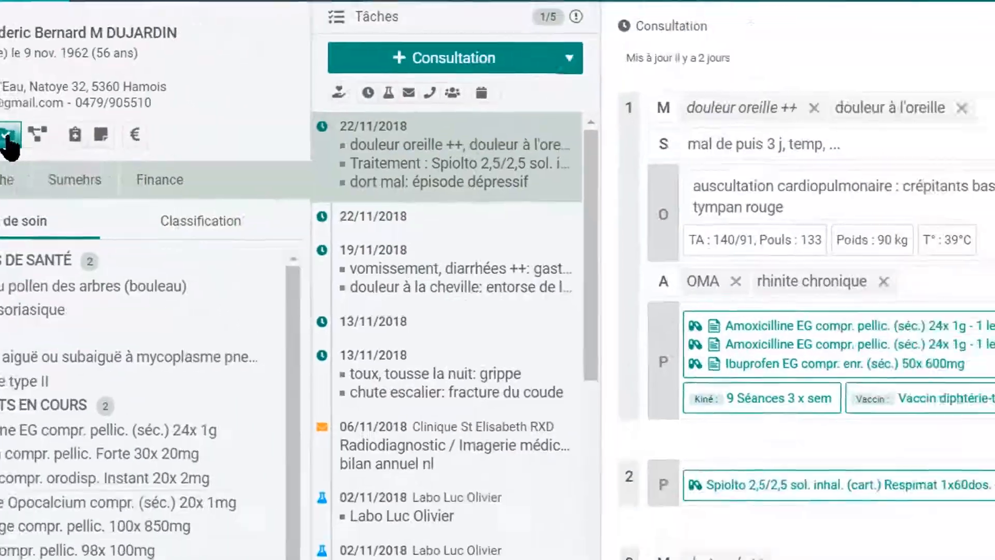
pyautogui.click(212, 297)
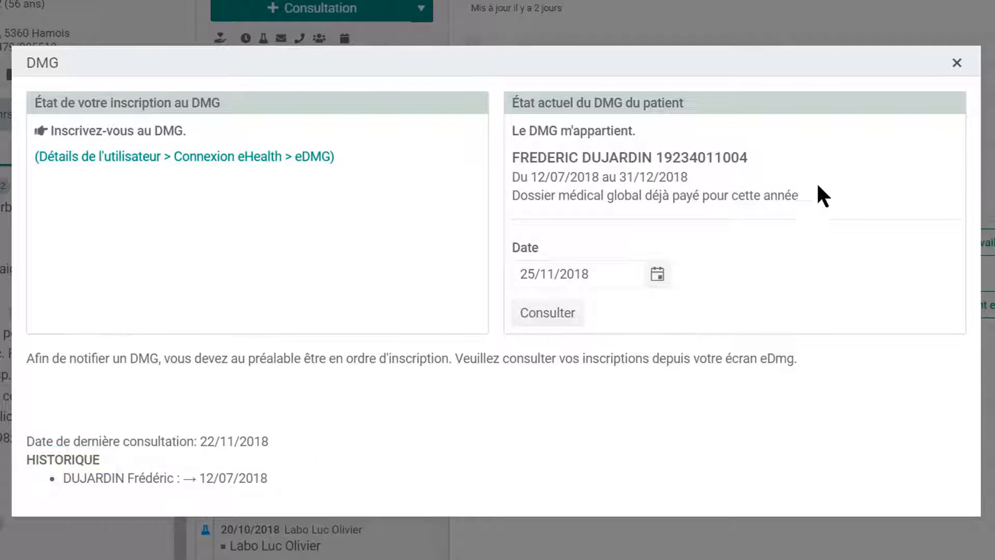
pyautogui.click(957, 63)
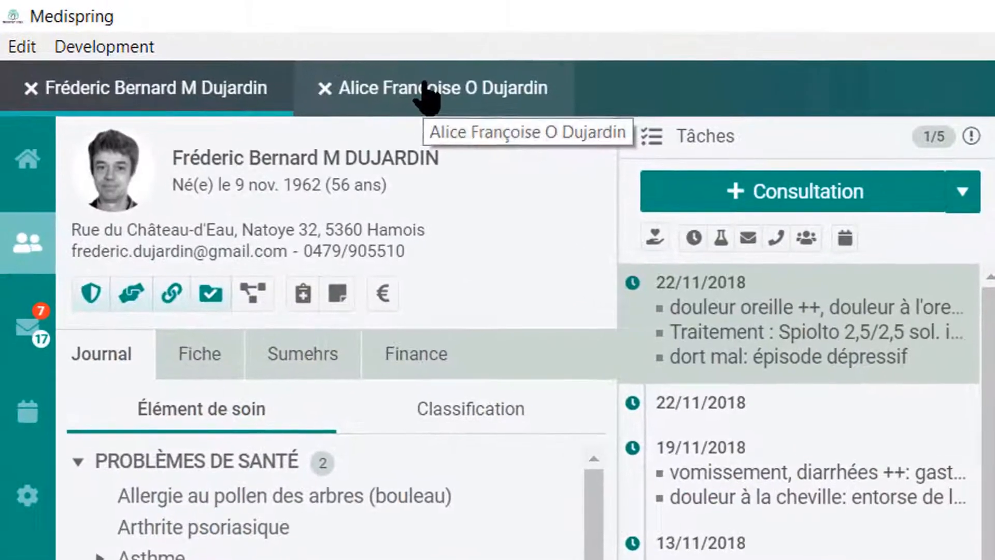
pyautogui.click(428, 92)
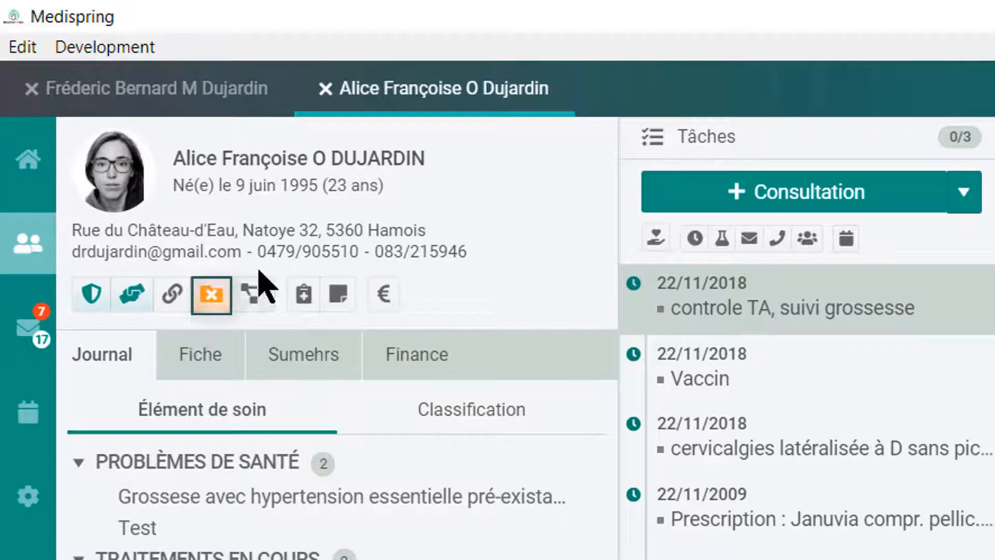
pyautogui.click(202, 98)
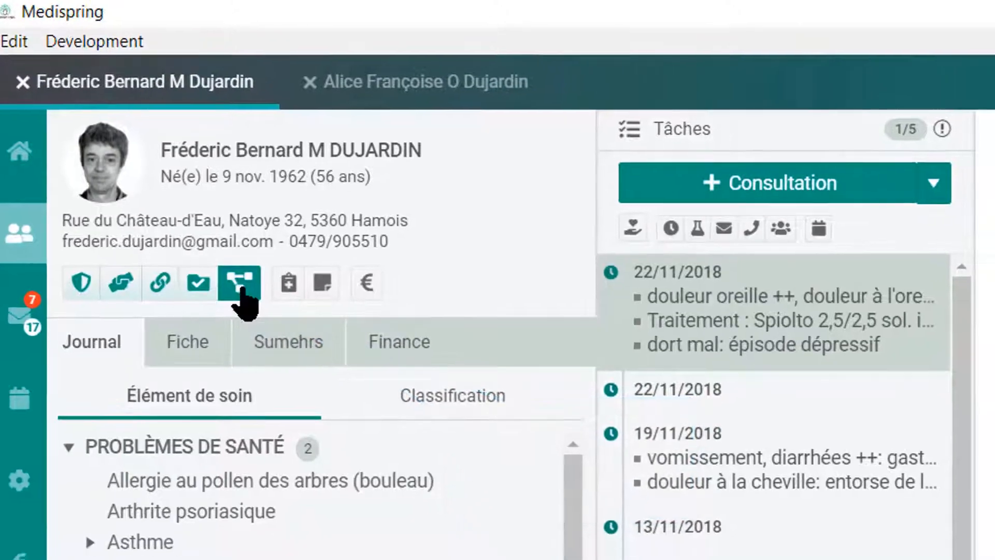
pyautogui.click(254, 303)
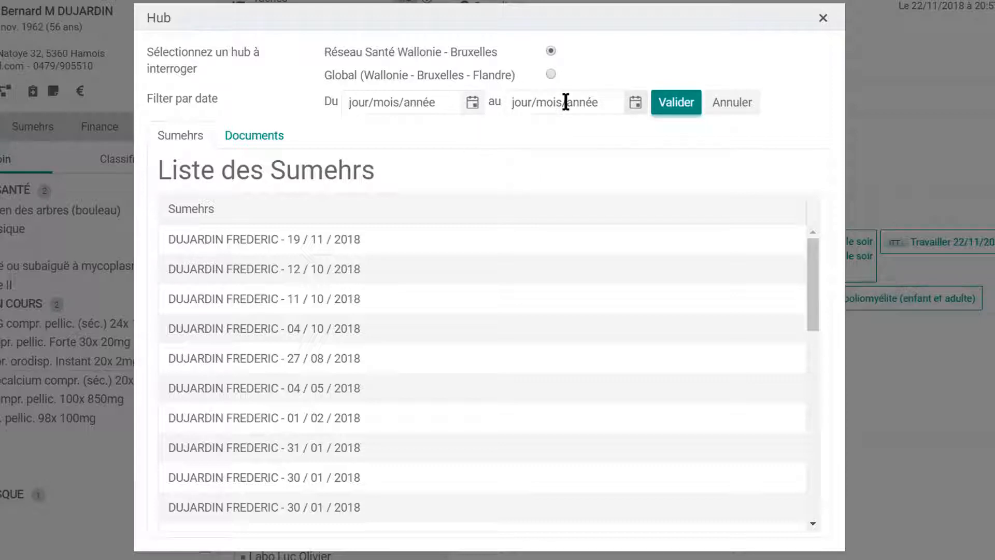
pyautogui.click(236, 243)
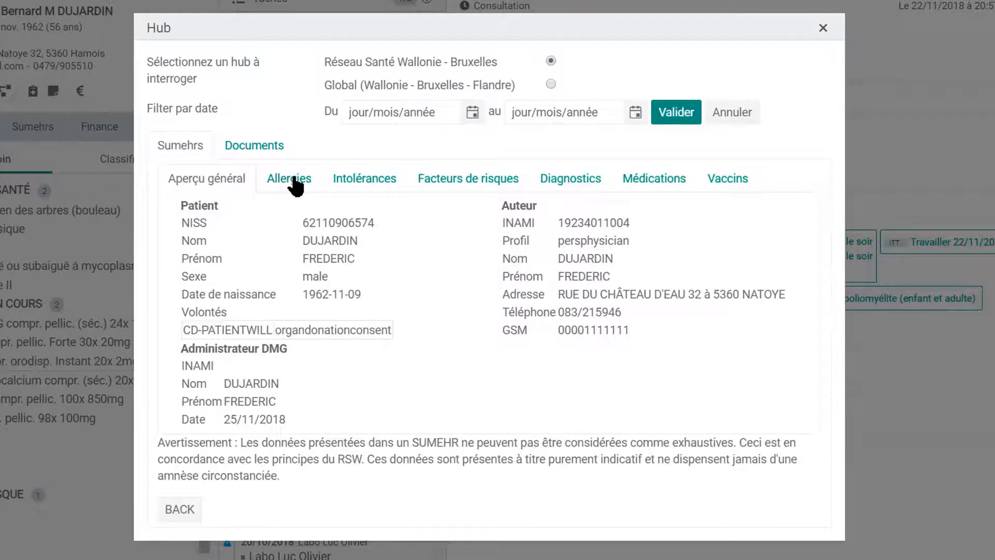
pyautogui.click(296, 184)
pyautogui.click(457, 161)
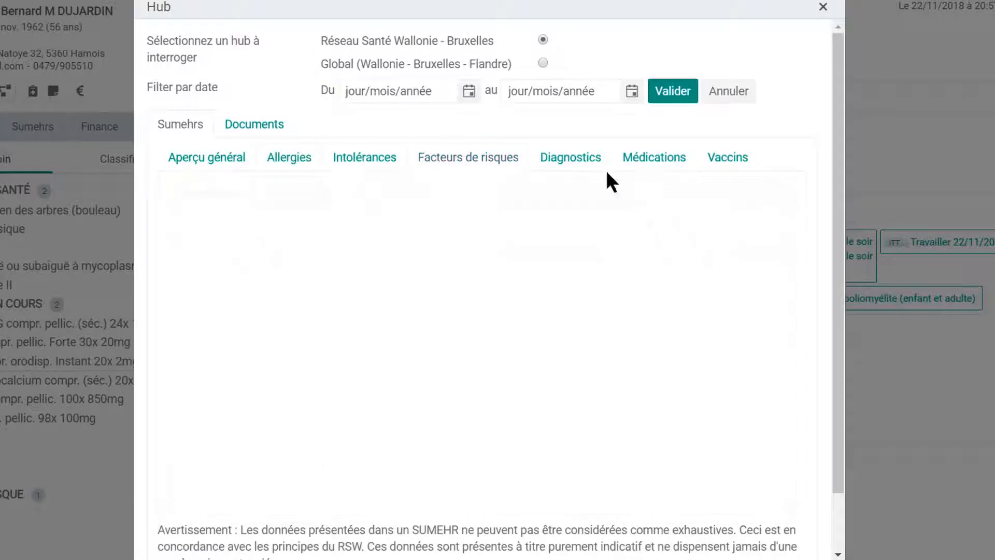
pyautogui.click(646, 158)
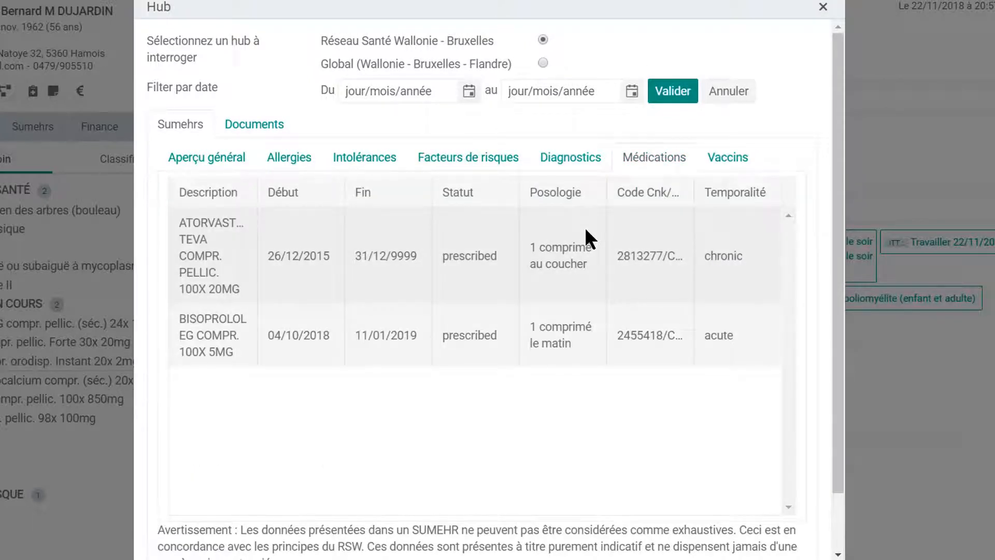
pyautogui.click(254, 125)
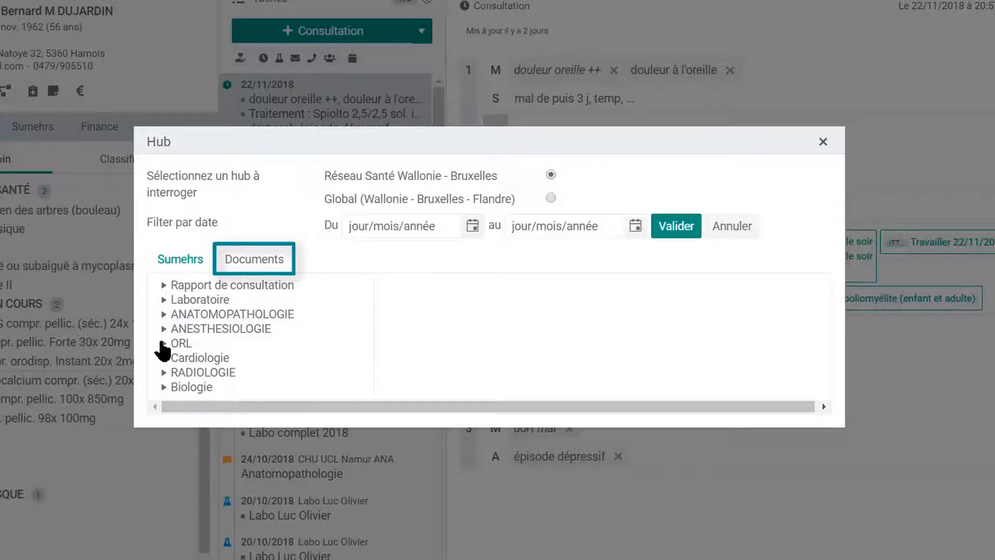
pyautogui.click(163, 344)
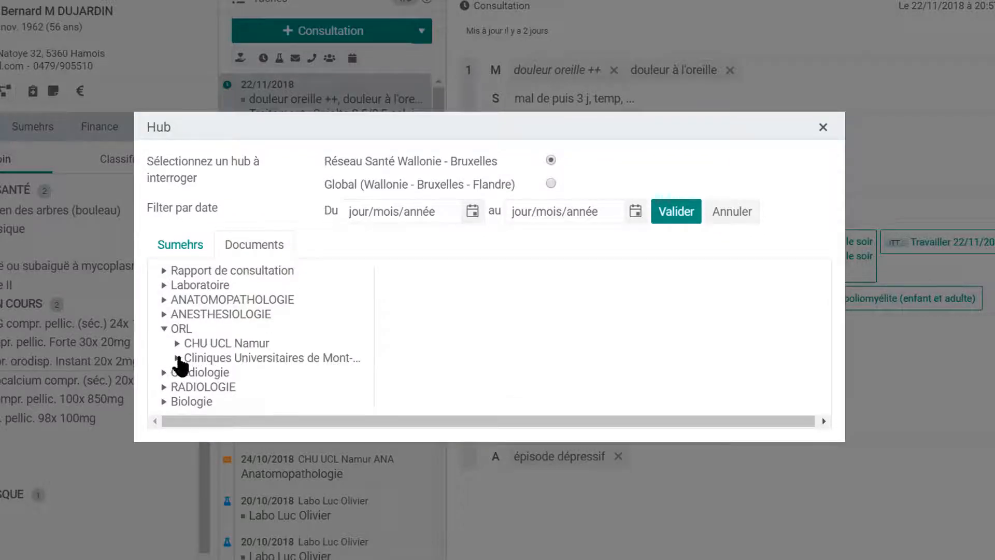
pyautogui.click(177, 358)
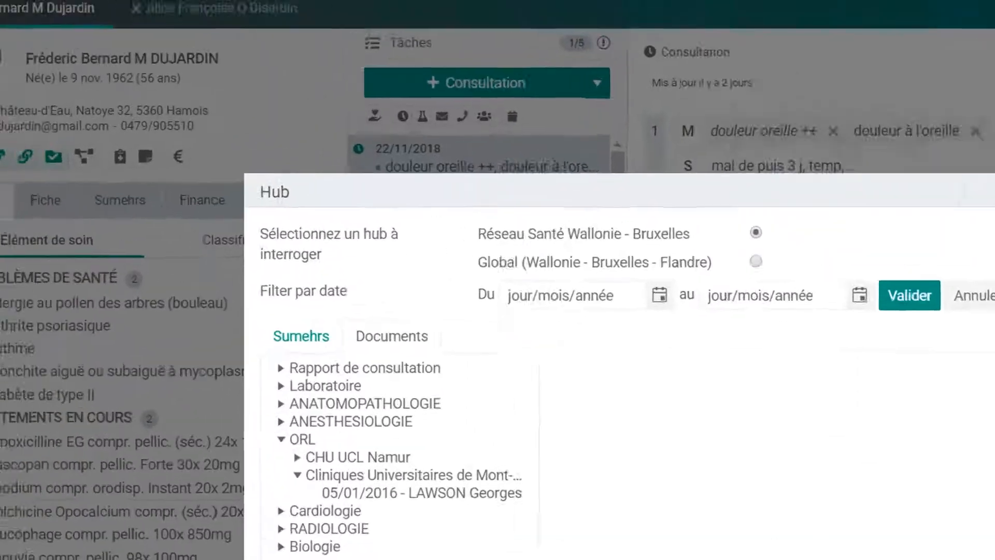
pyautogui.click(990, 191)
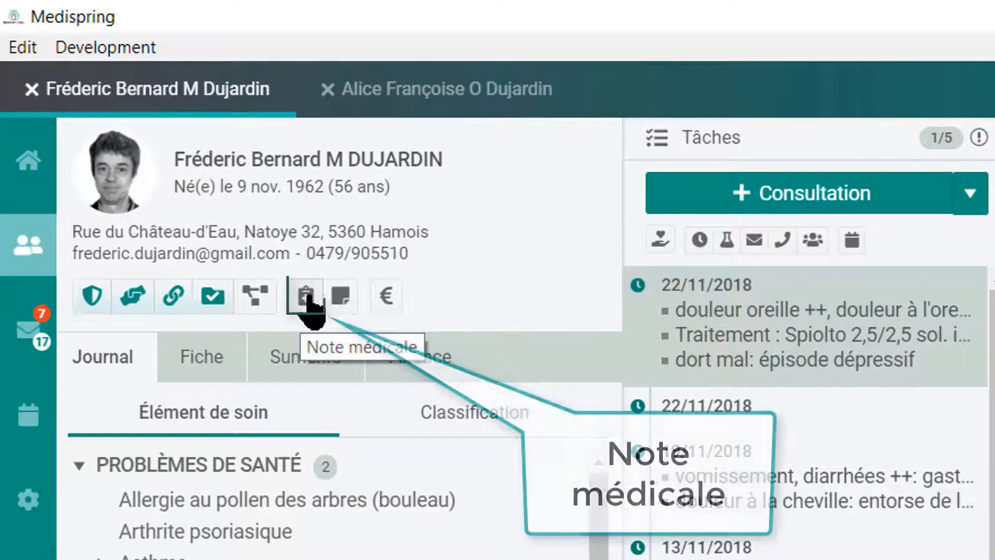
pyautogui.click(307, 298)
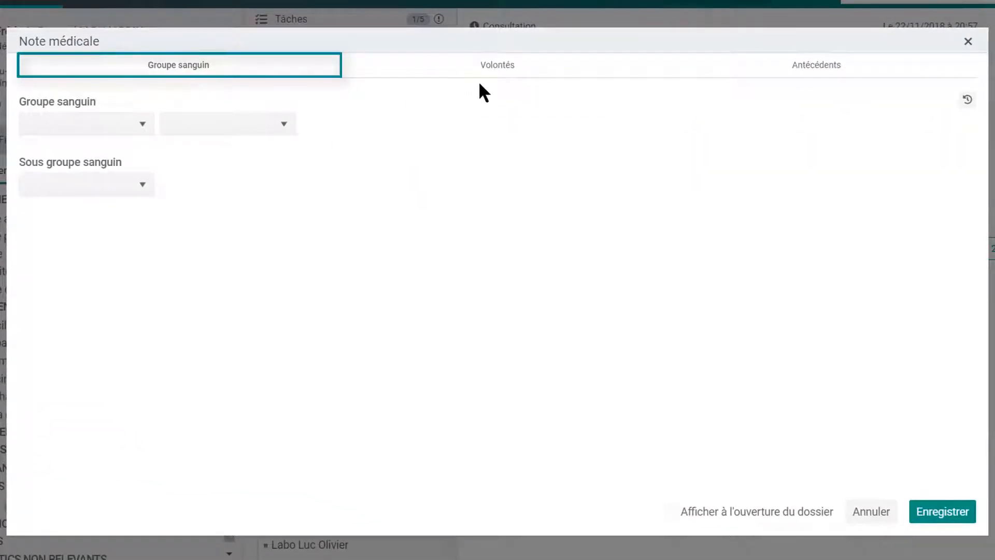
pyautogui.click(482, 78)
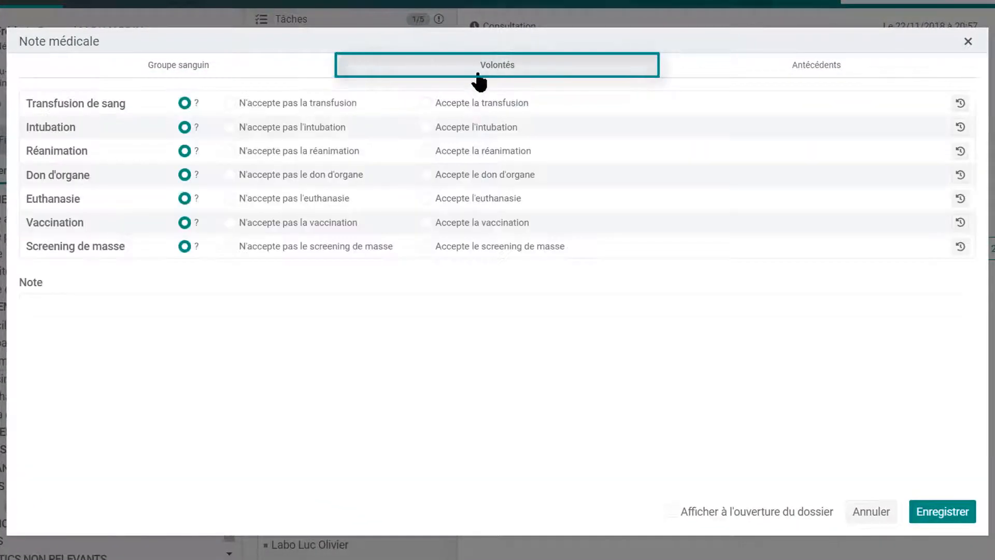
pyautogui.click(847, 67)
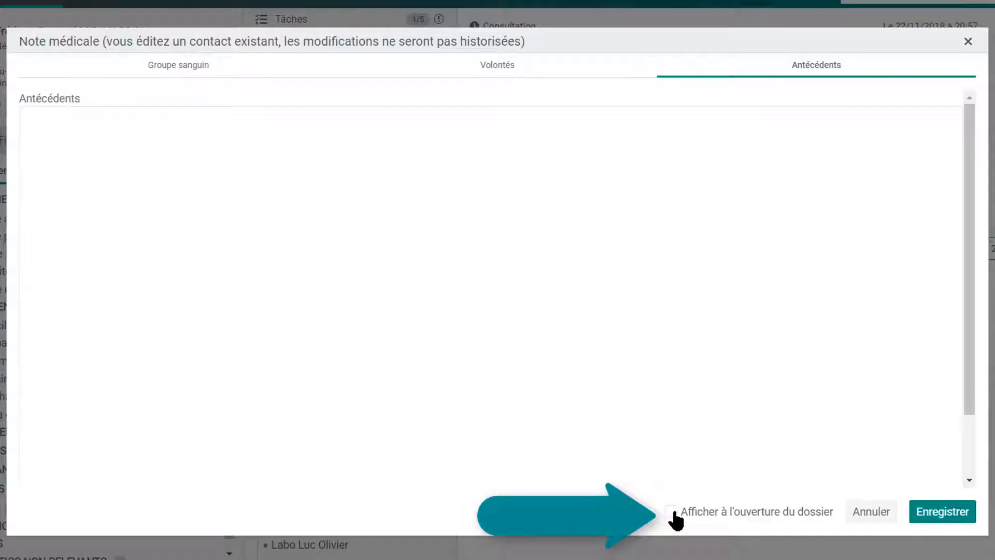
pyautogui.click(945, 520)
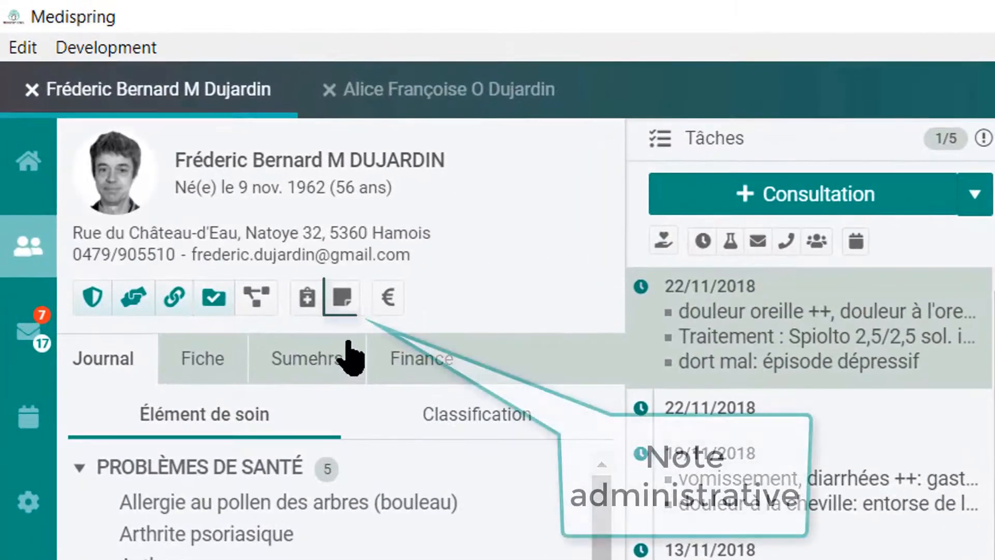
pyautogui.click(342, 298)
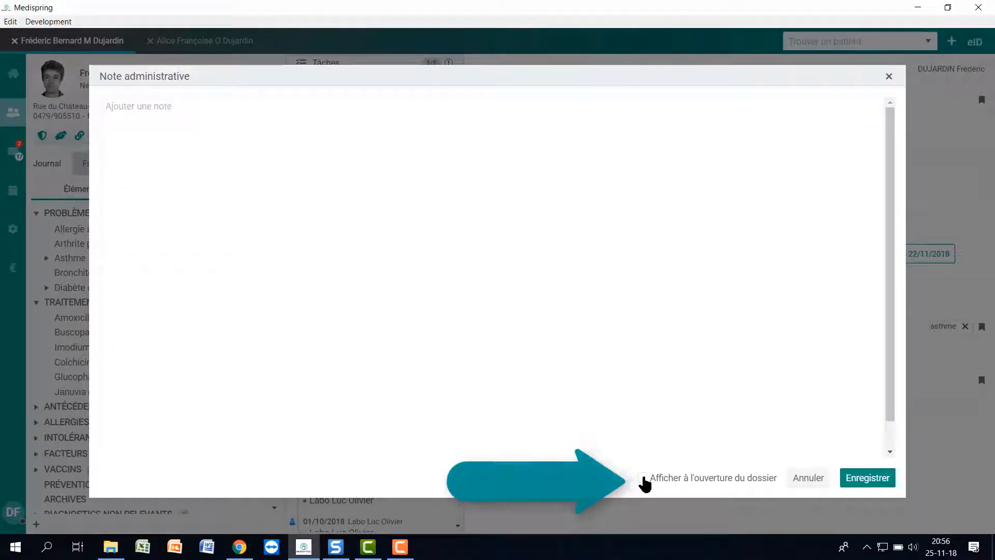
pyautogui.click(868, 477)
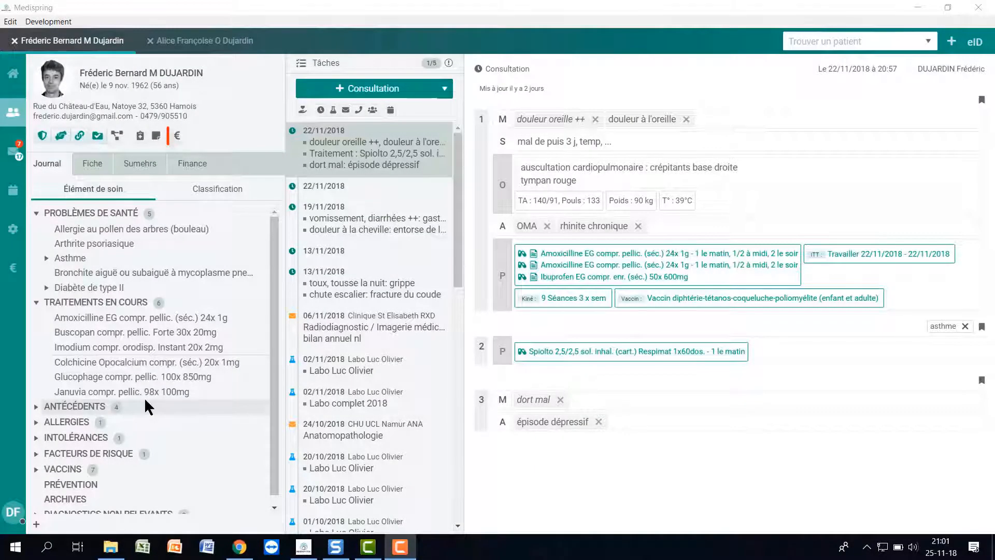
# Create a billing attestation with consultation 101076 and technical act 353231, then proceed to pricing.
pyautogui.click(178, 138)
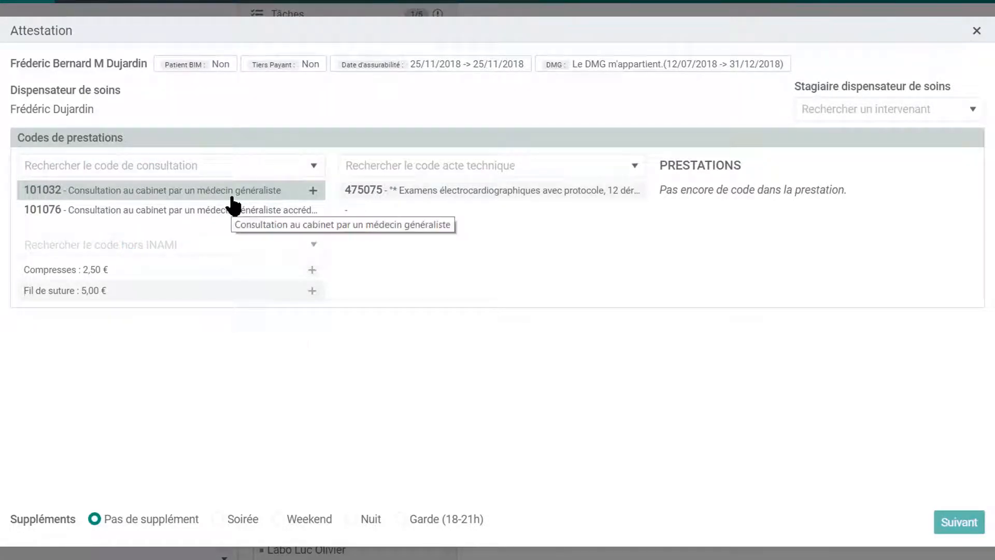
pyautogui.click(156, 215)
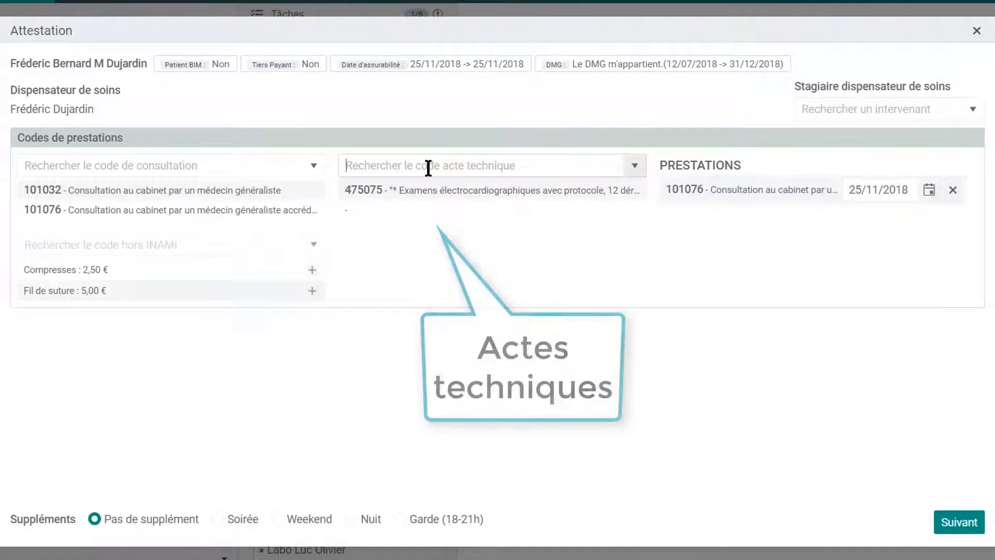
pyautogui.click(428, 167)
pyautogui.write('35')
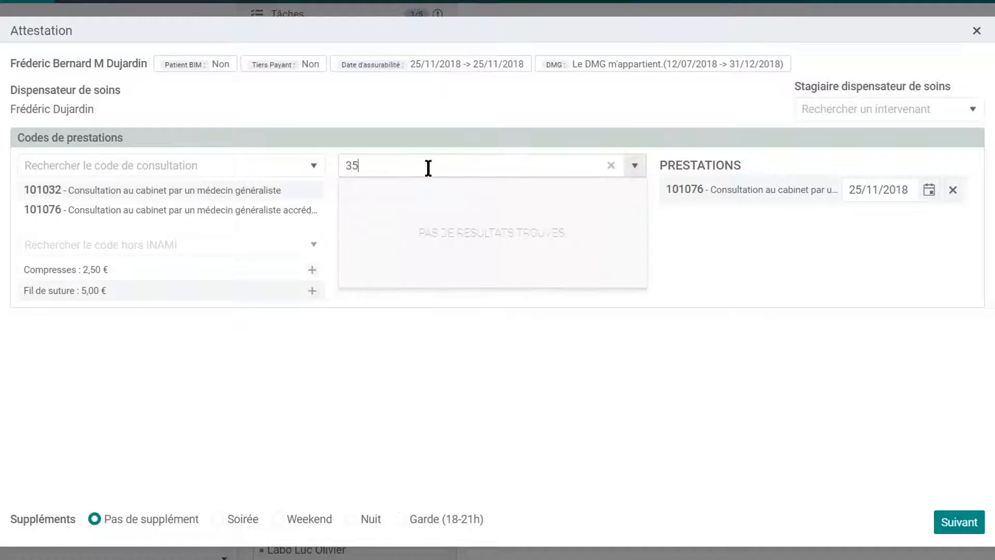
pyautogui.write('3231')
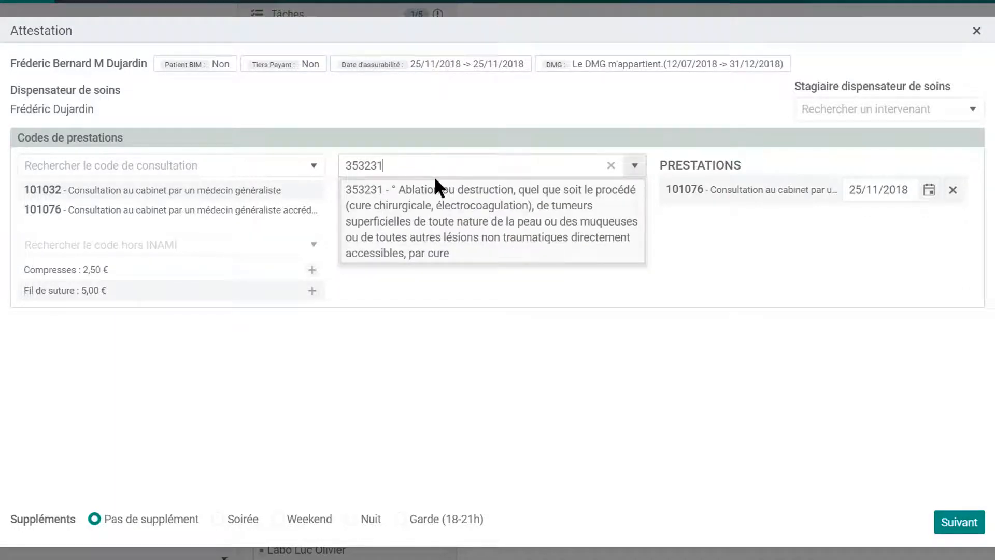
pyautogui.click(452, 203)
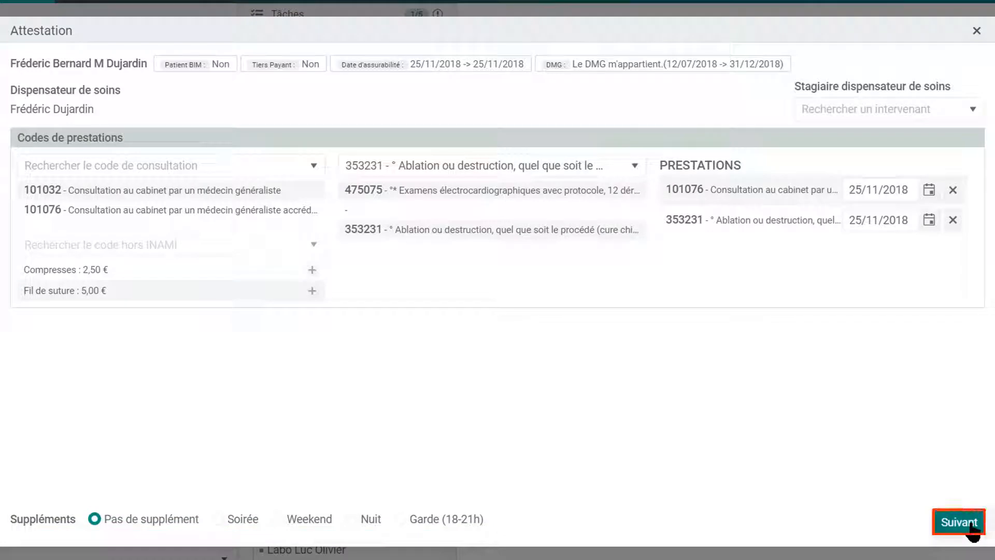
pyautogui.click(970, 524)
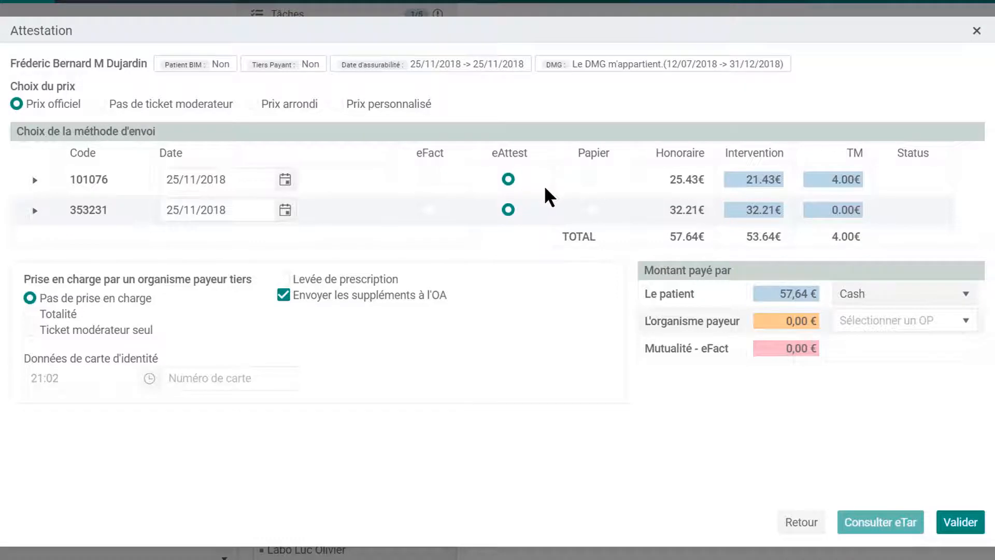
# Send act 353231 via eFact, justify tiers-payant with Détresse financière, and keep Prix officiel.
pyautogui.click(429, 210)
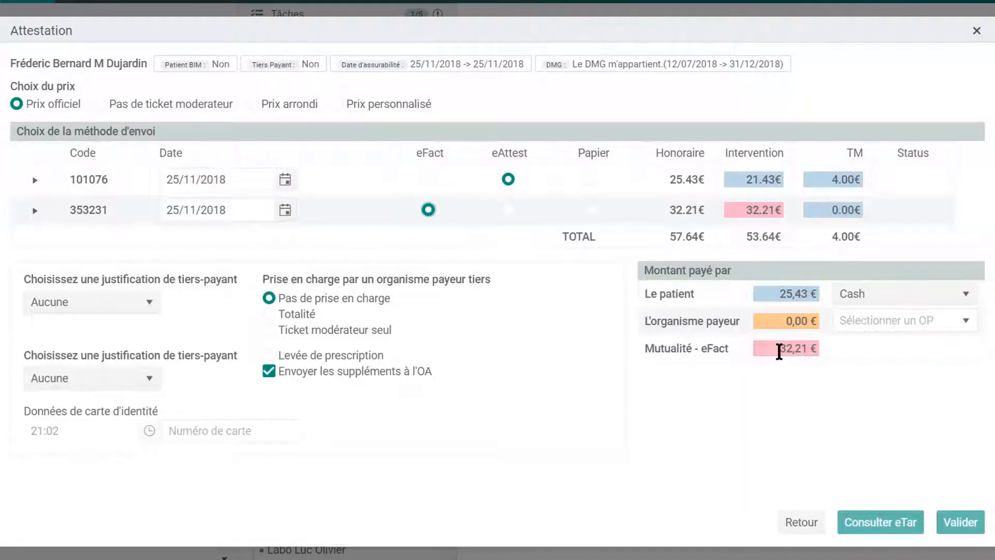
pyautogui.click(150, 305)
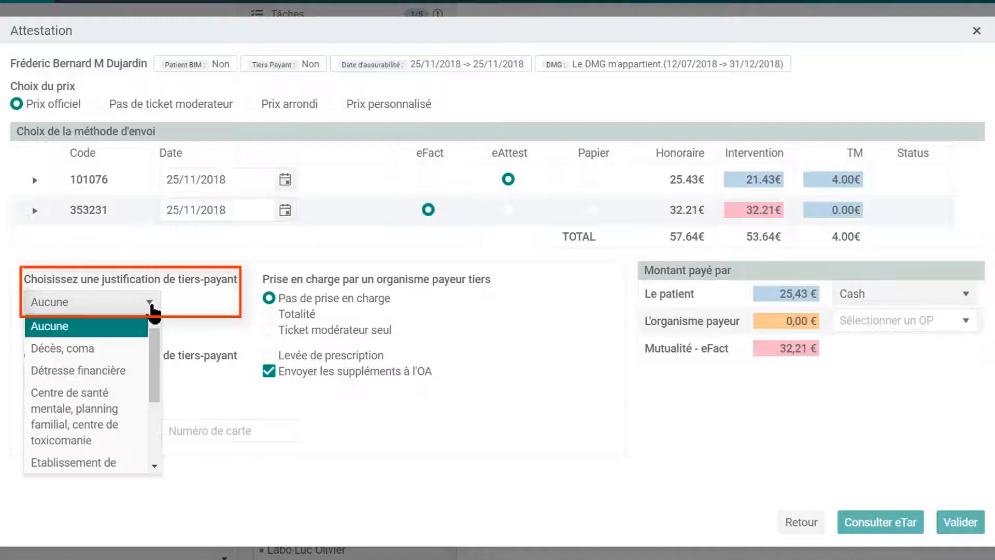
pyautogui.click(110, 372)
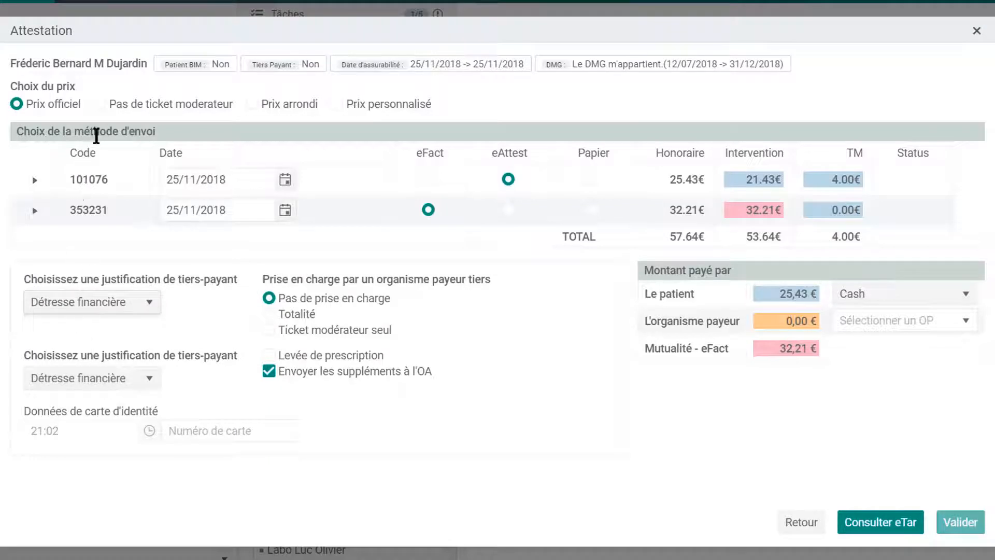
pyautogui.click(100, 103)
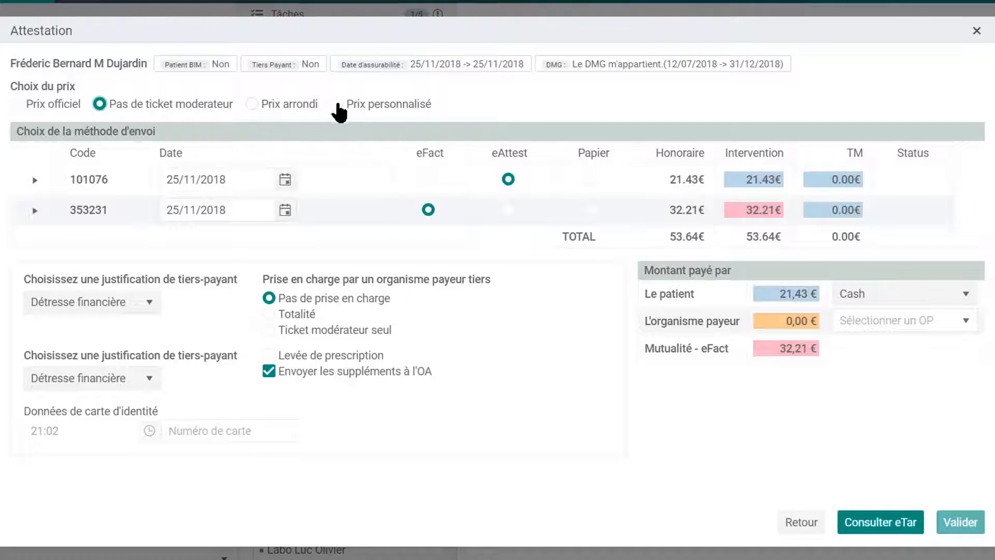
pyautogui.click(17, 104)
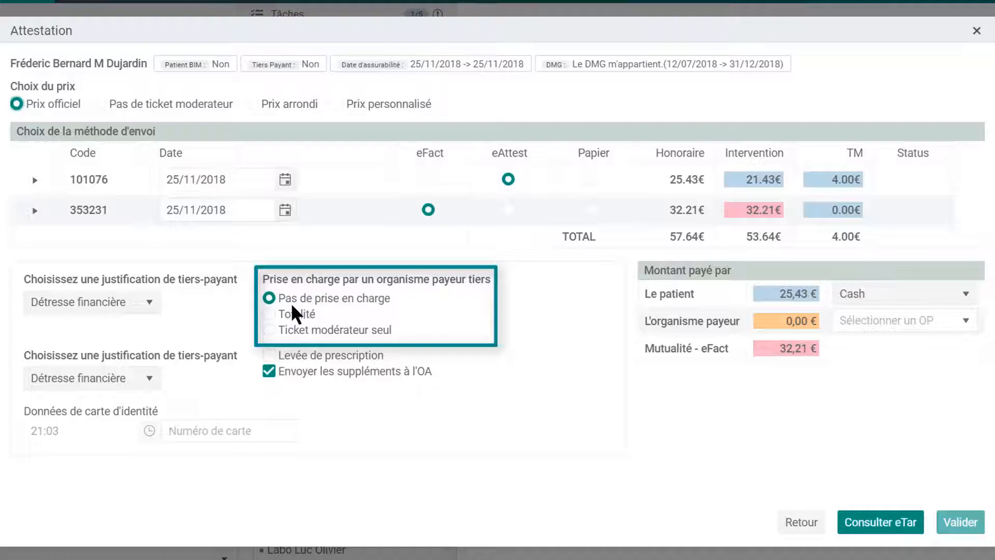
# Have CPAS Hamois cover only the 4,00€ ticket modérateur, check eTar, and validate the attestation.
pyautogui.click(269, 331)
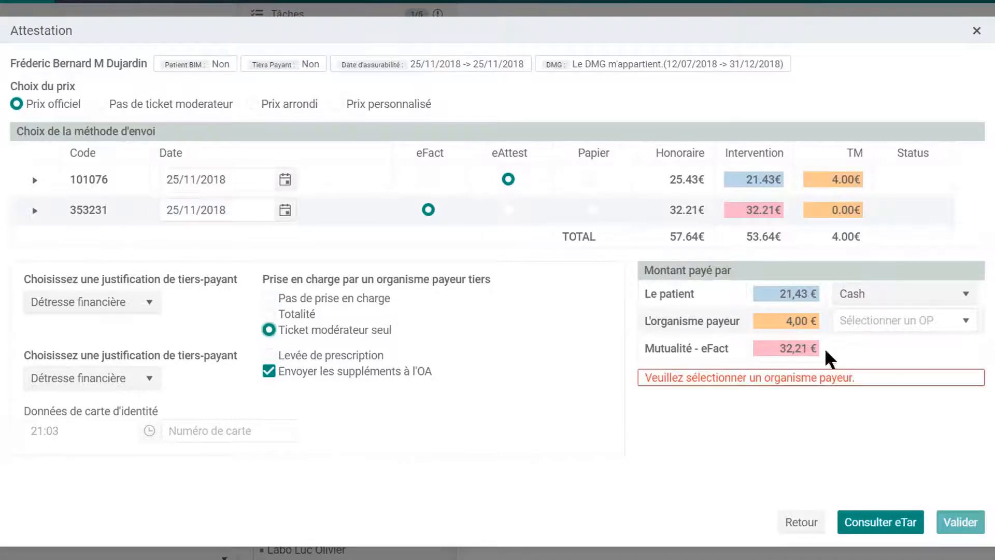
pyautogui.click(886, 322)
pyautogui.write('c')
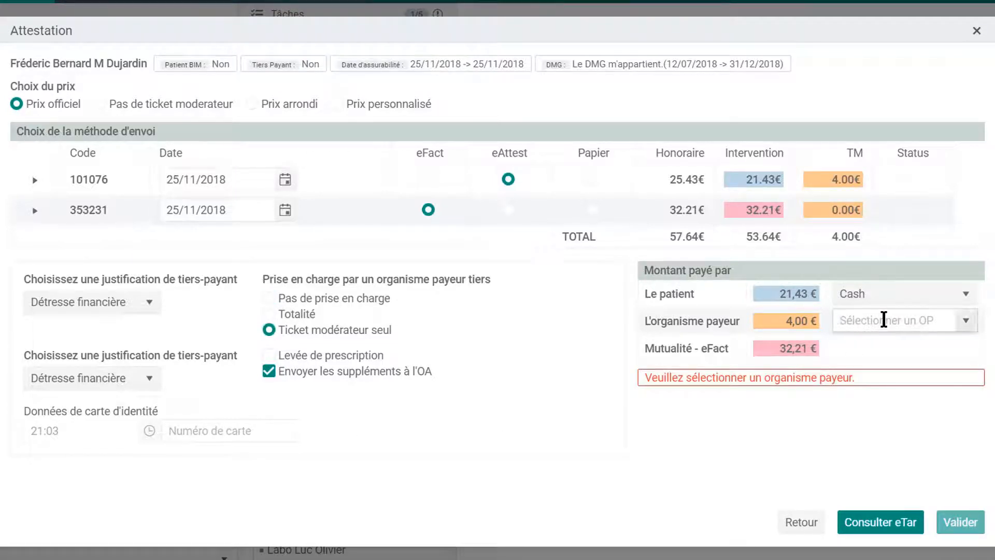
pyautogui.write('pa')
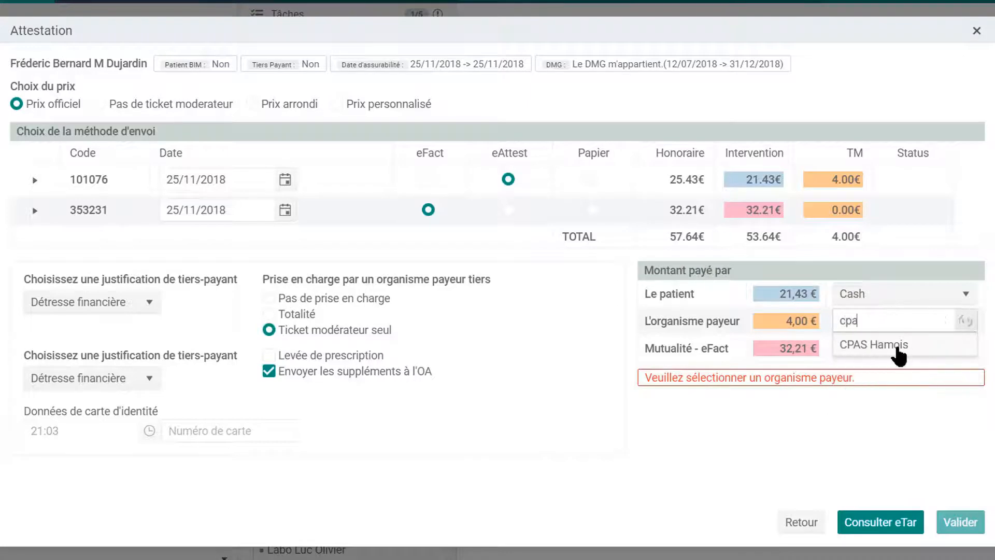
pyautogui.click(898, 353)
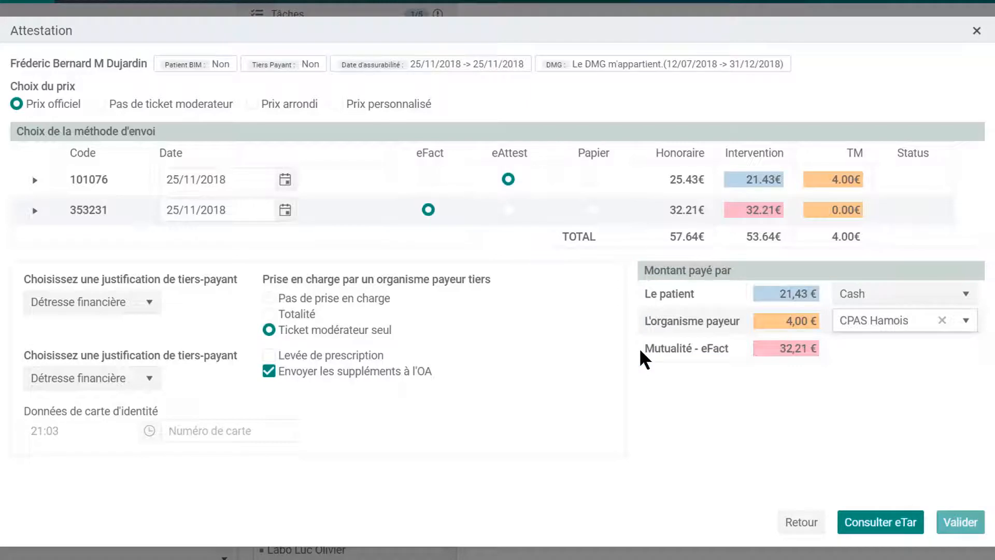
pyautogui.click(893, 531)
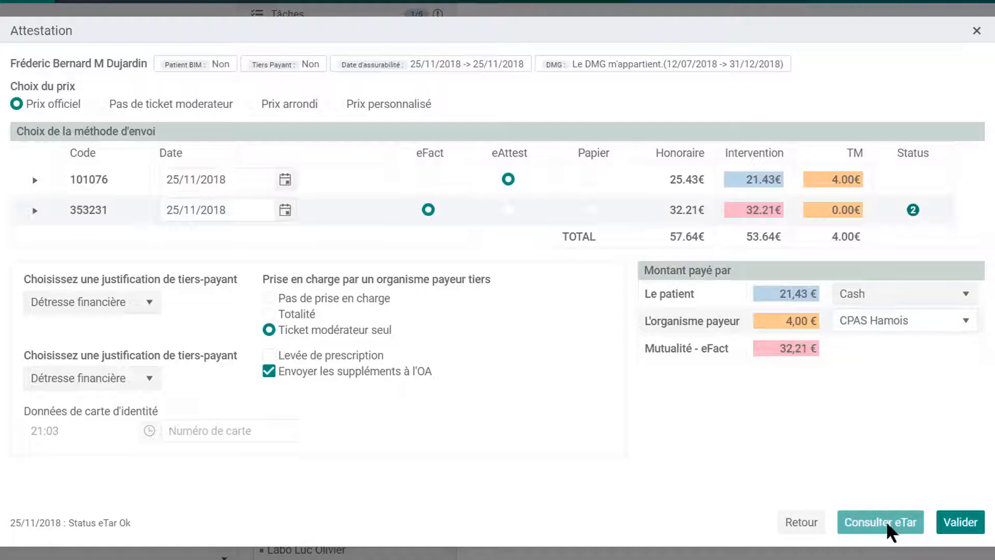
pyautogui.click(973, 533)
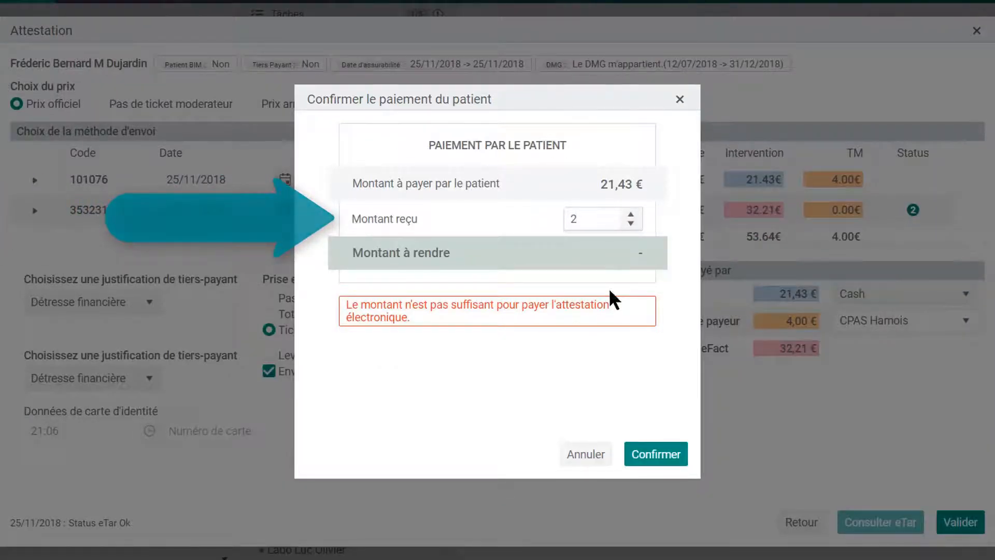
# Record 22 € received from the patient and confirm to issue the attestation with barcode.
pyautogui.write('2')
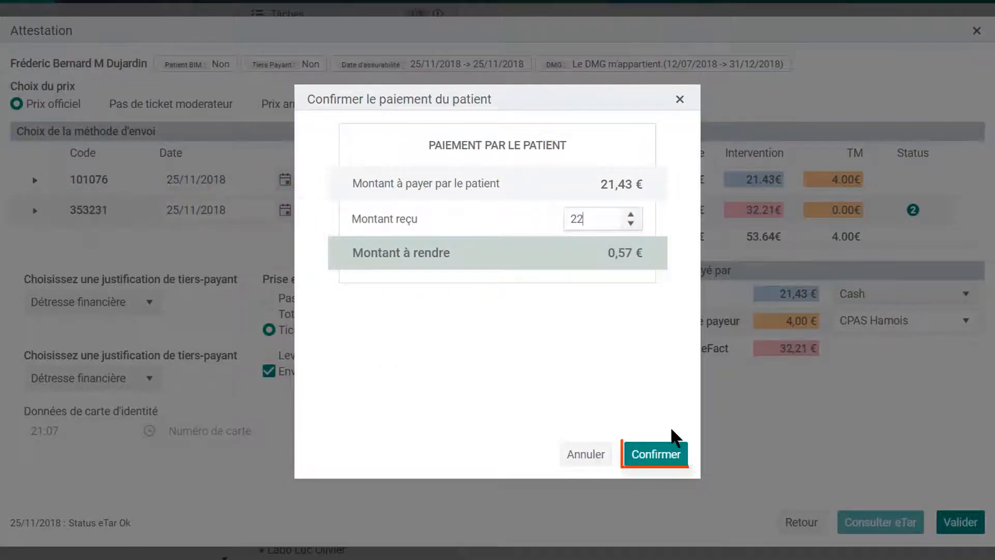
pyautogui.click(679, 455)
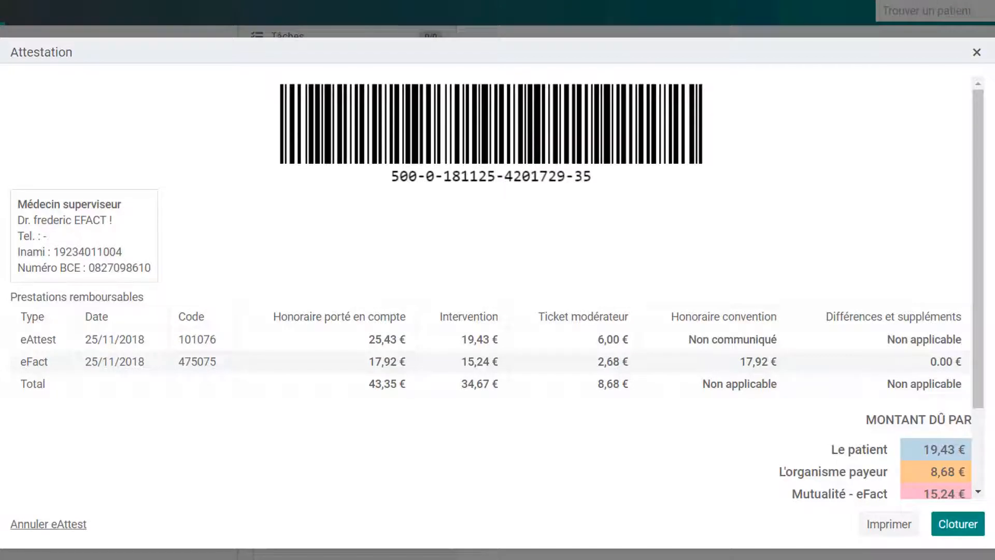
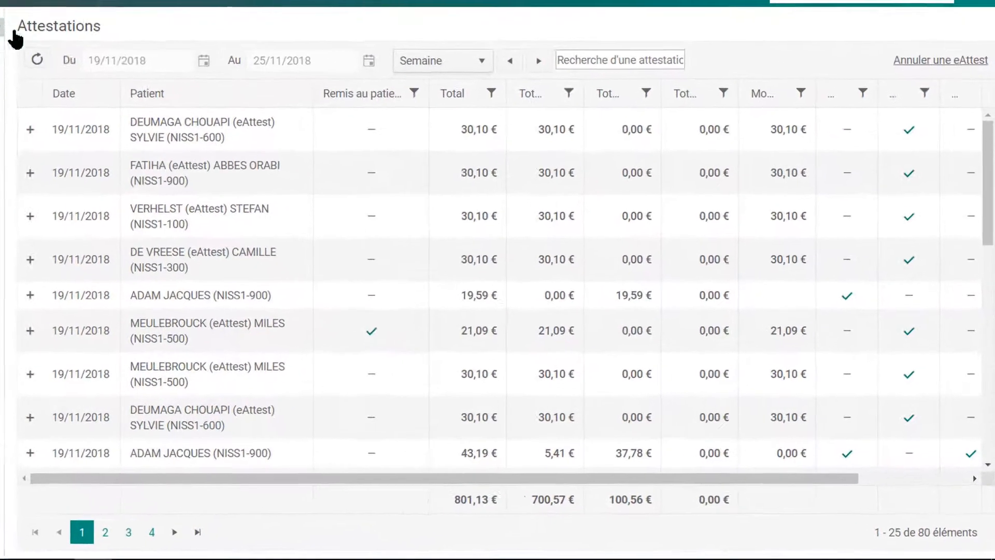
# Keep the Semaine period and expand invoice 000605 on the first attestation, scrolling right to Aperçu.
pyautogui.click(475, 58)
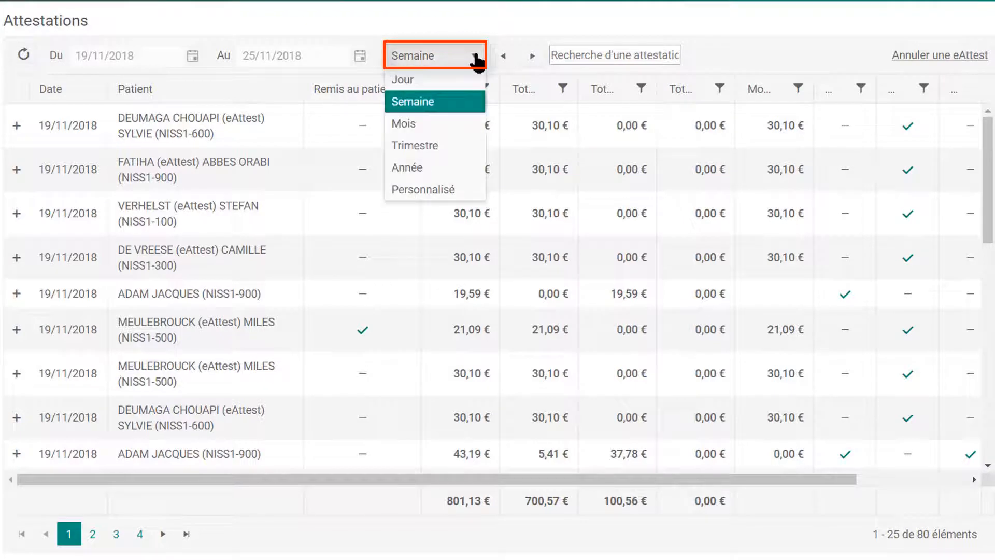
pyautogui.click(475, 58)
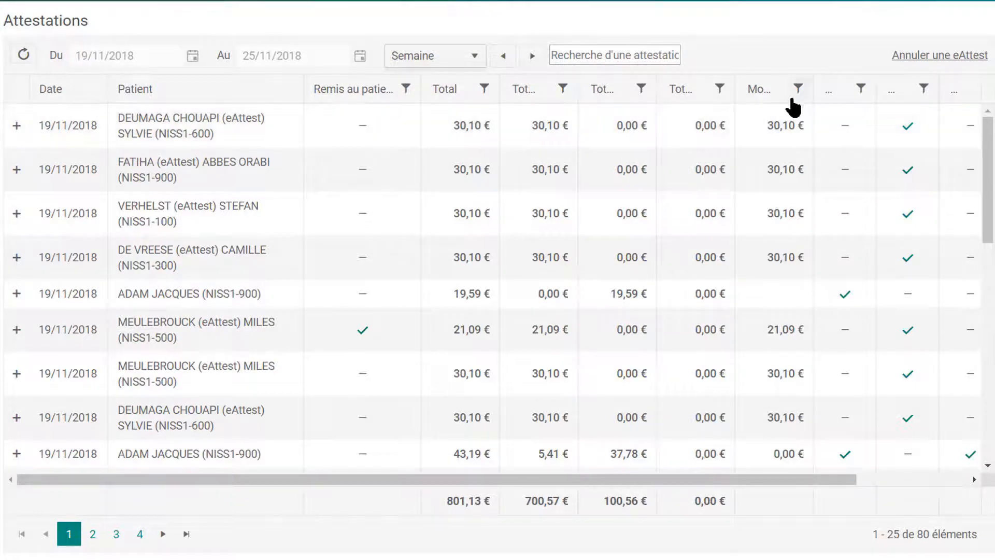
pyautogui.click(16, 126)
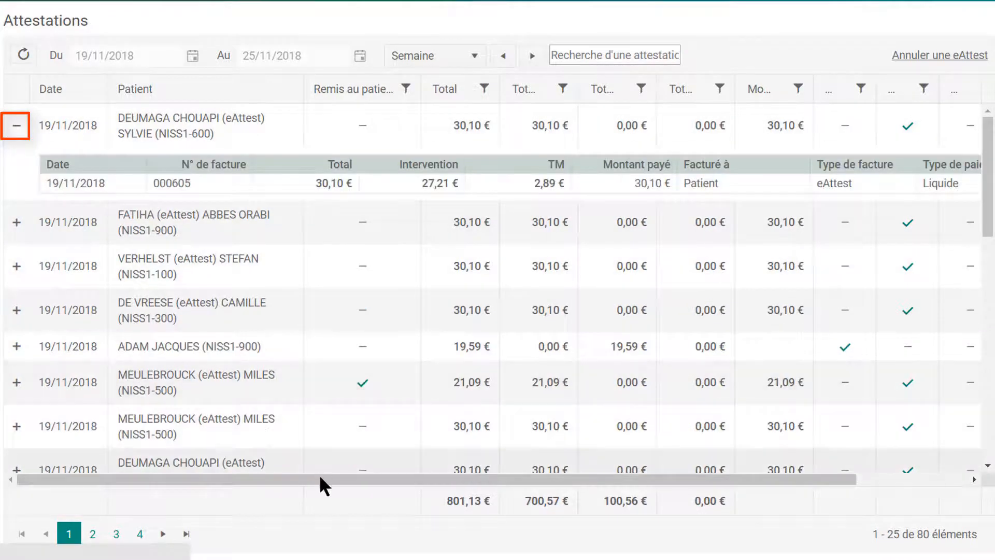
pyautogui.moveTo(320, 479); pyautogui.dragTo(676, 503)
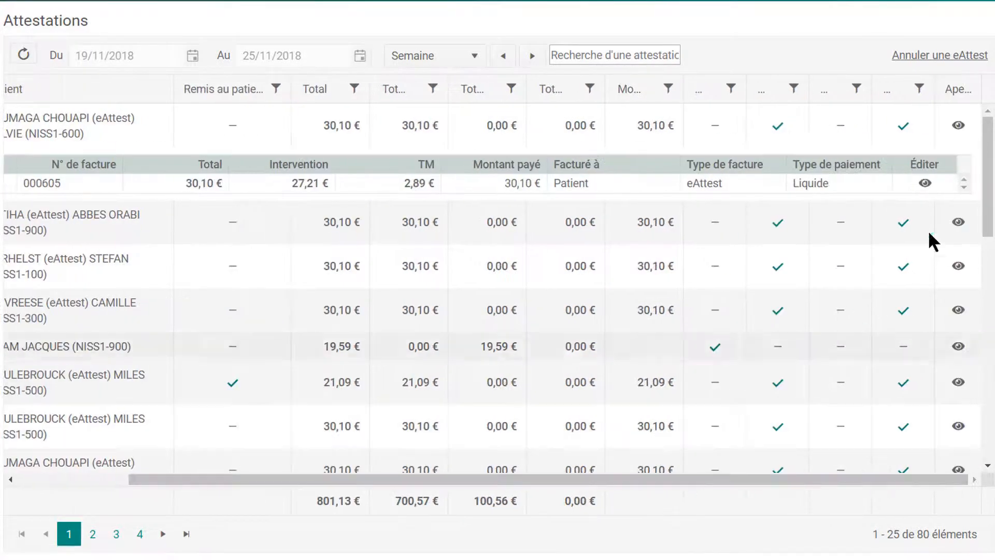
pyautogui.click(959, 126)
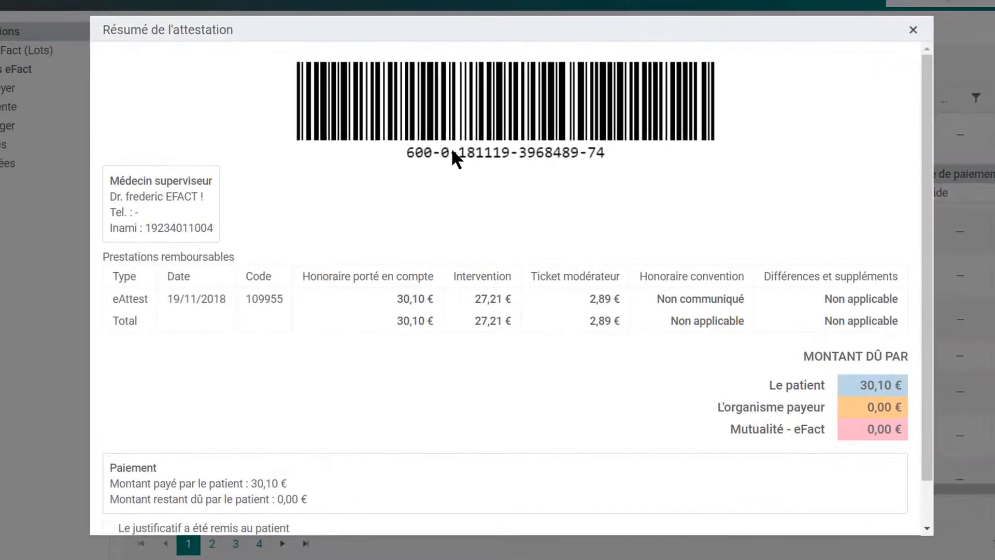
pyautogui.click(913, 30)
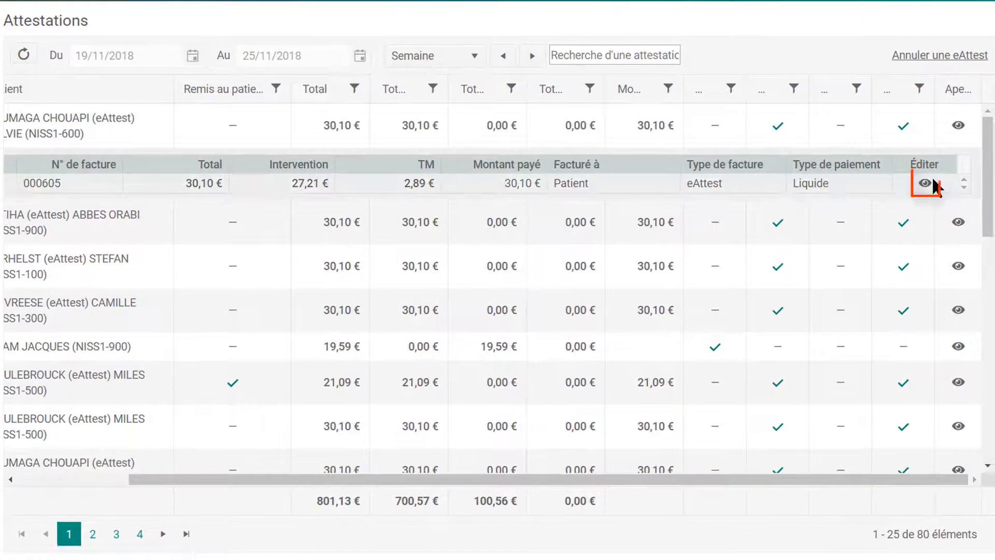
pyautogui.click(932, 185)
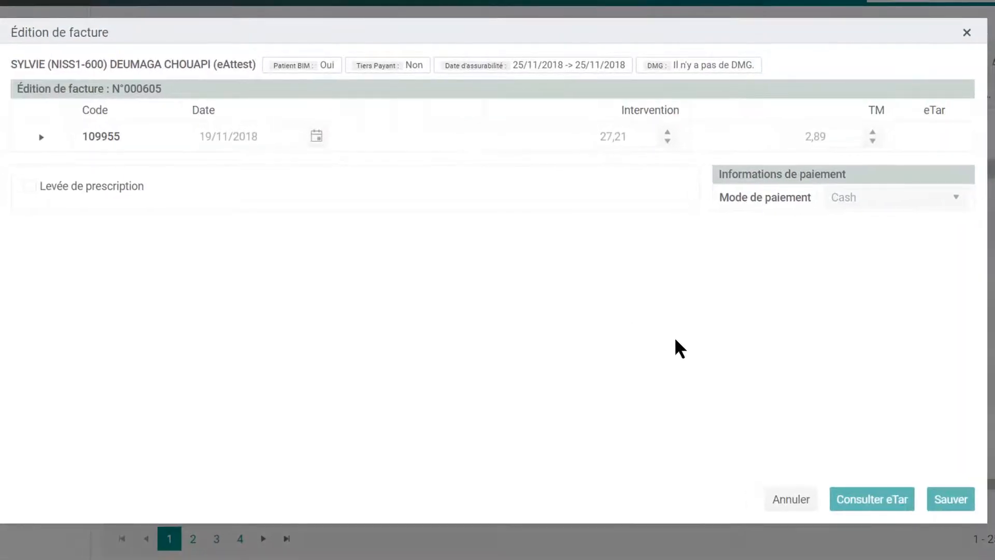
pyautogui.click(967, 33)
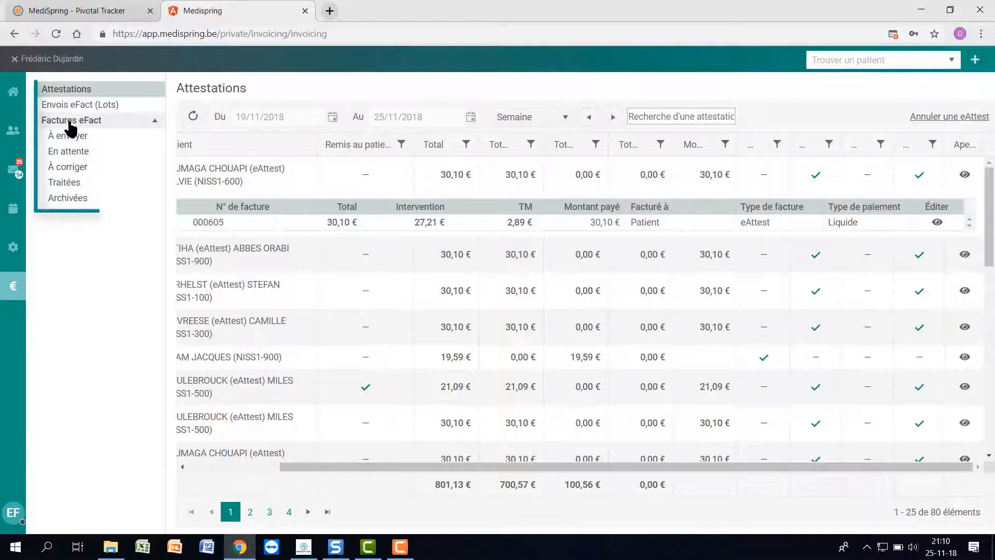
# Show the eFact invoices waiting to be sent (À envoyer).
pyautogui.click(104, 137)
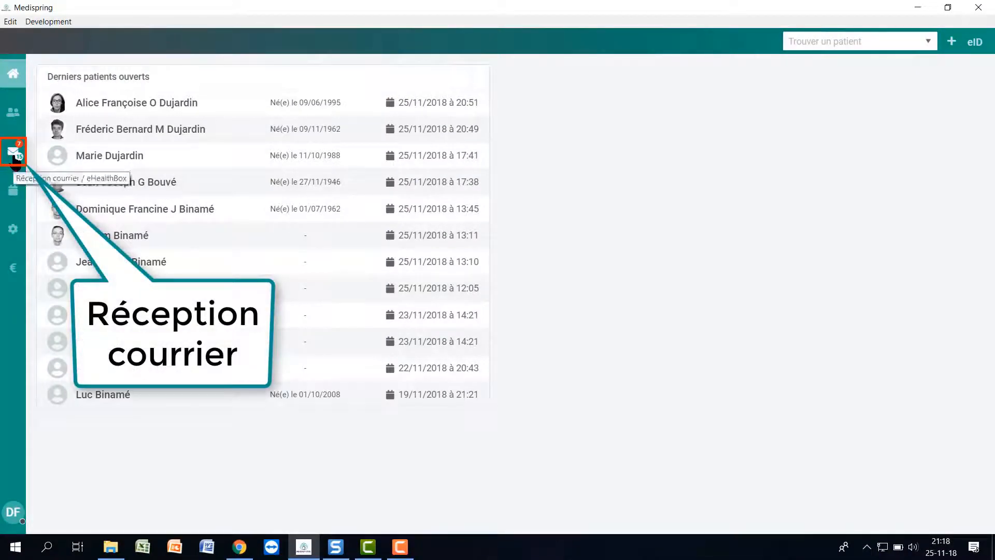
# Open the eHealthBox received mail, collapse and re-expand the 25.11.2018 group, and browse the messages.
pyautogui.click(16, 161)
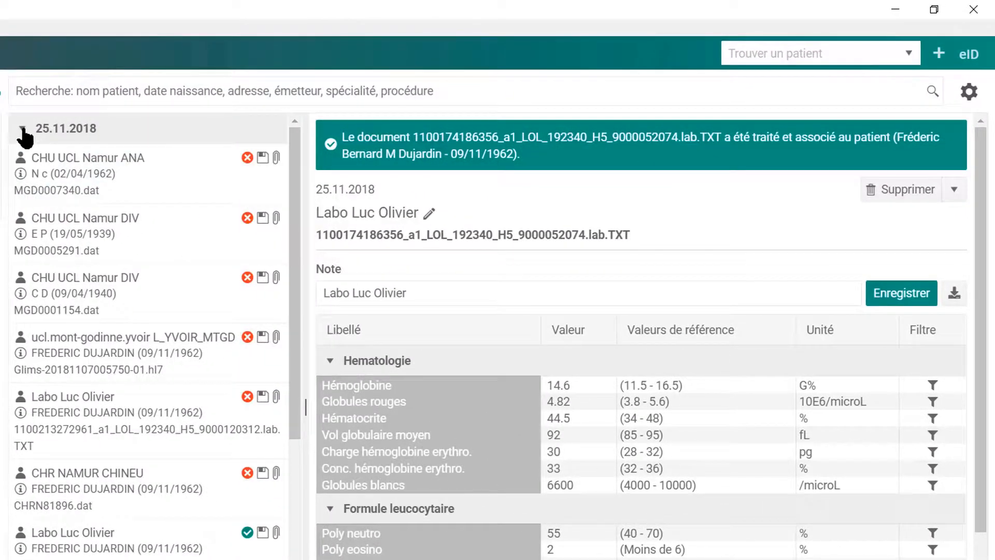
pyautogui.click(23, 129)
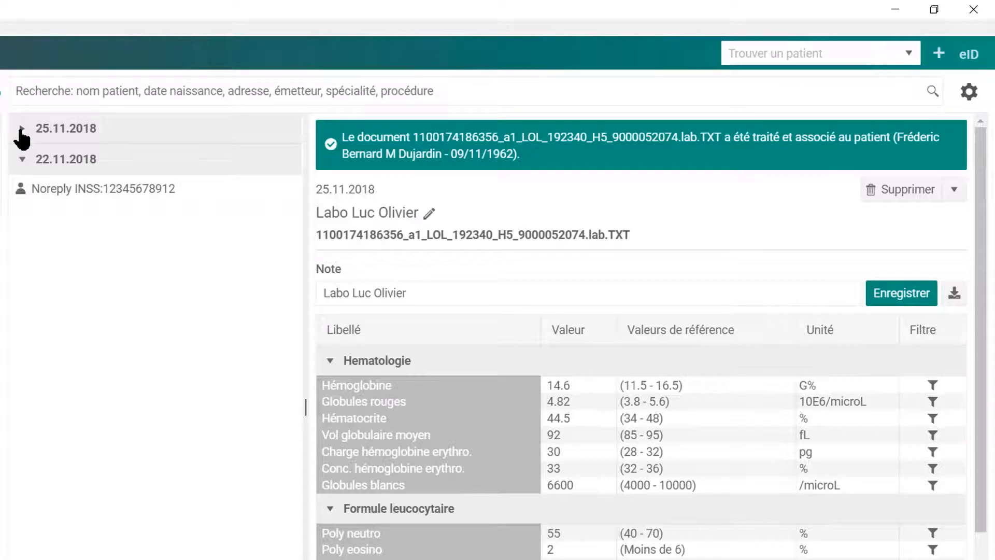
pyautogui.click(22, 129)
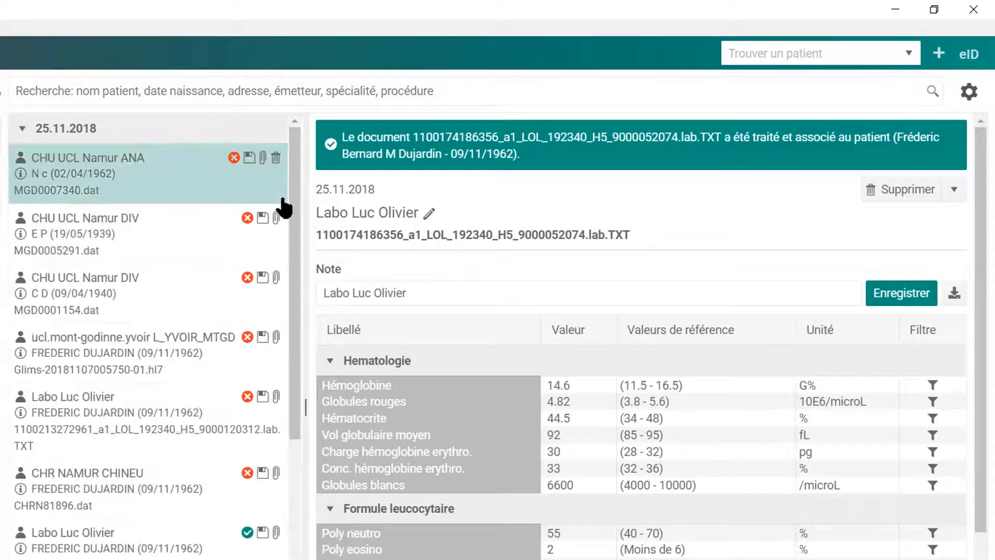
pyautogui.moveTo(290, 193); pyautogui.dragTo(318, 421)
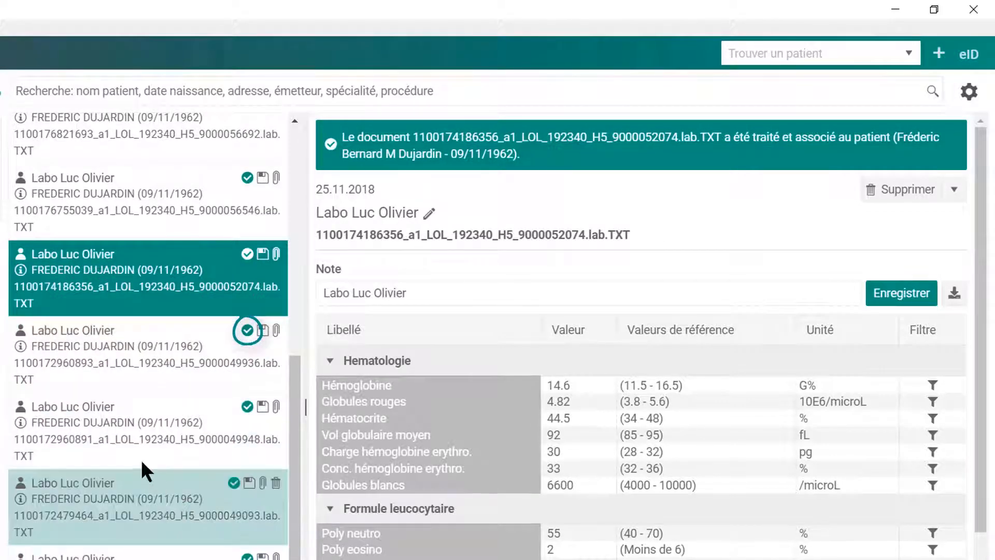
# Save the note 'bio complète normale' on the Labo Luc Olivier result ending 049948.
pyautogui.click(121, 442)
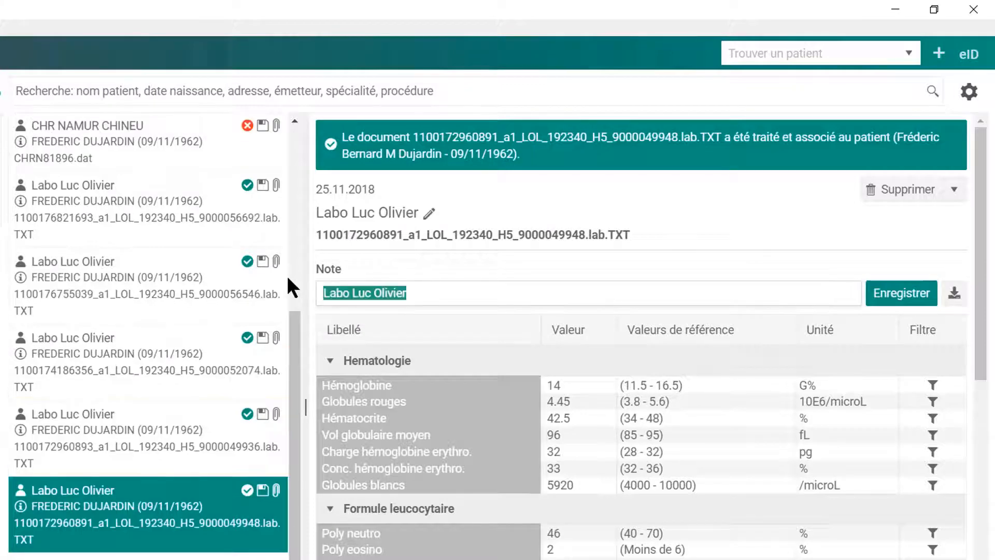
pyautogui.write('bio comp')
pyautogui.scroll(-1, 306, 317)
pyautogui.write('lète normale')
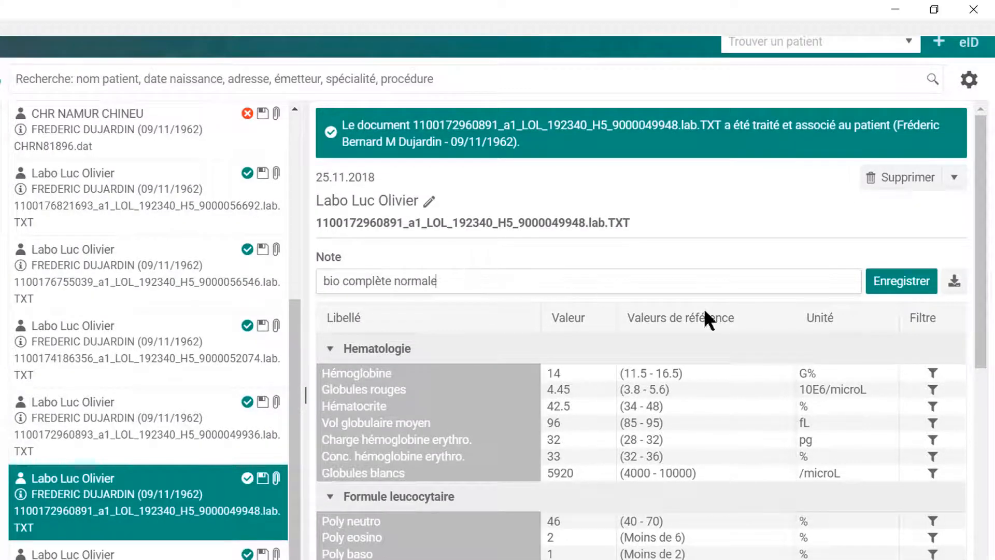
pyautogui.click(886, 284)
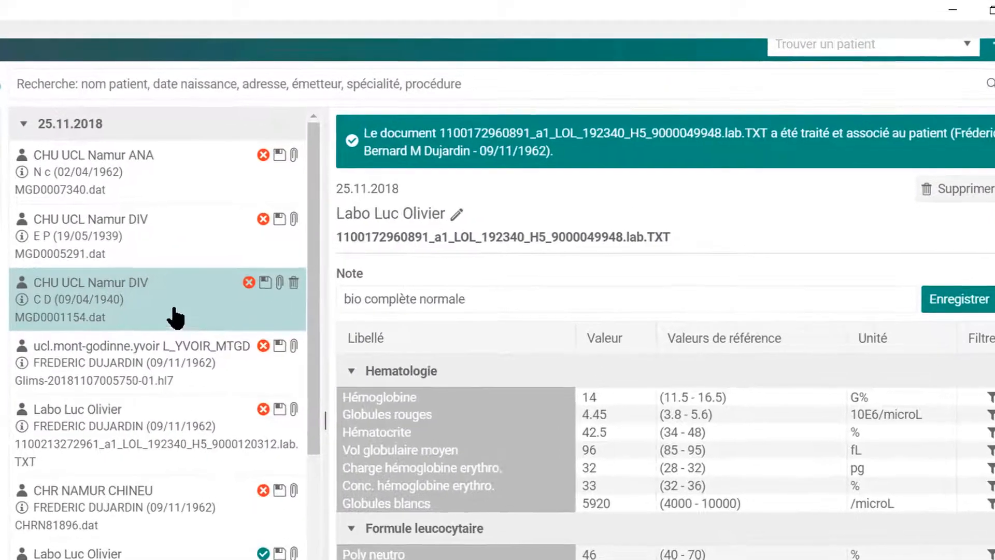
# Manually link the unmatched CHU UCL Namur ANA mail to the first patient found, then reopen the Labo Luc Olivier result.
pyautogui.click(186, 176)
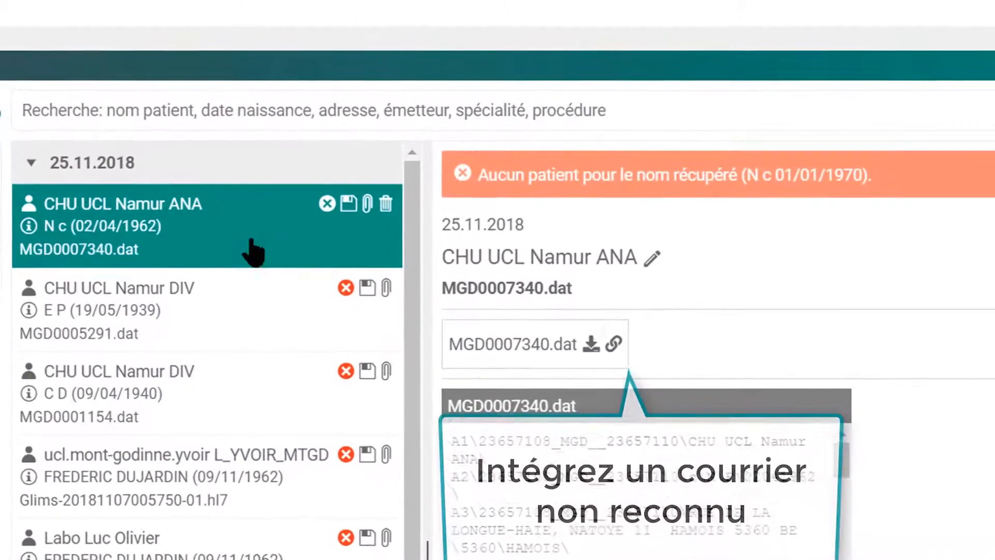
pyautogui.click(617, 346)
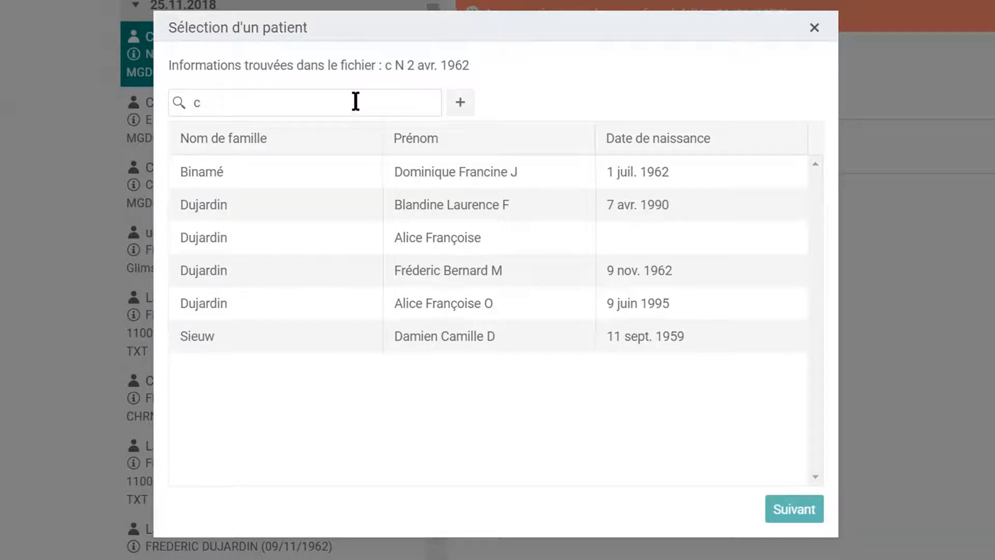
pyautogui.click(299, 175)
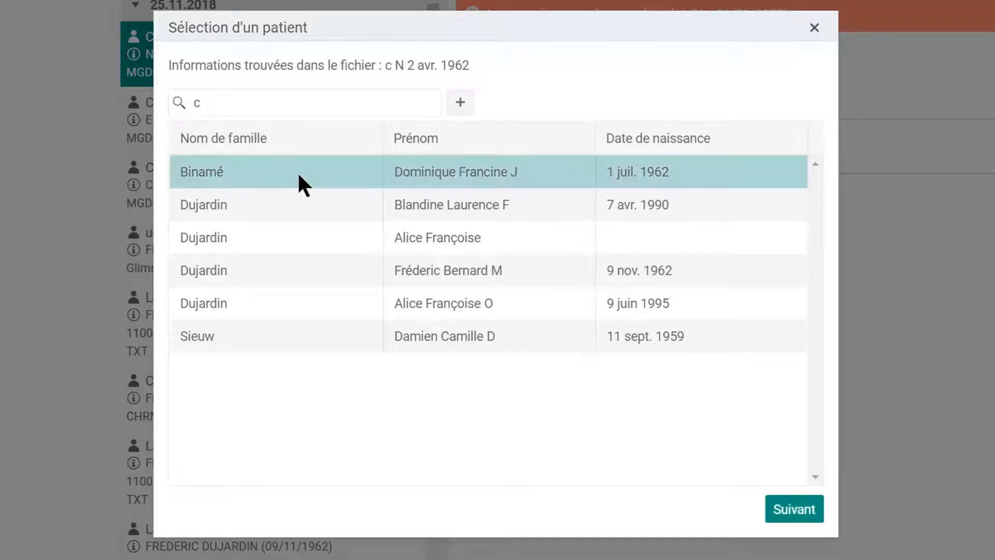
pyautogui.click(801, 512)
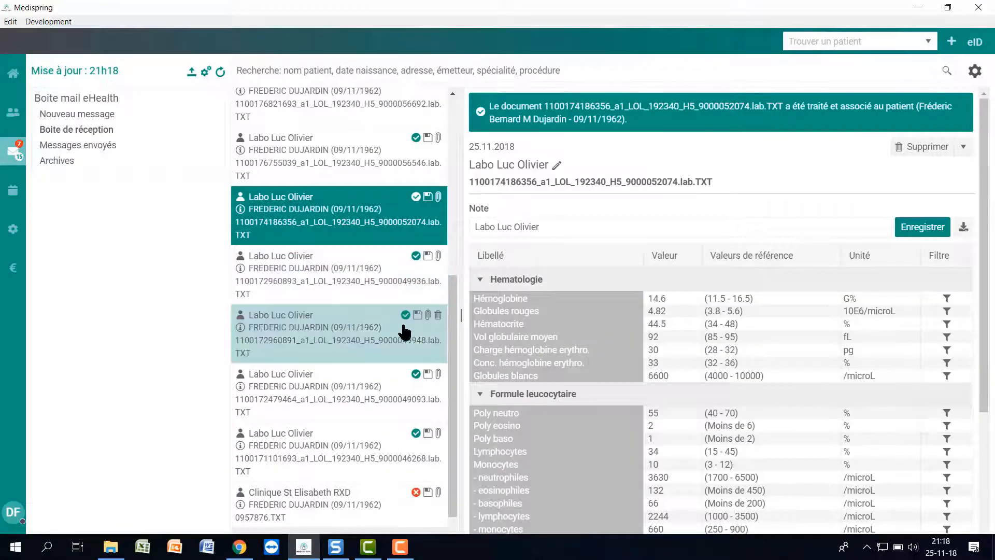
pyautogui.click(398, 317)
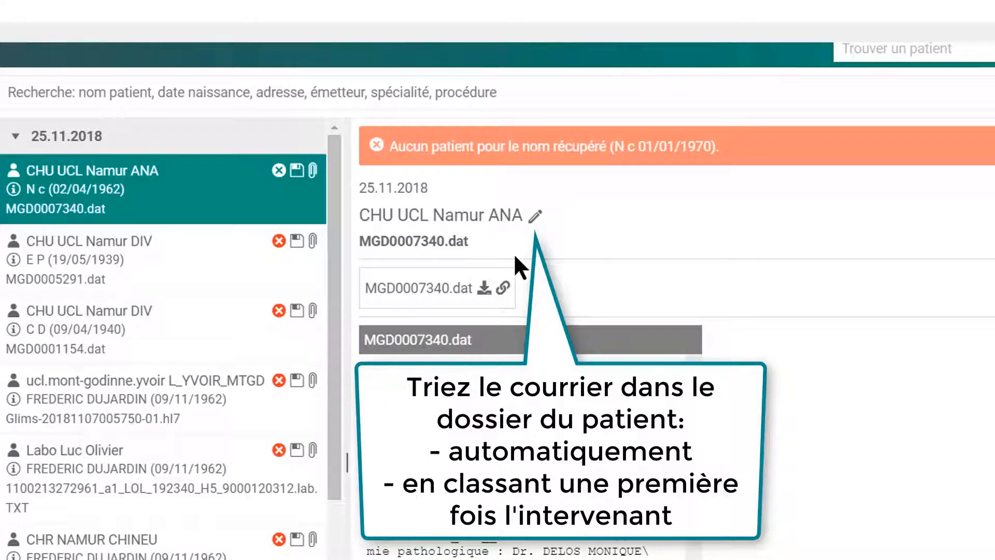
# Set the CHU UCL Namur ANA sender's specialty to Anatomopathologie and save the provider.
pyautogui.click(536, 217)
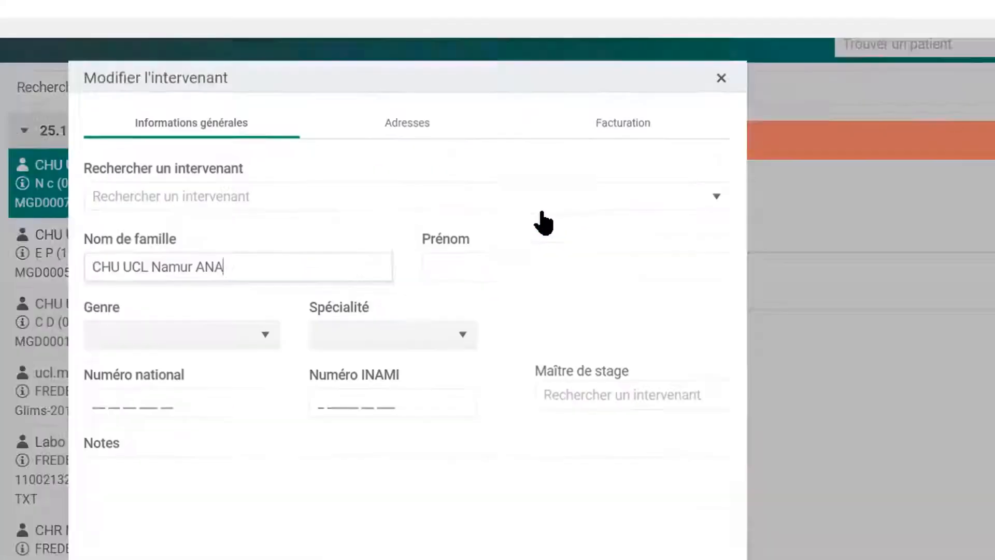
pyautogui.click(523, 262)
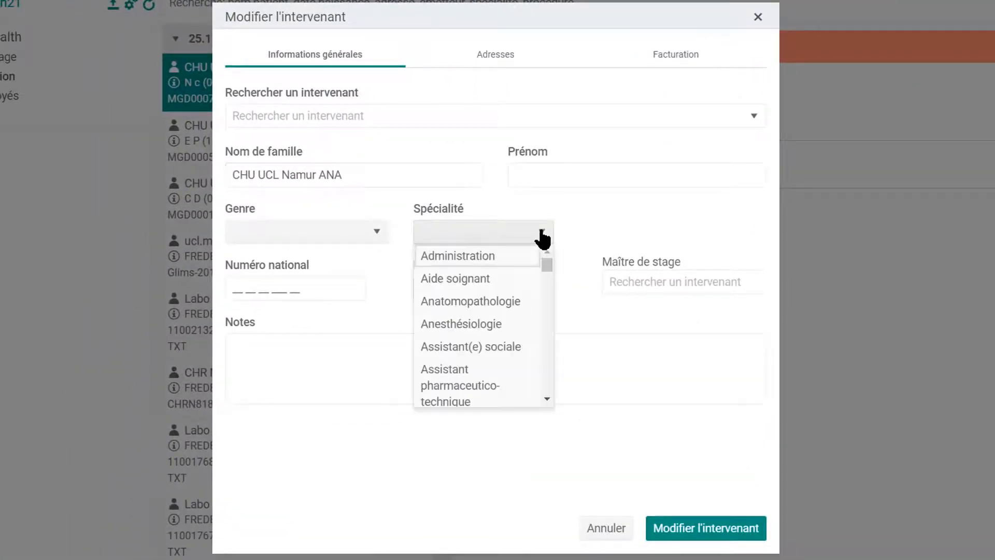
pyautogui.click(499, 303)
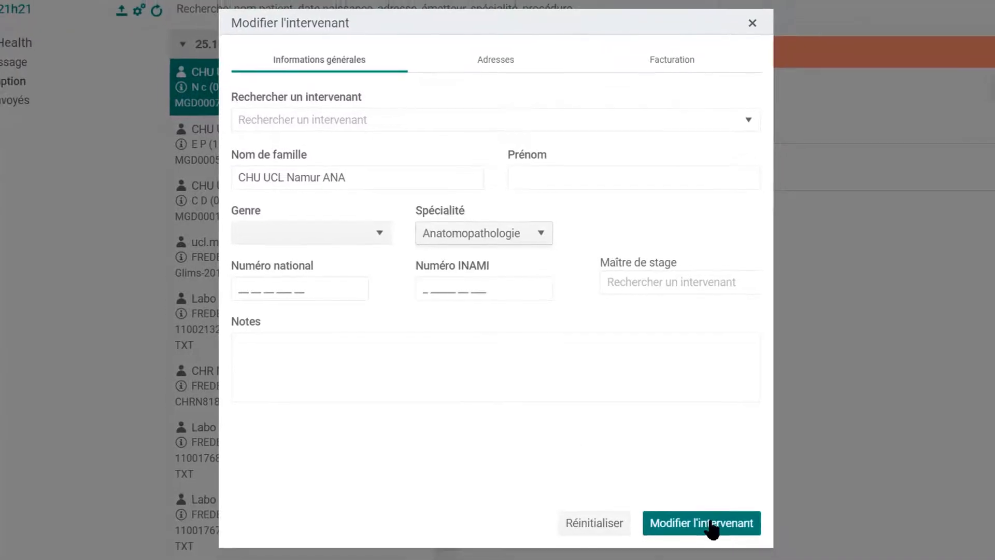
pyautogui.click(710, 527)
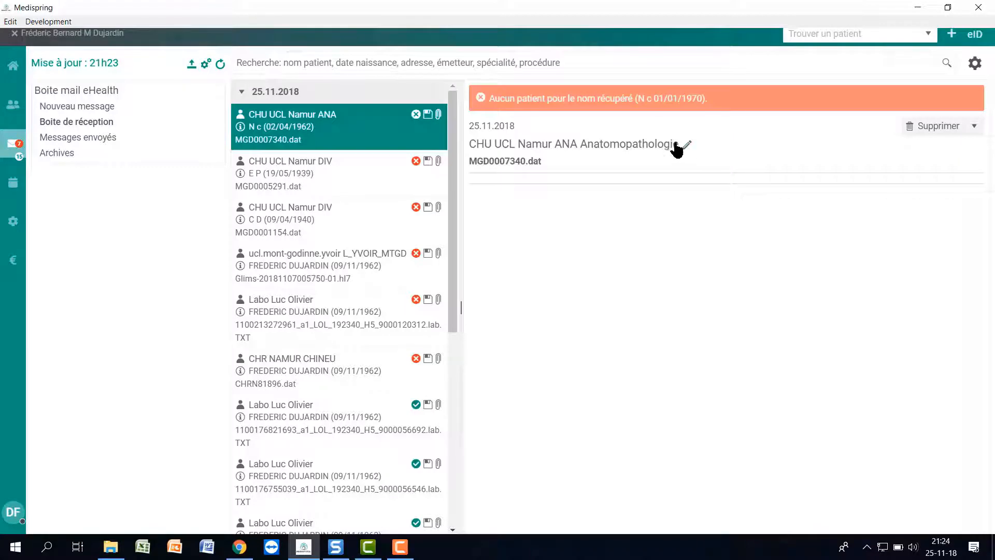
# Delete the Noreply message of 22.11.2018 at the bottom of the inbox.
pyautogui.scroll(-7, 360, 229)
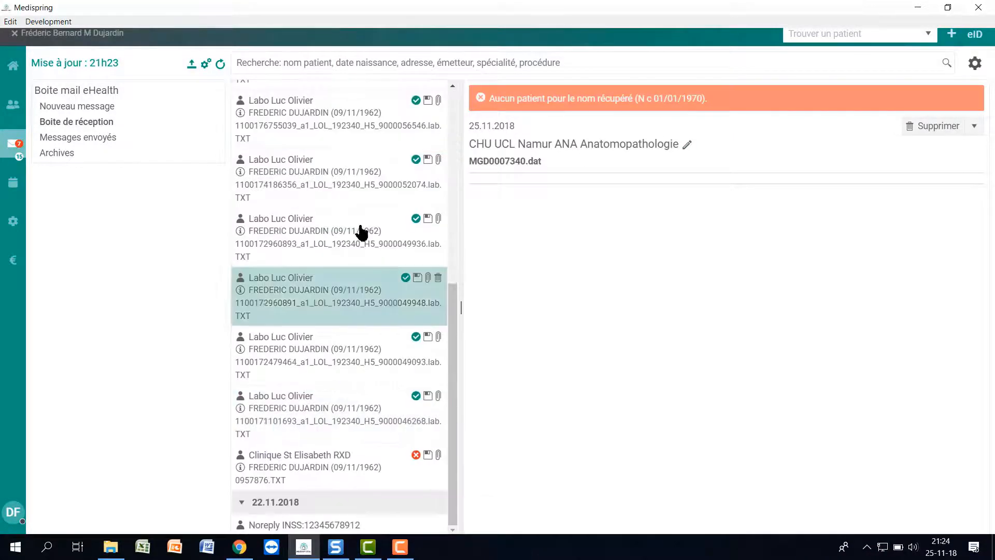
pyautogui.moveTo(440, 521)
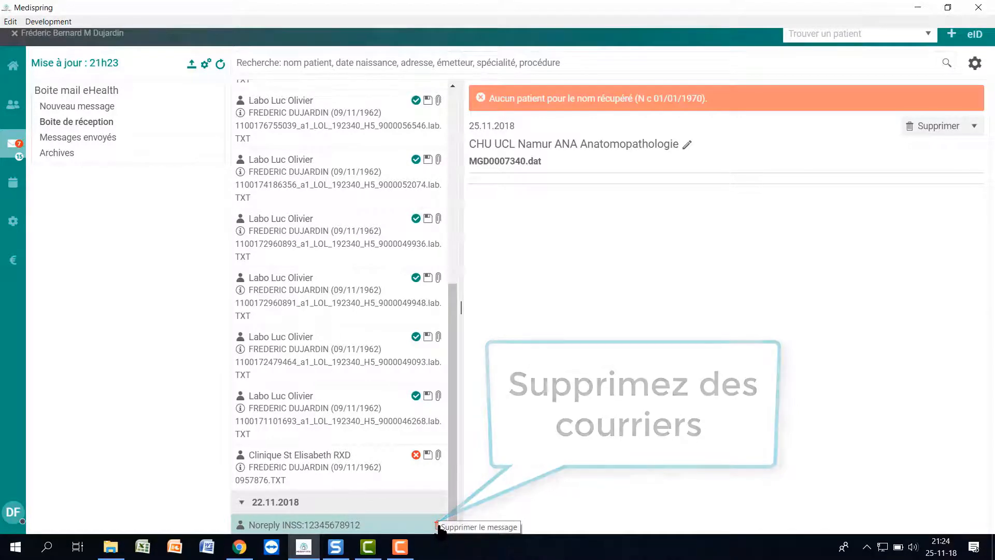
pyautogui.click(439, 525)
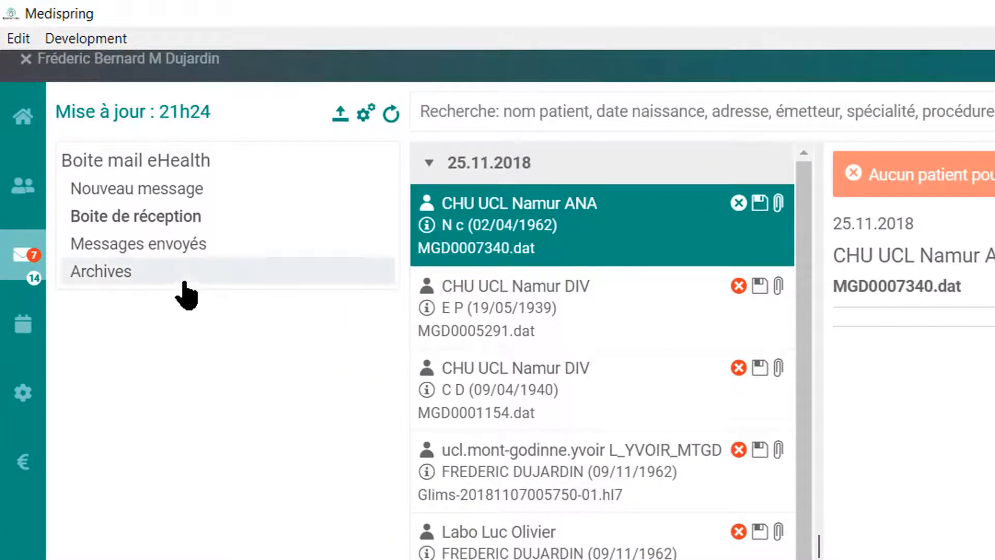
# Start a new eHealthBox message and add the searched colleague as its recipient.
pyautogui.click(167, 191)
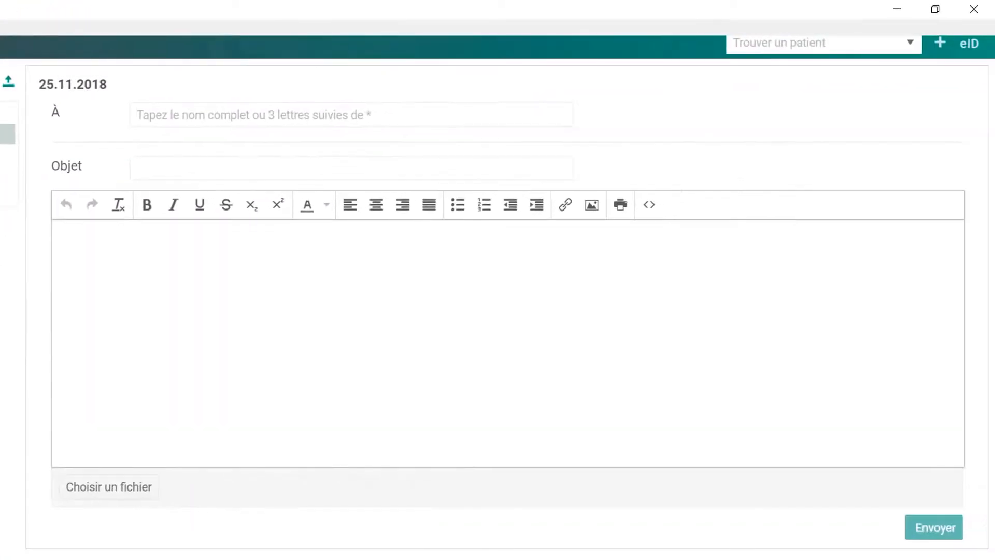
pyautogui.click(175, 115)
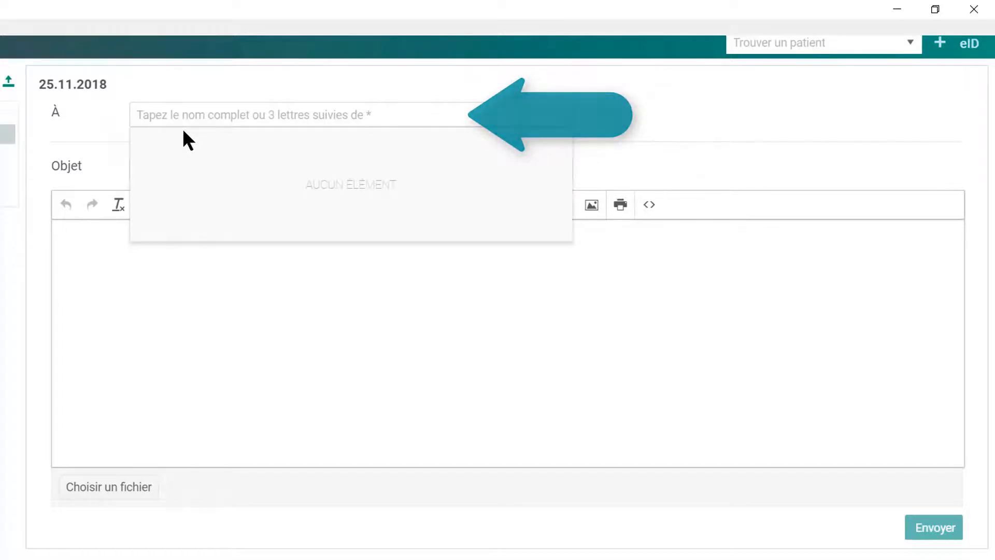
pyautogui.write('dujardin')
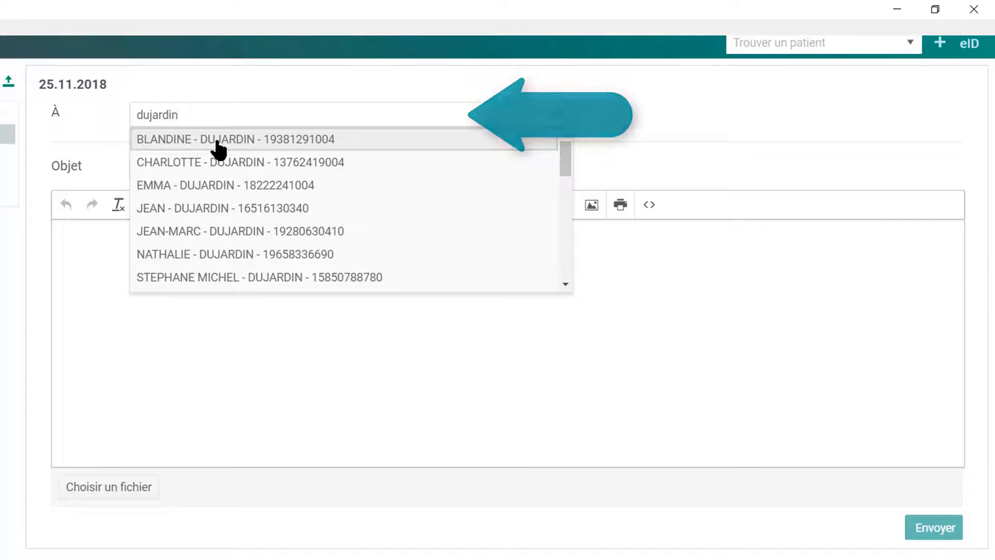
pyautogui.click(218, 148)
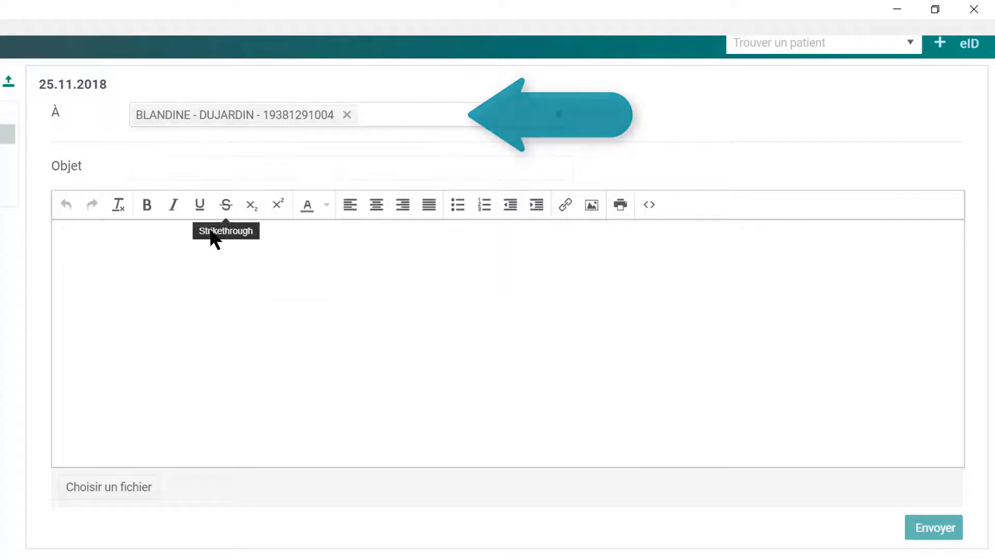
# Enter the subject 'demande avis ECG' and begin the body with 'Cher confrère, j'aimerais avoir votre avis'.
pyautogui.click(167, 170)
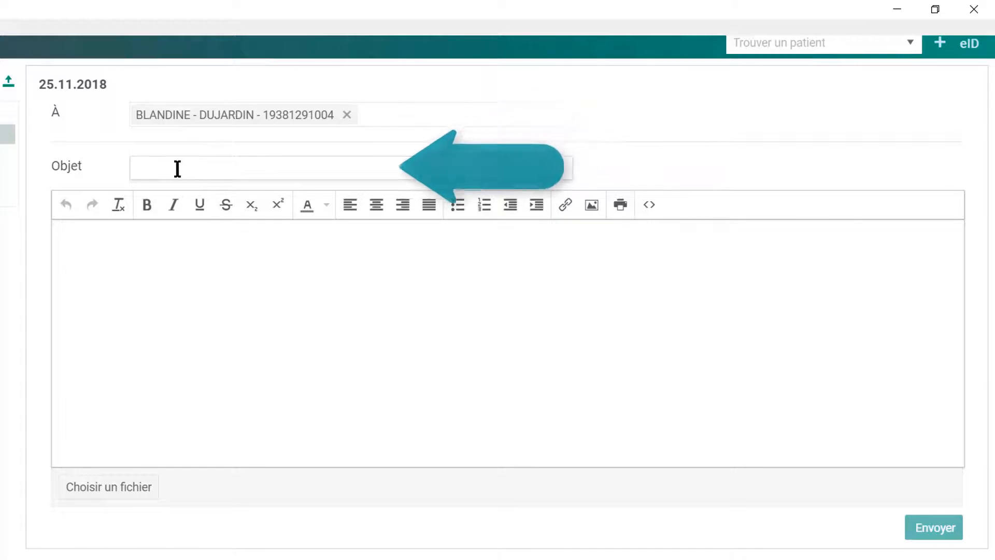
pyautogui.write('demande avis ECG')
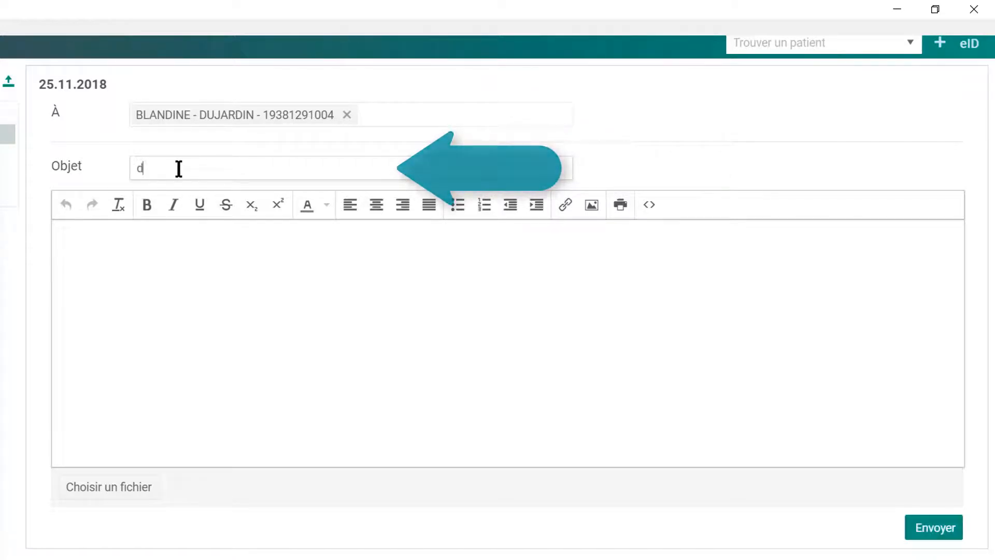
pyautogui.click(148, 257)
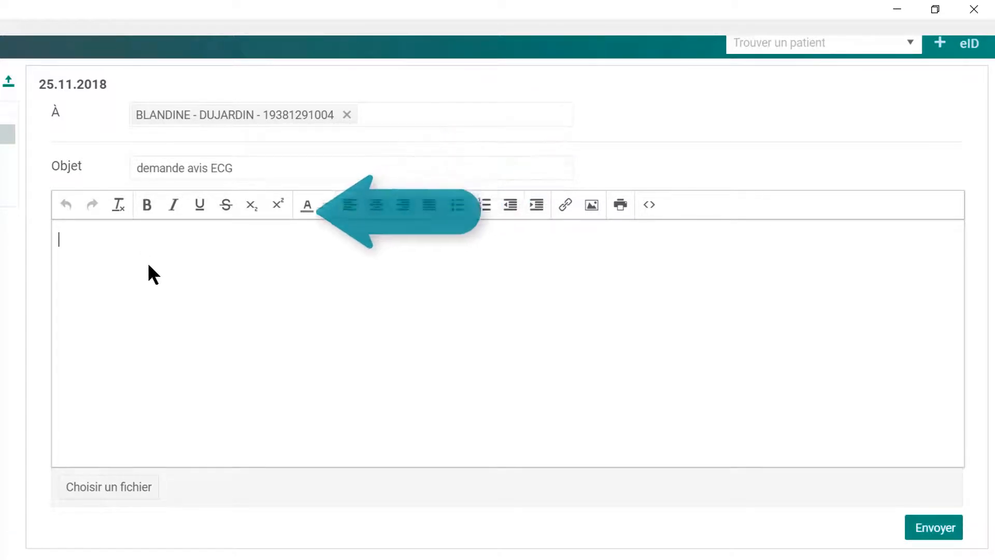
pyautogui.write('Cher confrère,')
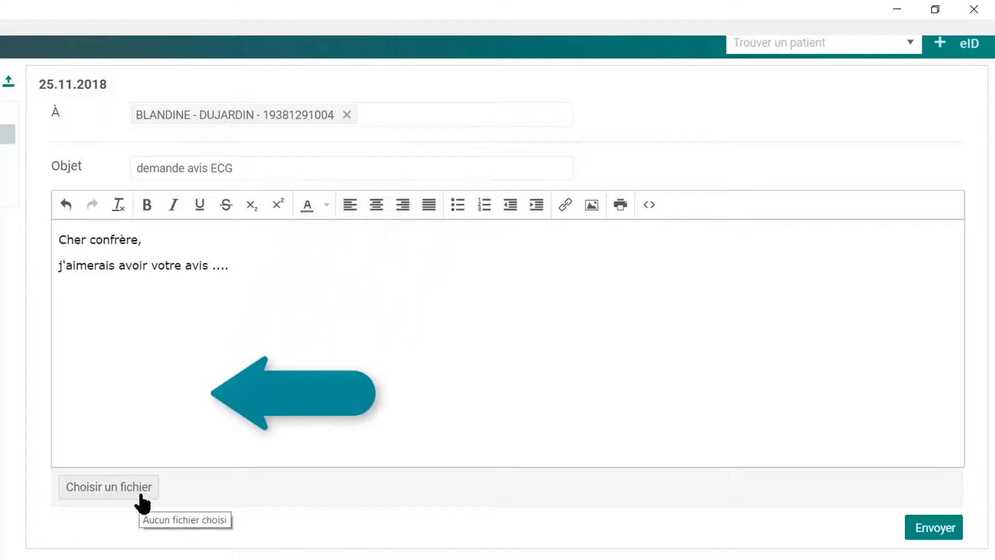
# Attach idHcp_1-icc-pub.2048.key from the Clef folder and send the message.
pyautogui.click(111, 483)
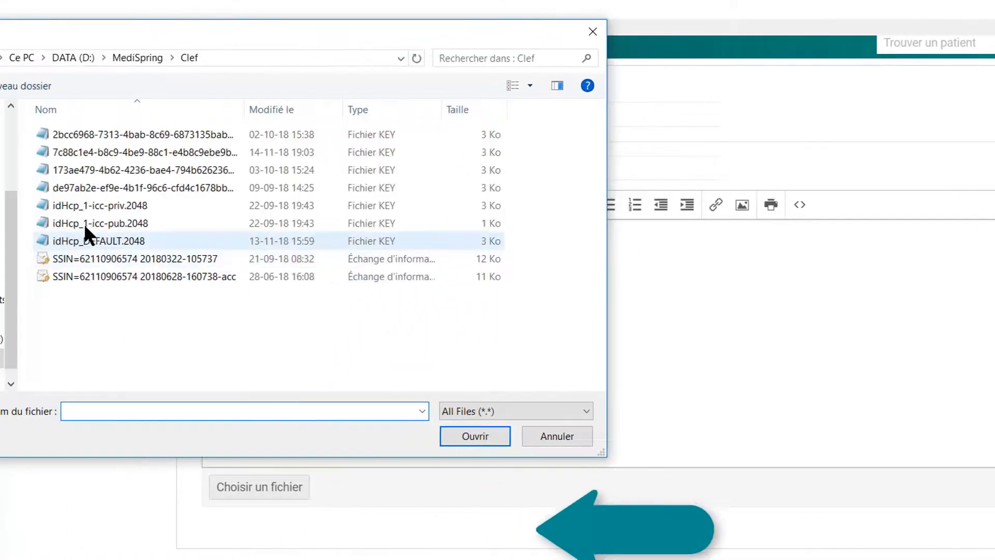
pyautogui.click(84, 223)
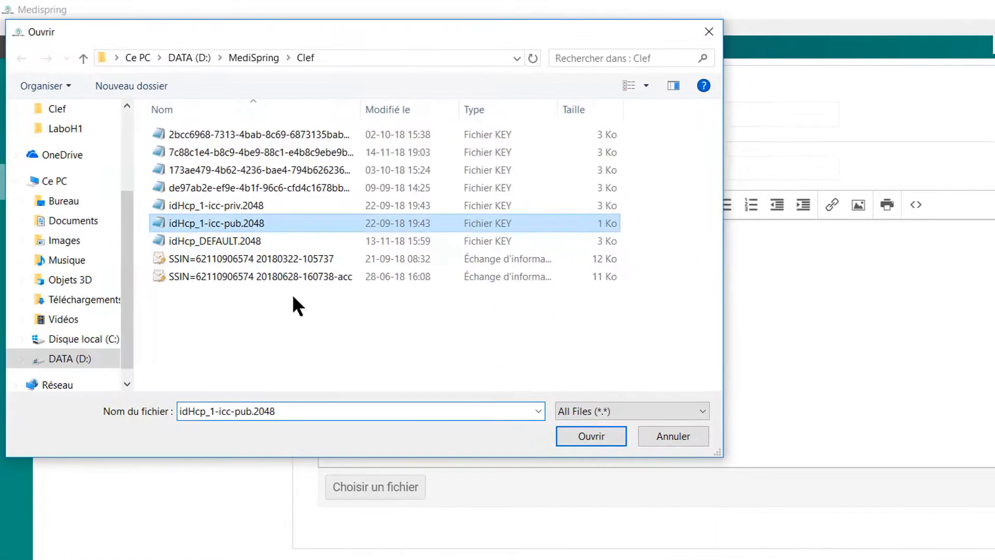
pyautogui.click(474, 436)
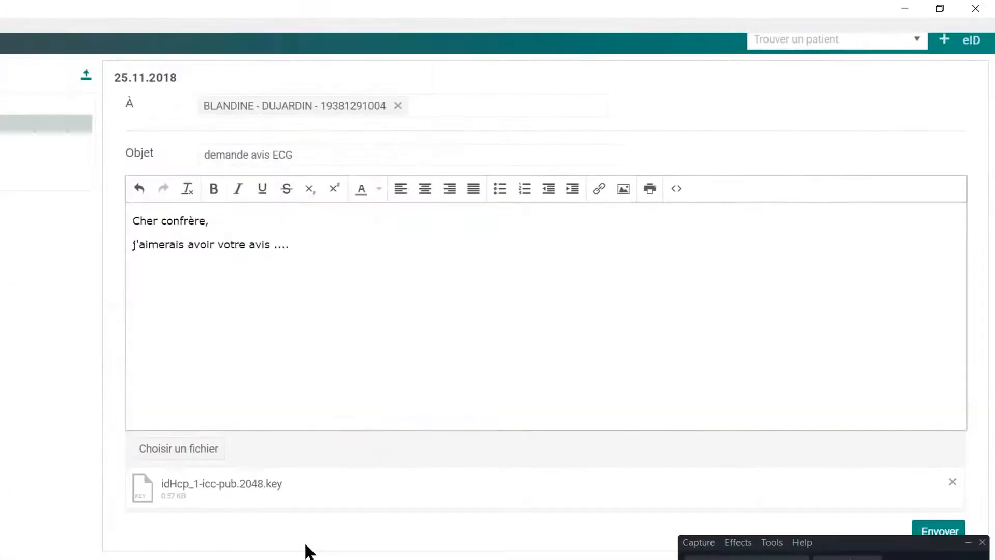
pyautogui.click(940, 532)
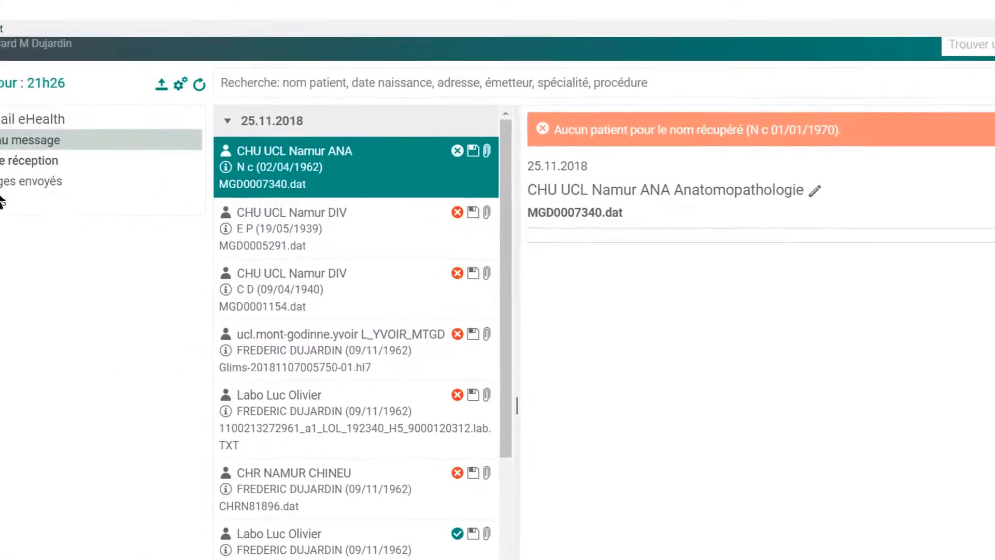
# View the Messages envoyés list of sent messages.
pyautogui.click(16, 182)
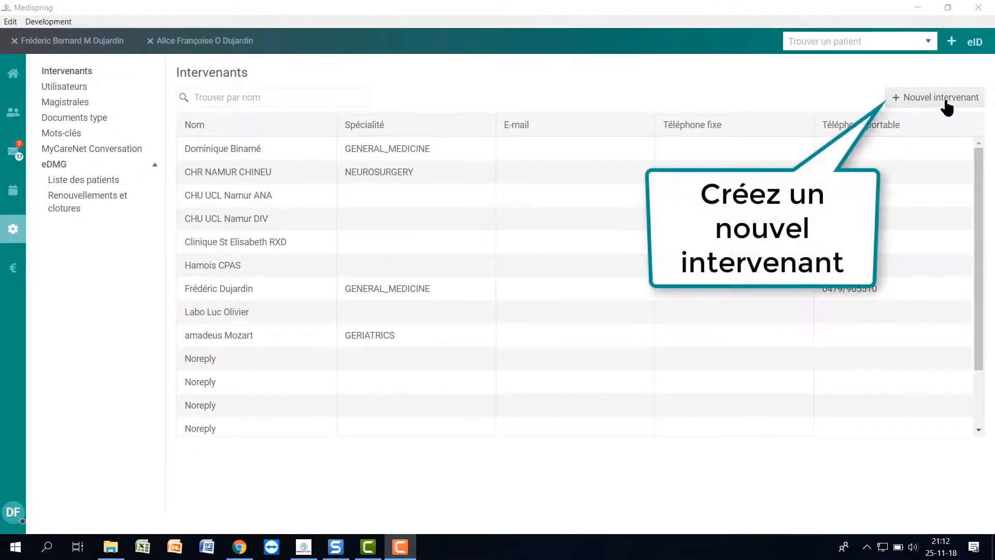
# Start a new care provider and search the directory for the colleague's surname.
pyautogui.click(945, 100)
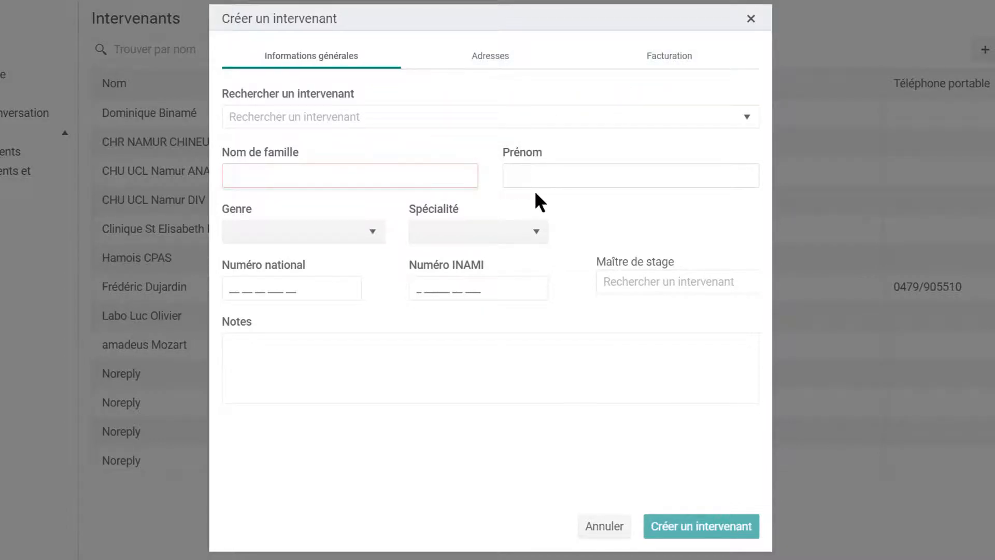
pyautogui.click(339, 116)
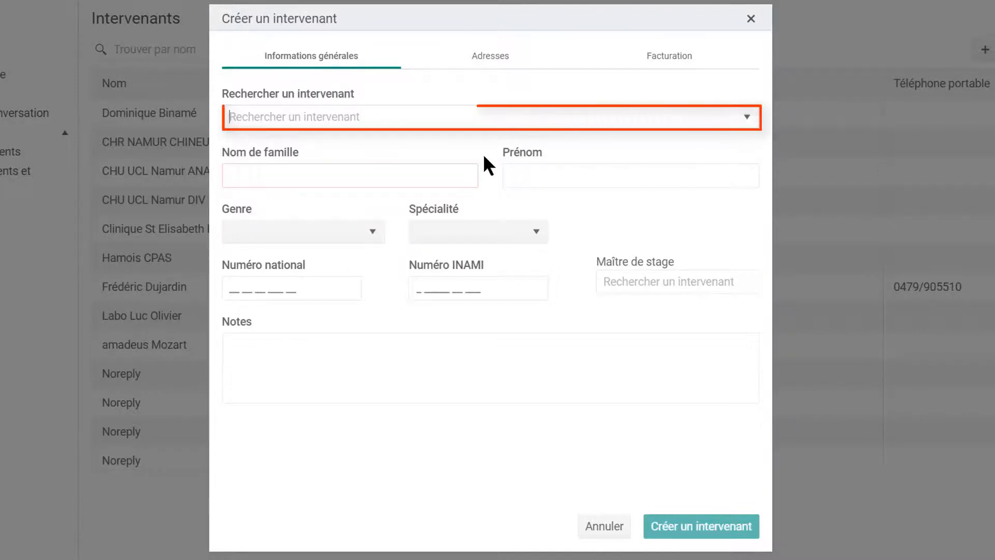
pyautogui.write('dujardin')
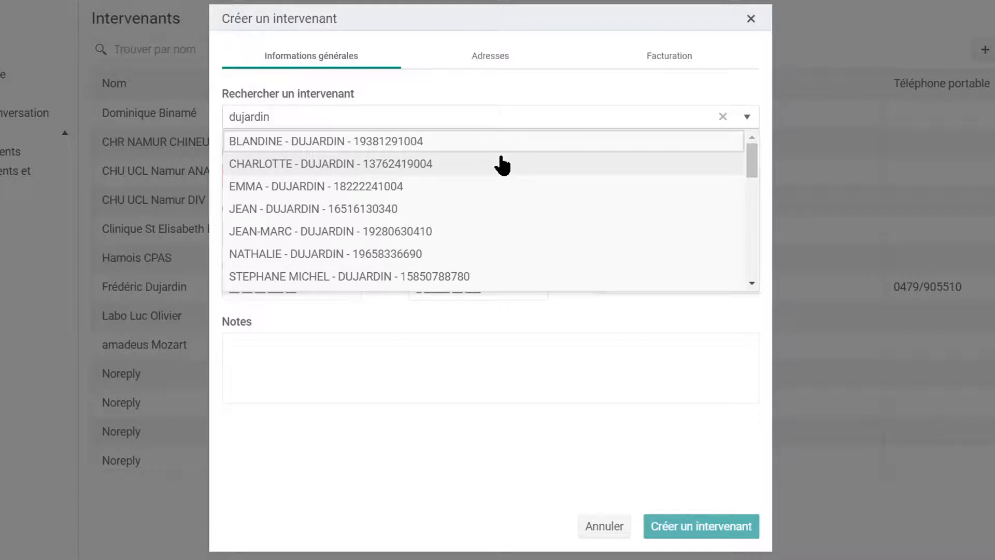
# Pick the matching practitioner, create the care provider, and show the Utilisateurs list.
pyautogui.scroll(-8, 503, 164)
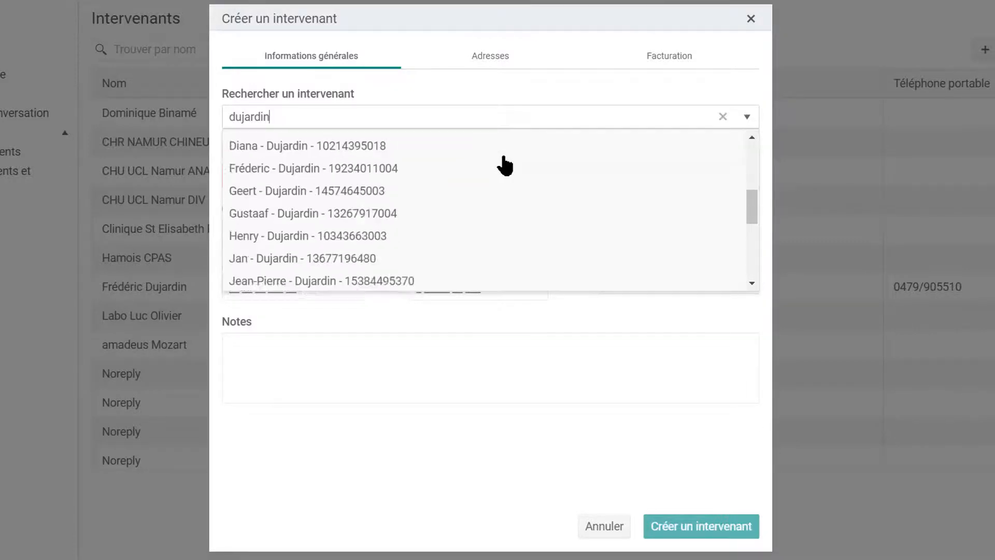
pyautogui.scroll(8, 503, 164)
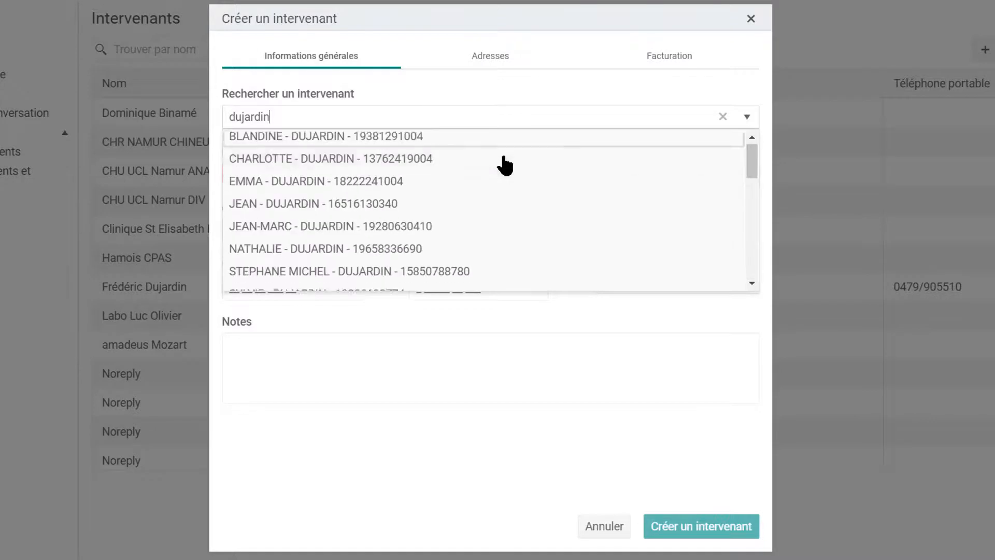
pyautogui.click(325, 149)
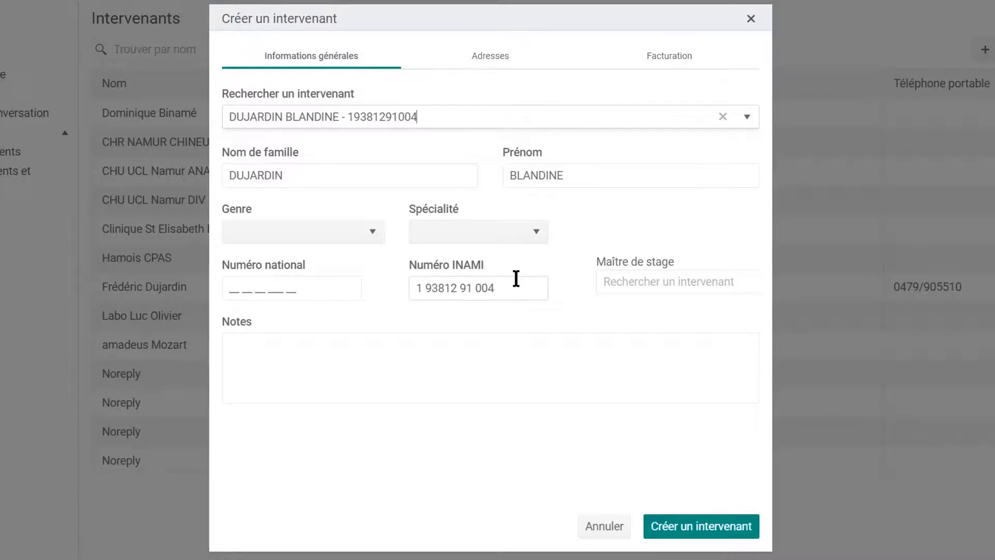
pyautogui.click(692, 528)
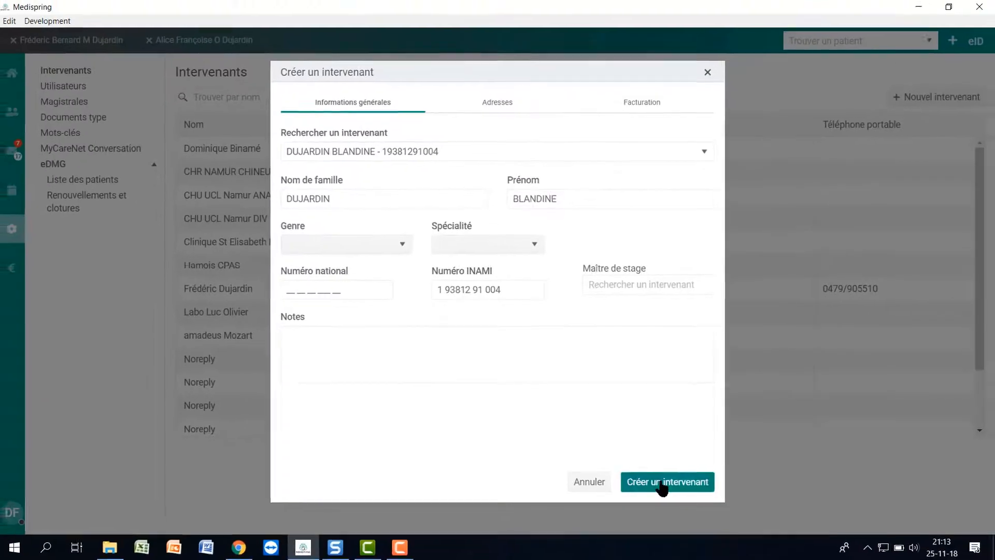
pyautogui.click(93, 88)
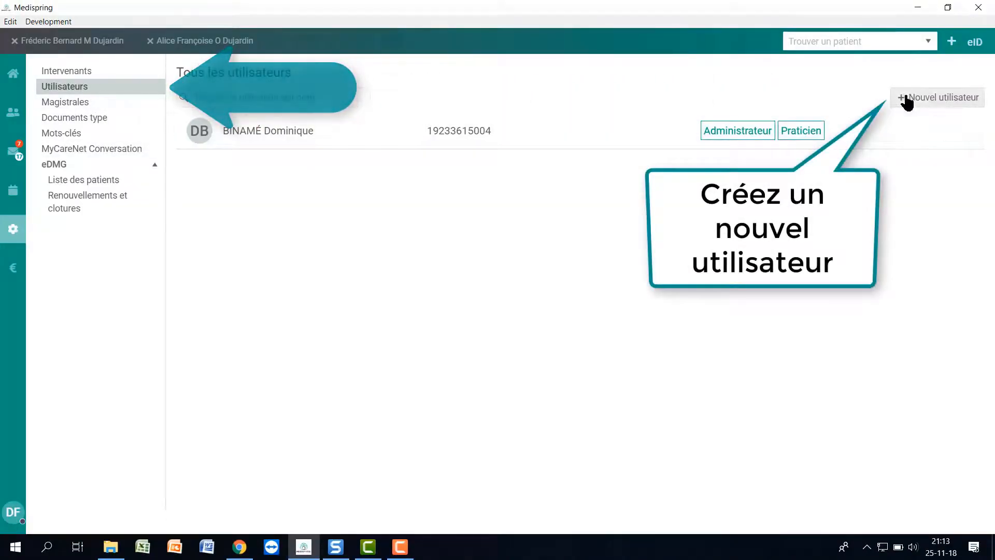
# Open a new-user form, close it unsaved, then go to the Magistrales settings page.
pyautogui.click(930, 98)
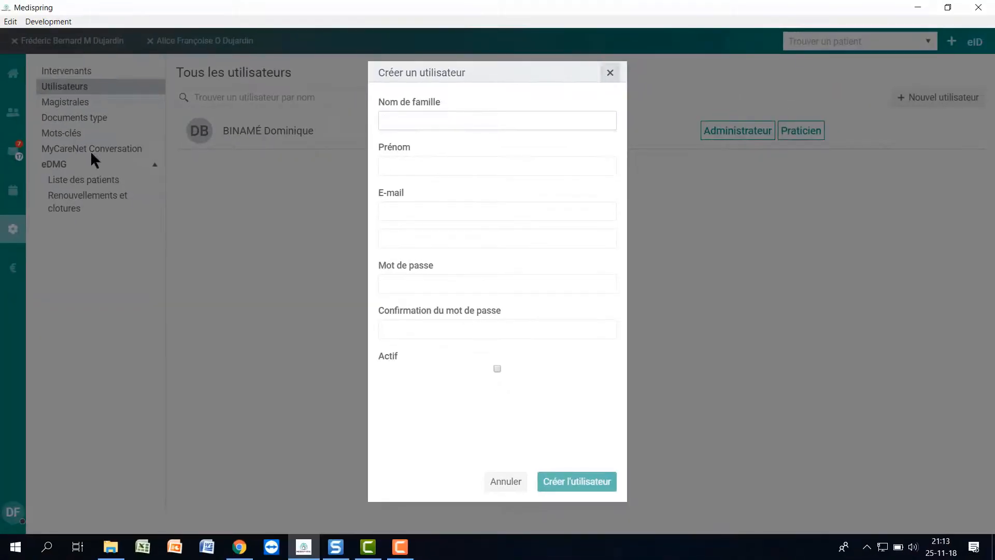
pyautogui.click(91, 152)
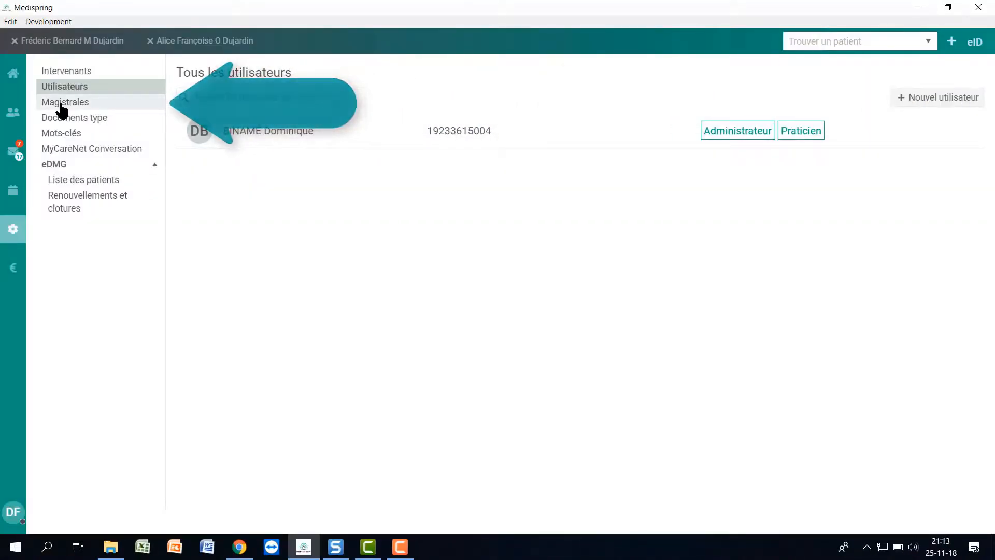
pyautogui.click(62, 106)
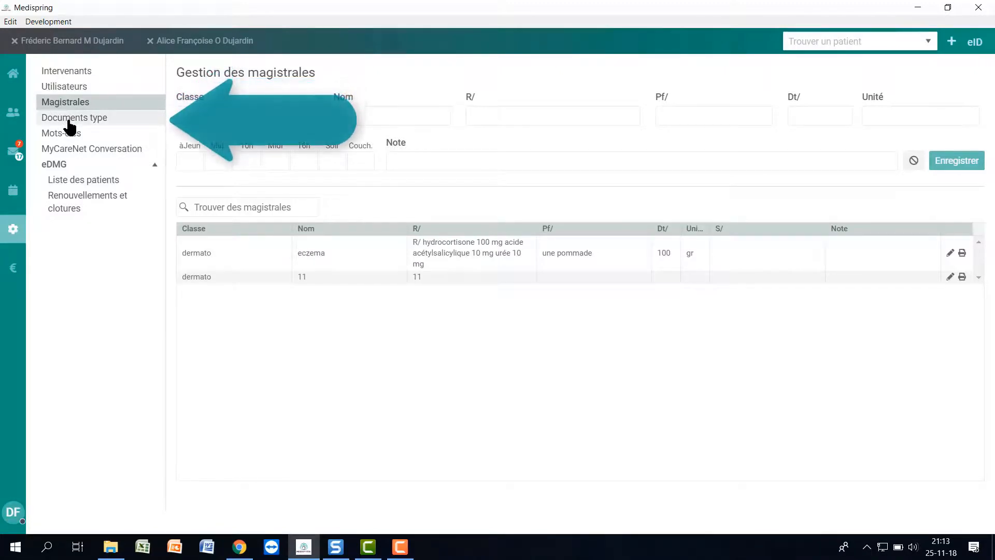
# Browse the Documents type templates and then the Mots-clés list in settings.
pyautogui.click(68, 122)
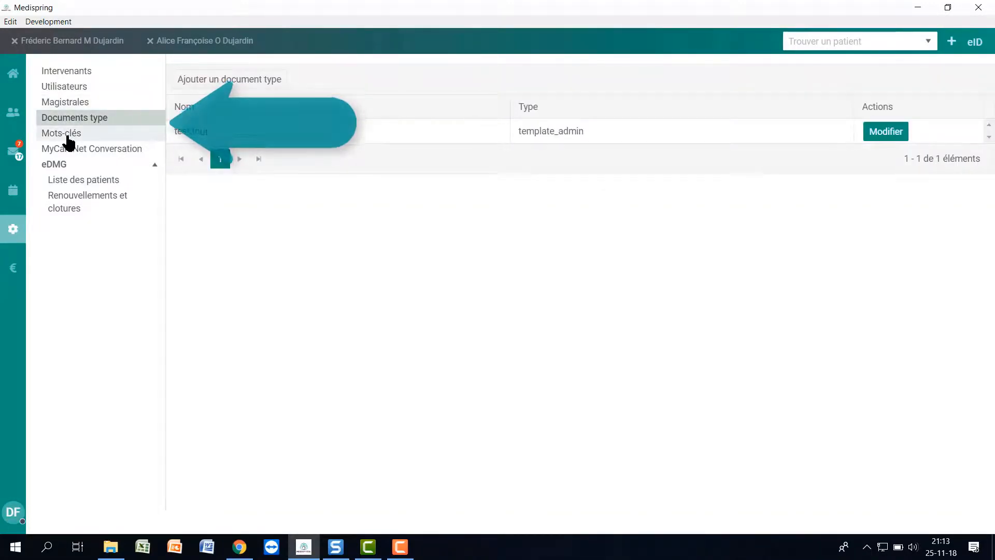
pyautogui.click(68, 136)
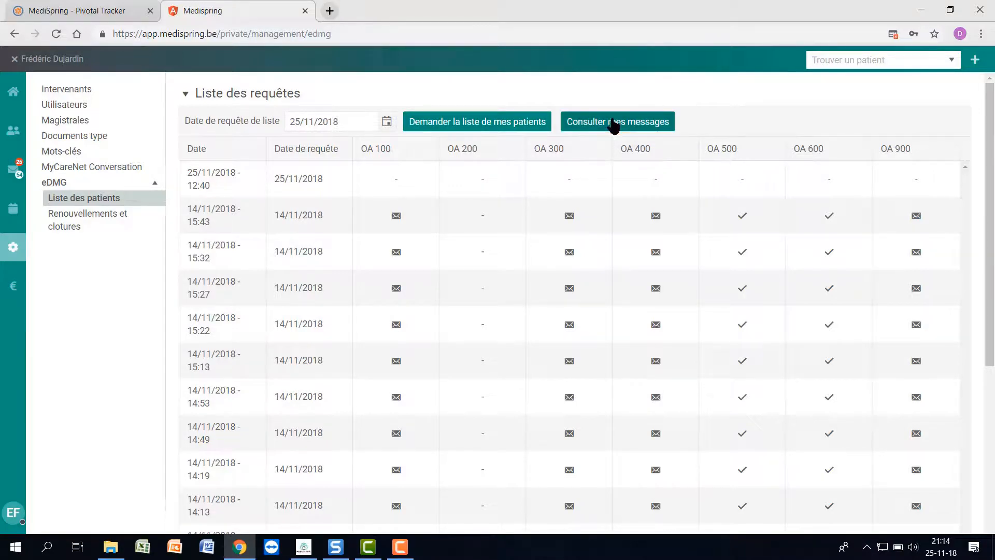
# Scroll down through the eDMG patient-list request table.
pyautogui.scroll(-1, 233, 283)
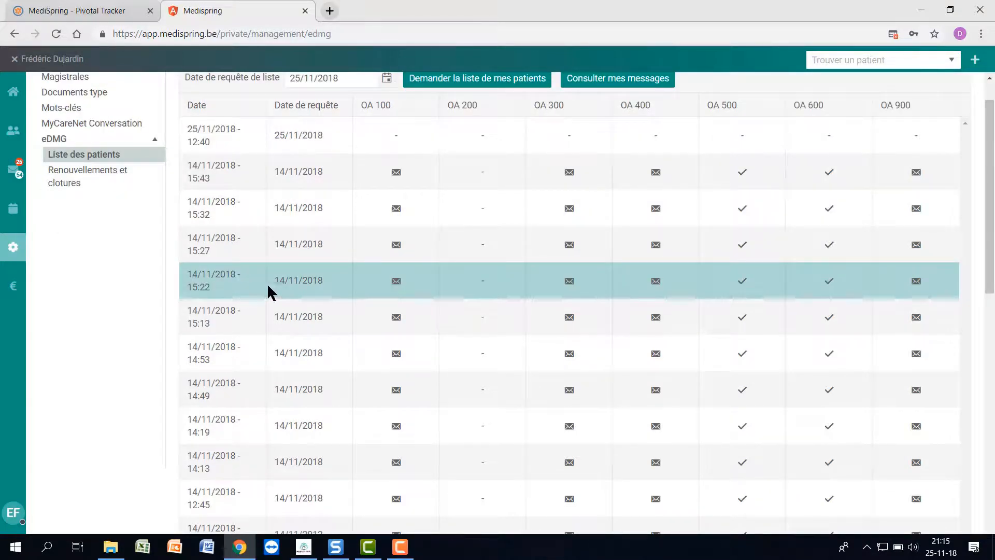
pyautogui.scroll(-5, 417, 326)
pyautogui.scroll(-8, 423, 319)
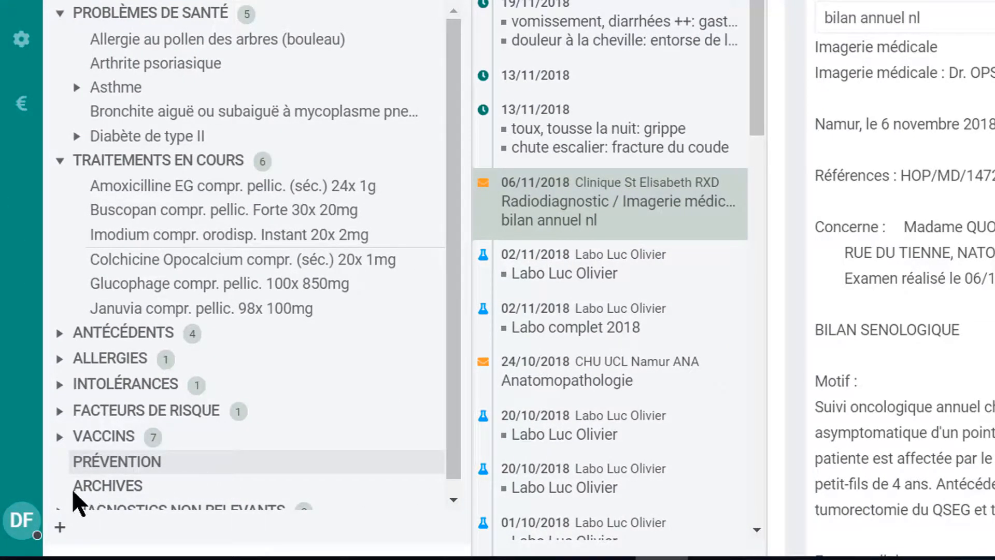
# Open Détails de l'utilisateur from the DF avatar at the bottom left.
pyautogui.click(16, 526)
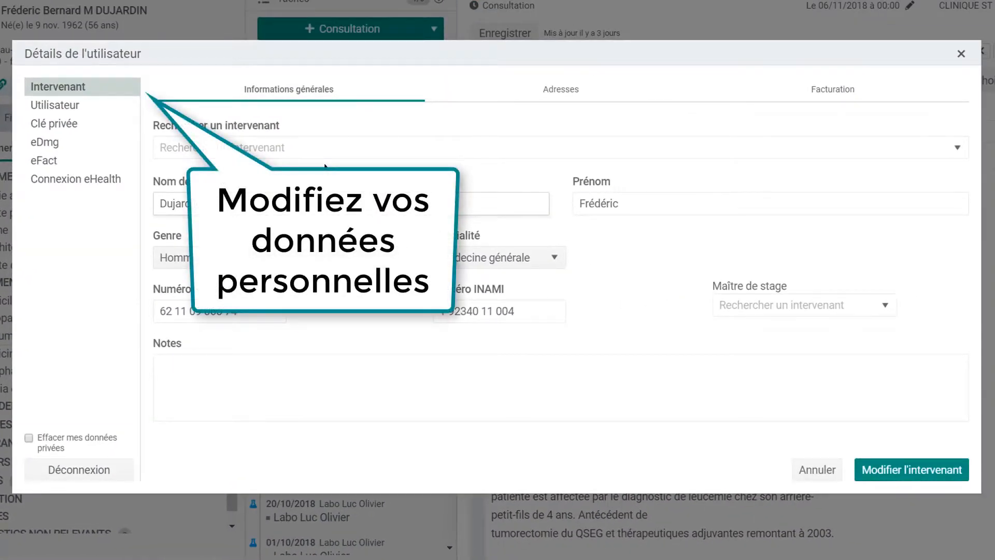
# Review the Adresses and Facturation tabs, then the Utilisateur account section.
pyautogui.click(548, 98)
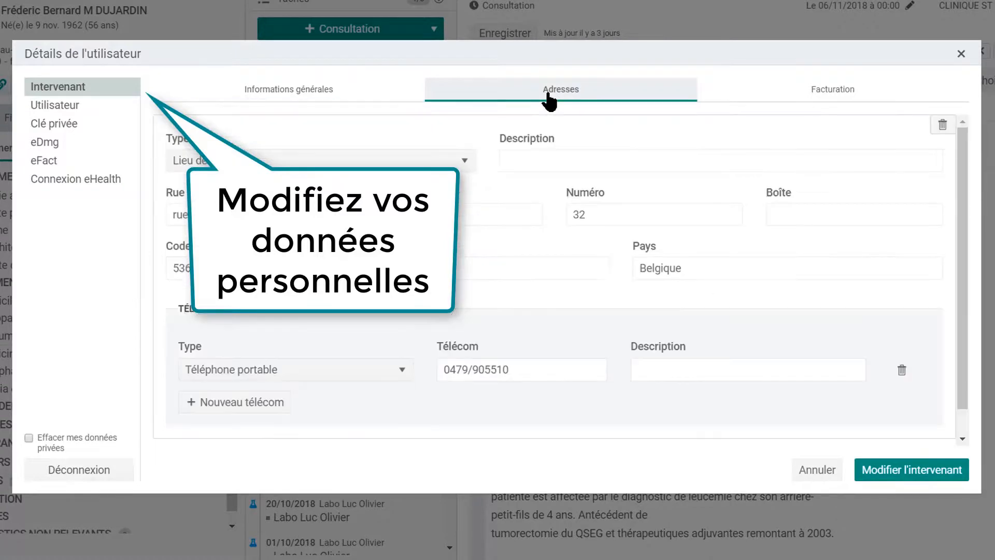
pyautogui.click(845, 99)
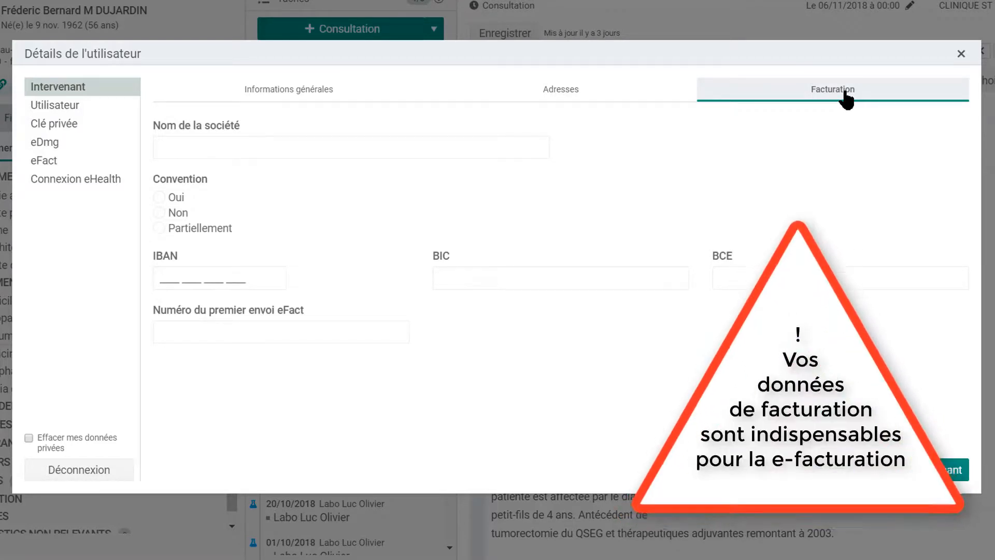
pyautogui.click(67, 106)
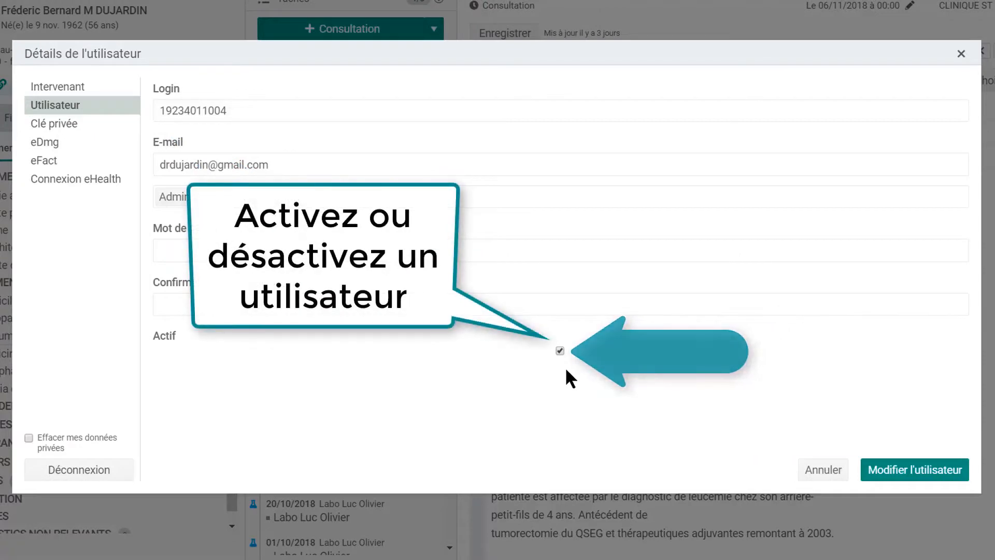
# Step through the Clé privée, eDmg, eFact and Connexion eHealth sections.
pyautogui.click(59, 124)
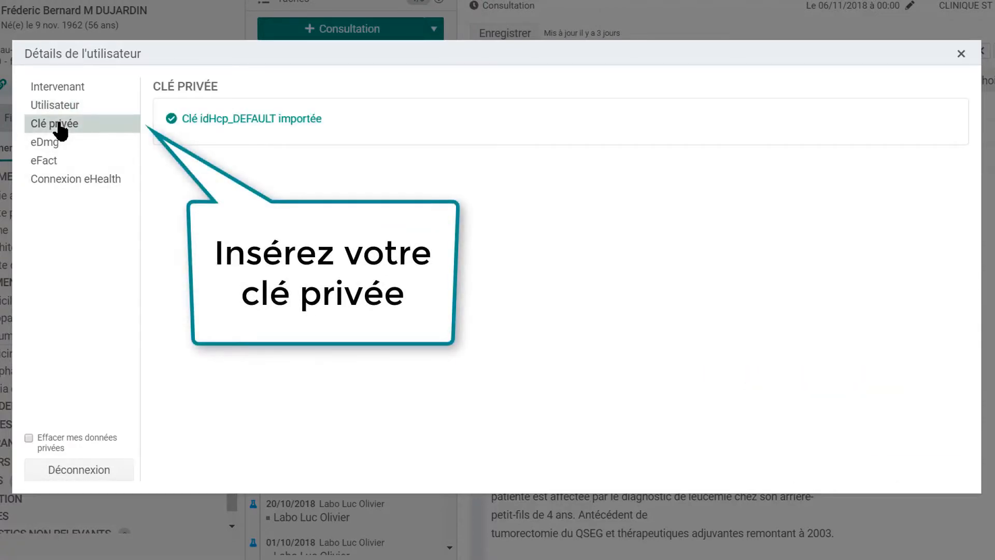
pyautogui.click(59, 145)
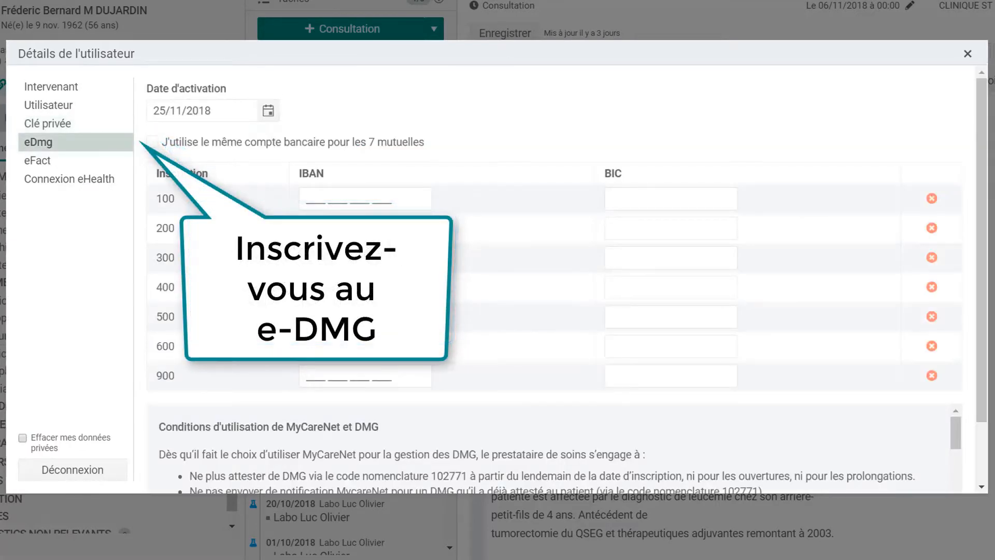
pyautogui.click(32, 161)
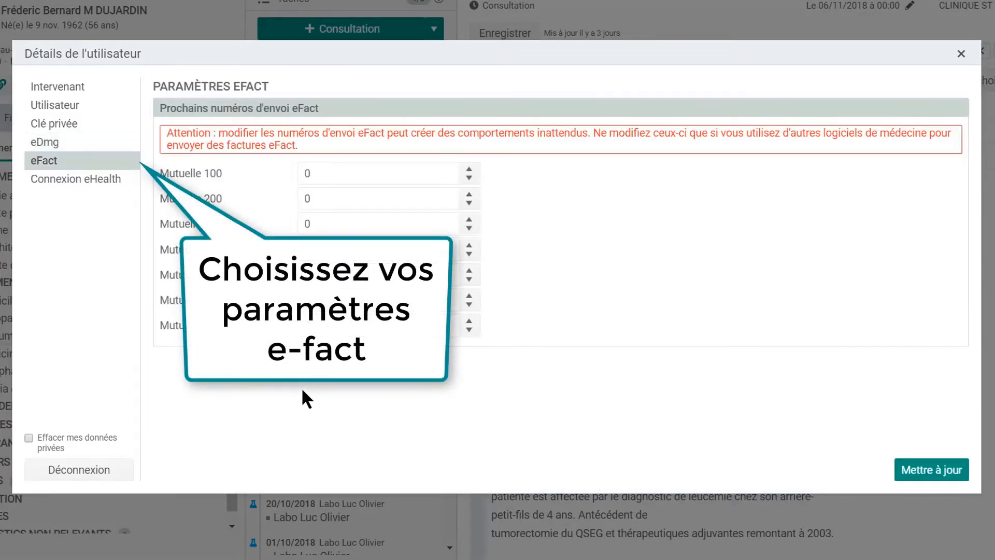
pyautogui.click(80, 179)
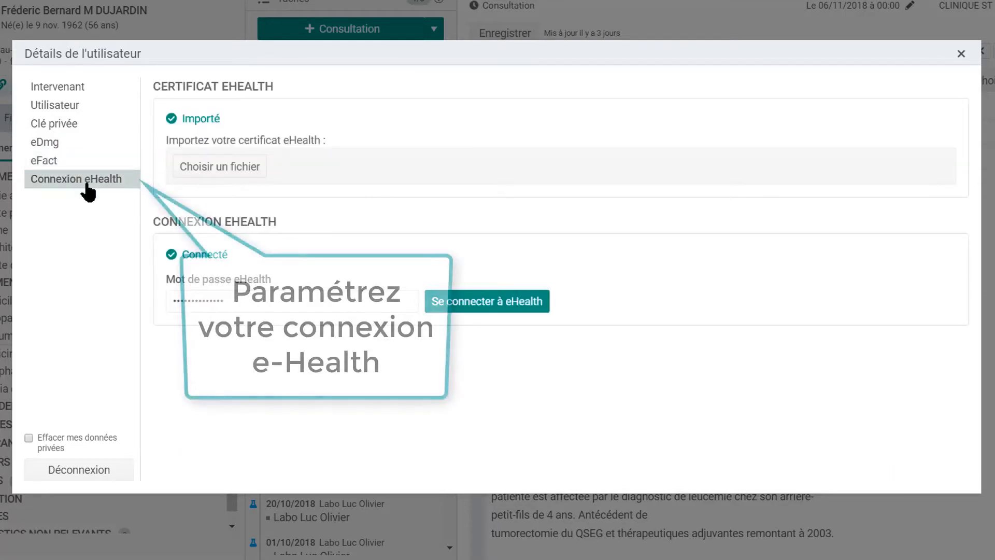